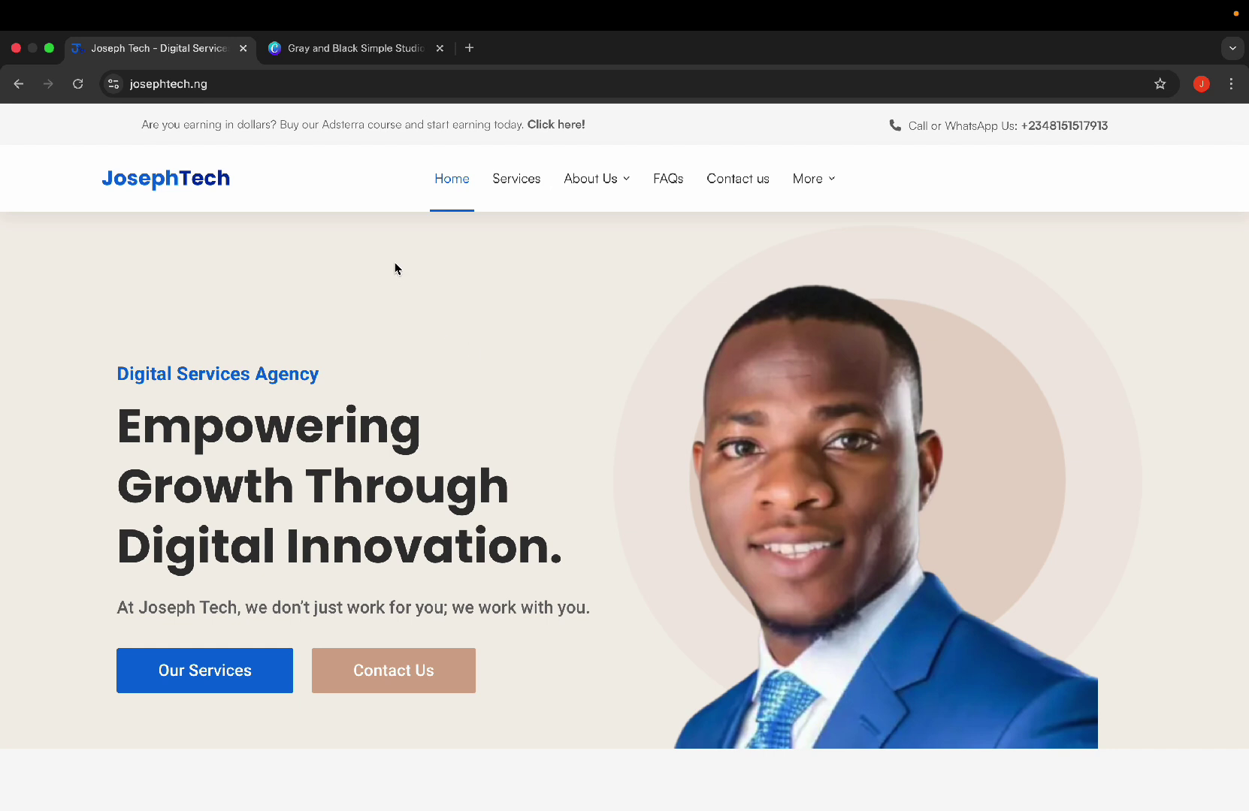
Step: Search Google for 'google developer console' in a new browser tab
left_click(469, 48)
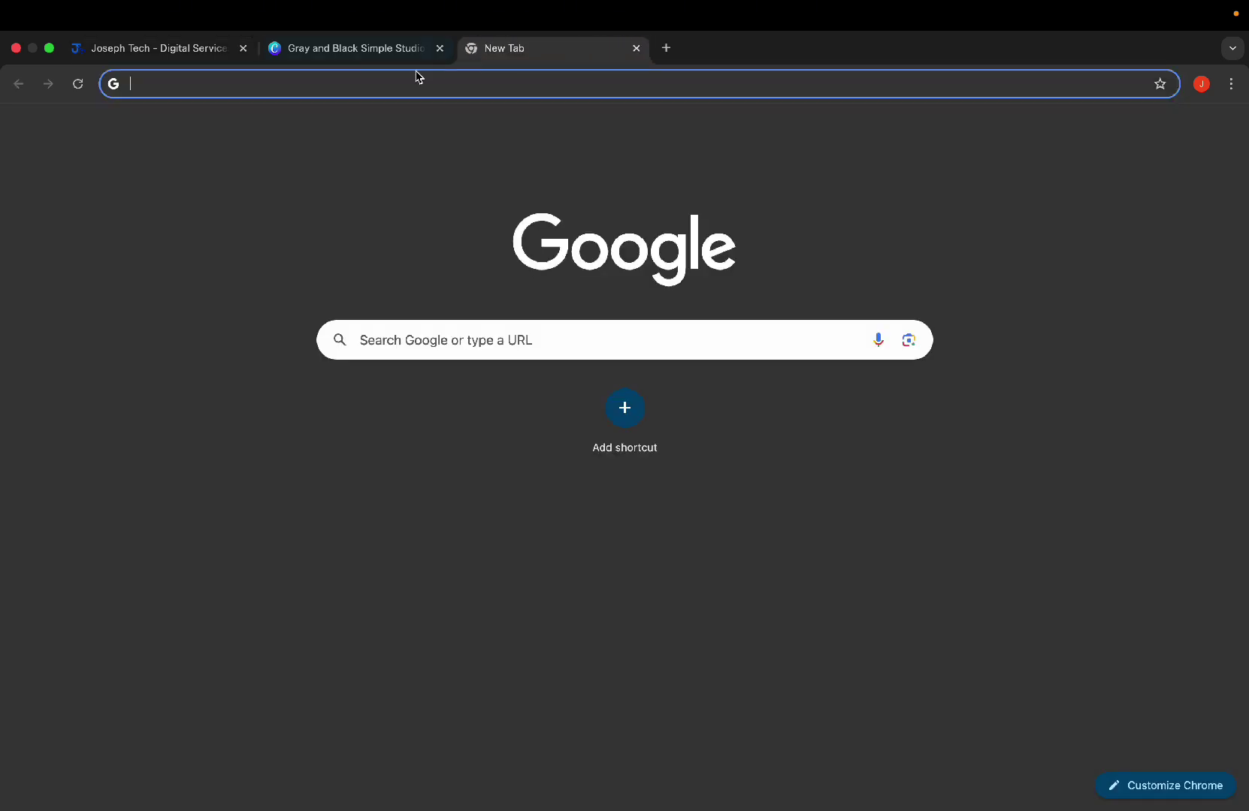
left_click(371, 84)
left_click(270, 130)
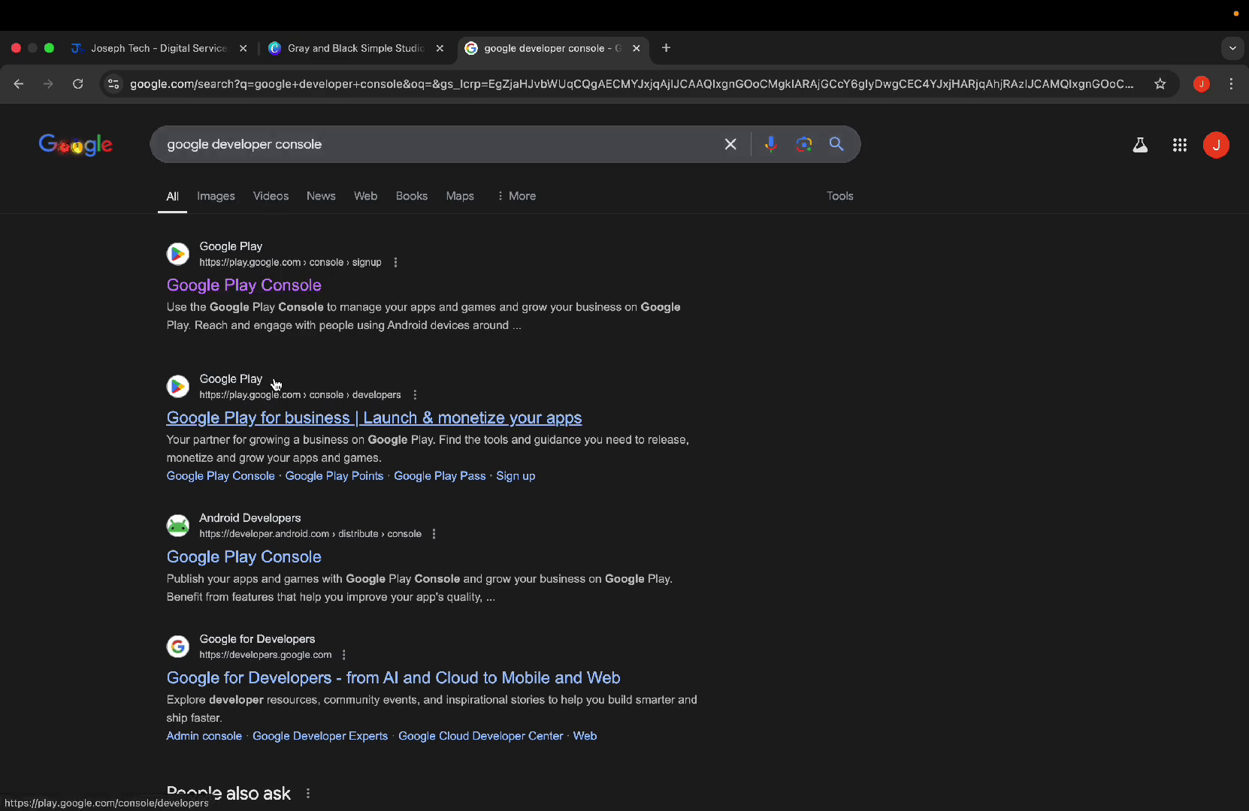
Step: Look through the results for the Google Play Console and Google for Developers links
scroll(276, 384, "down", 3)
scroll(276, 385, "up", 4)
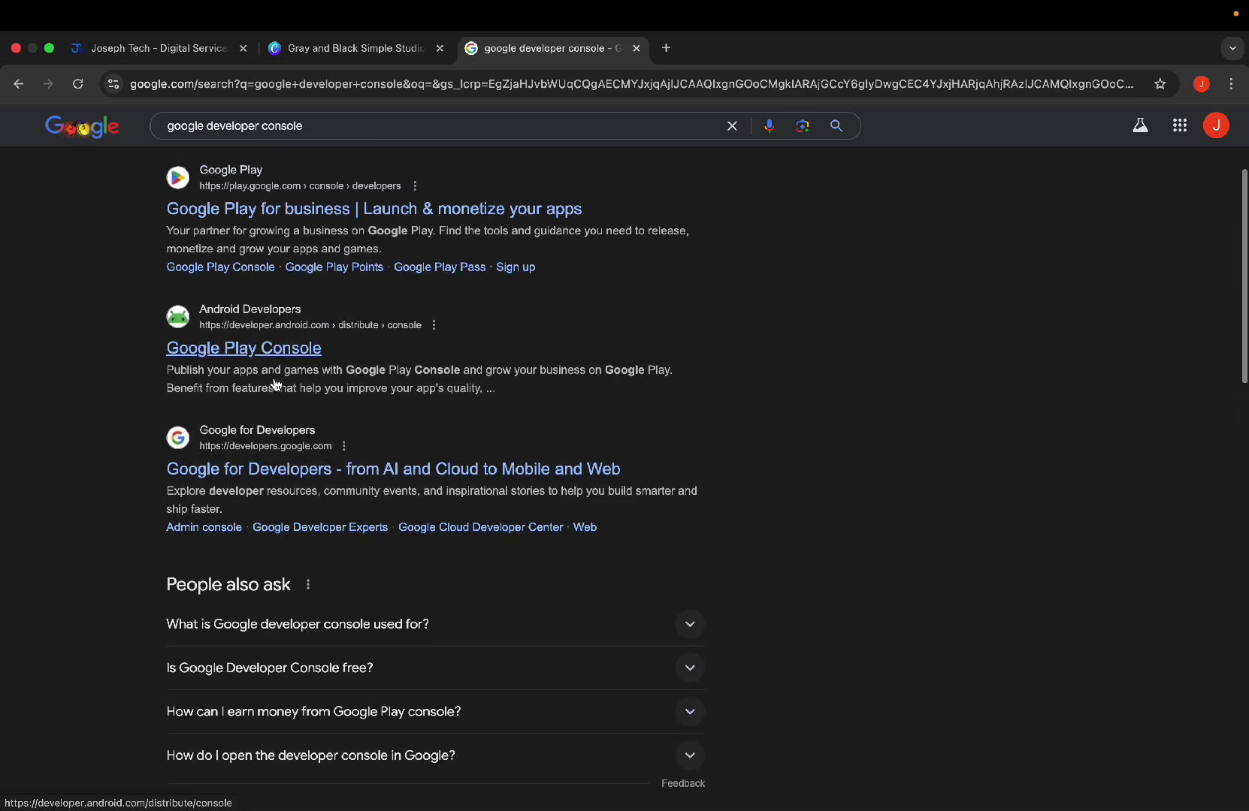
scroll(276, 385, "down", 1)
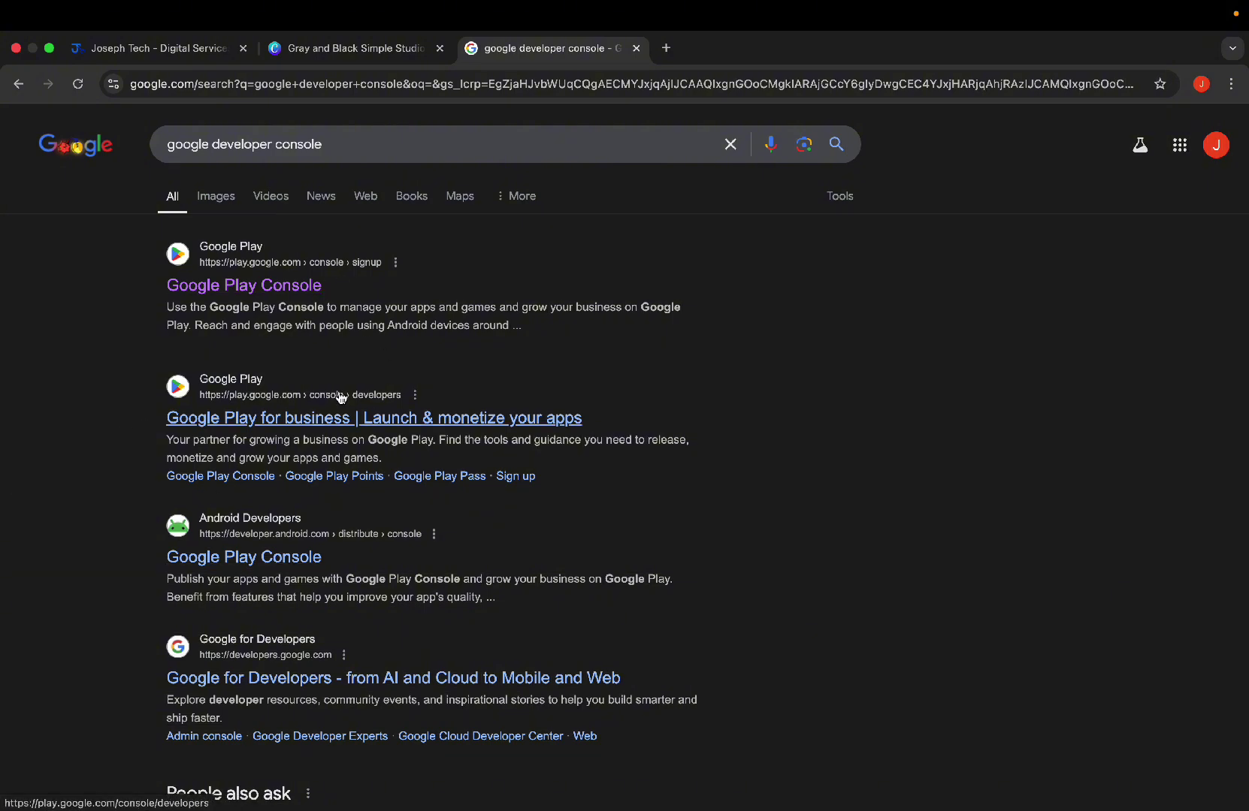
scroll(340, 396, "down", 5)
scroll(340, 396, "up", 5)
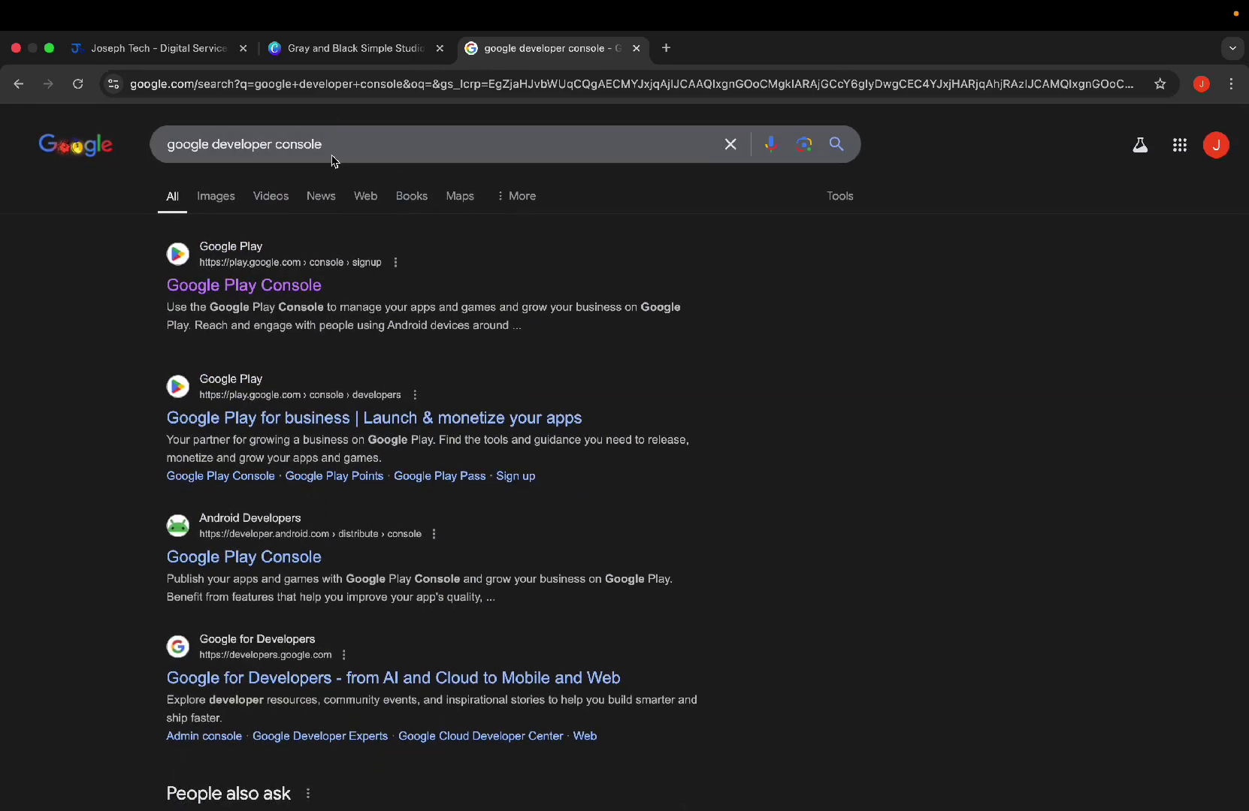
left_click(336, 148)
left_click(54, 373)
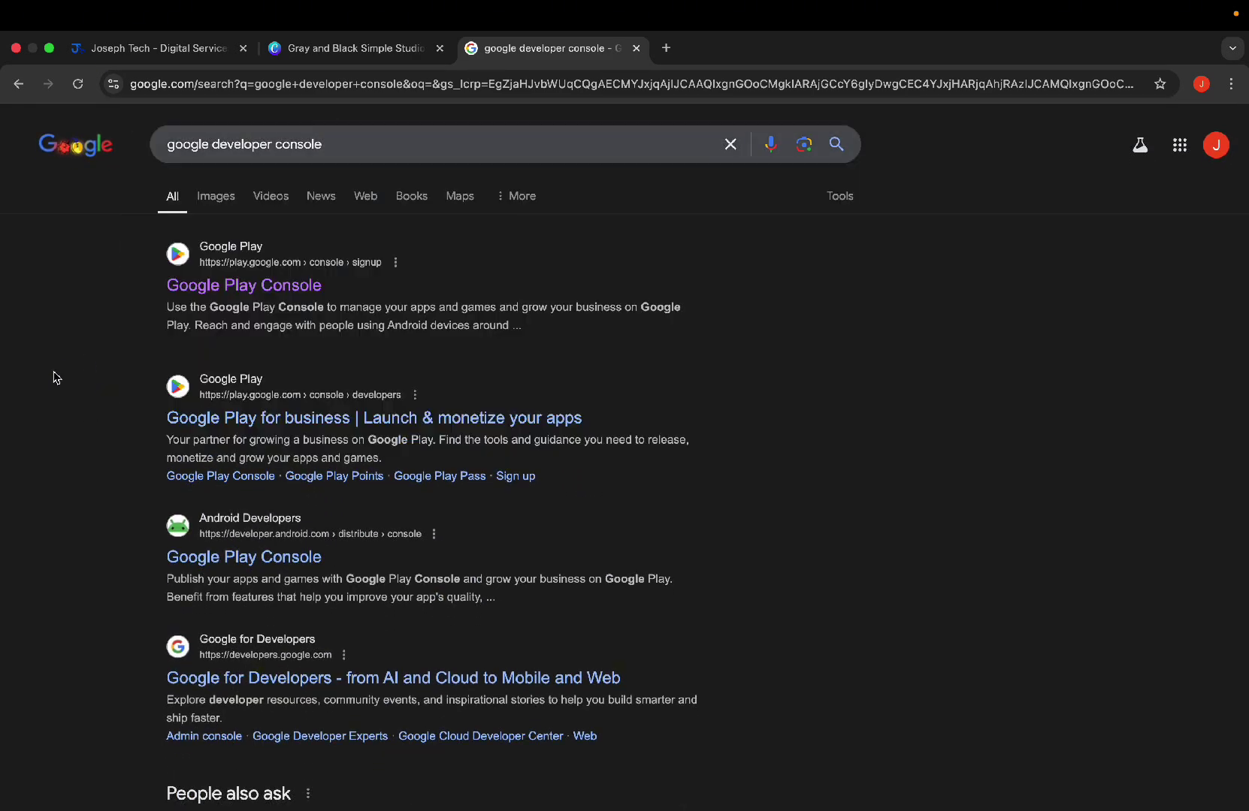
Step: Open the Google Play Console result and start 2-step verification from its signup prompt
left_click(272, 298)
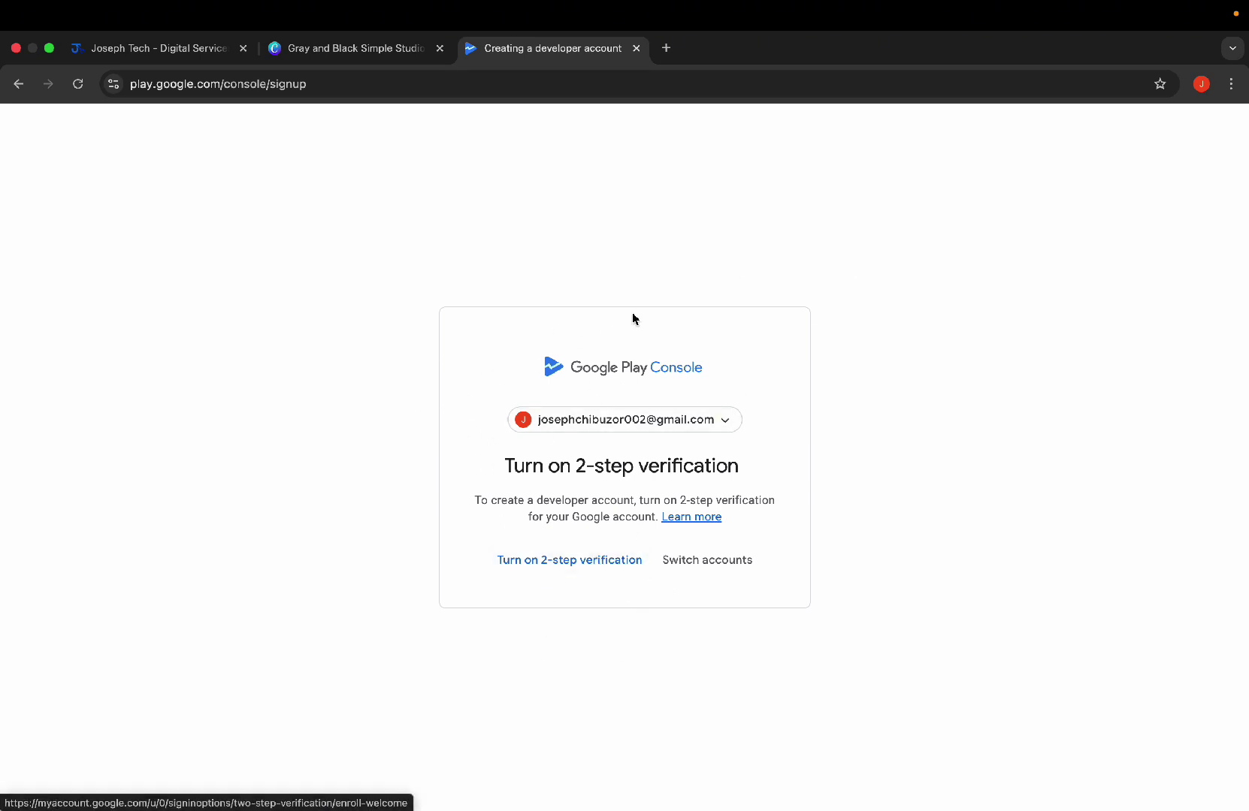
left_click(592, 564)
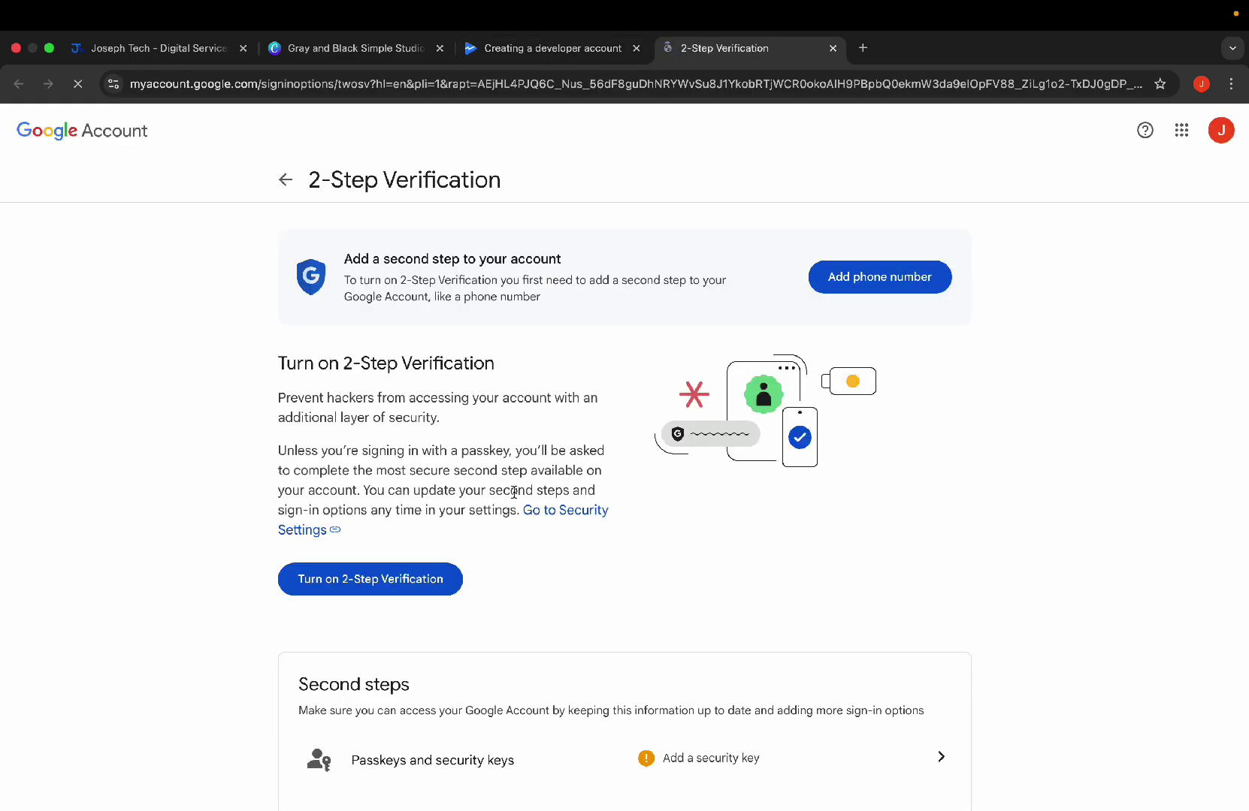
Step: Open the Authenticator option under Second steps on the 2-Step Verification page
scroll(576, 676, "down", 3)
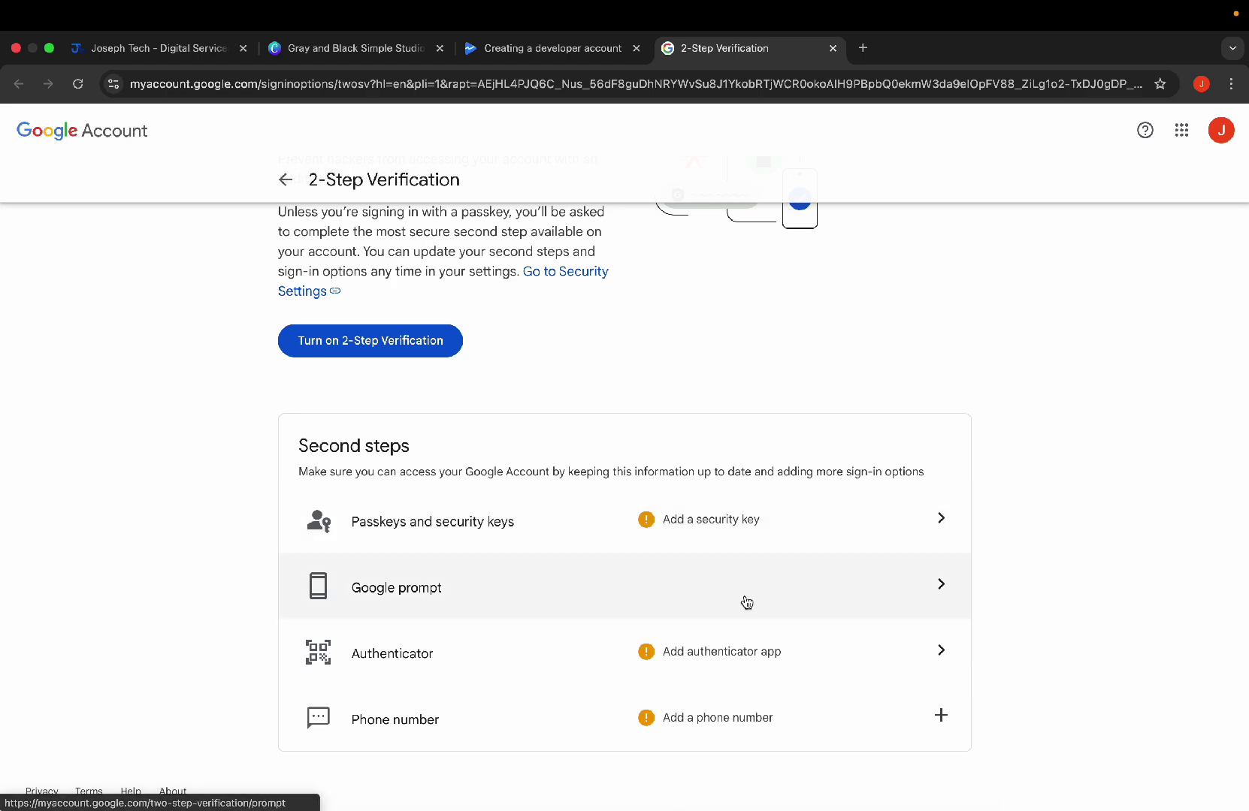
left_click(704, 664)
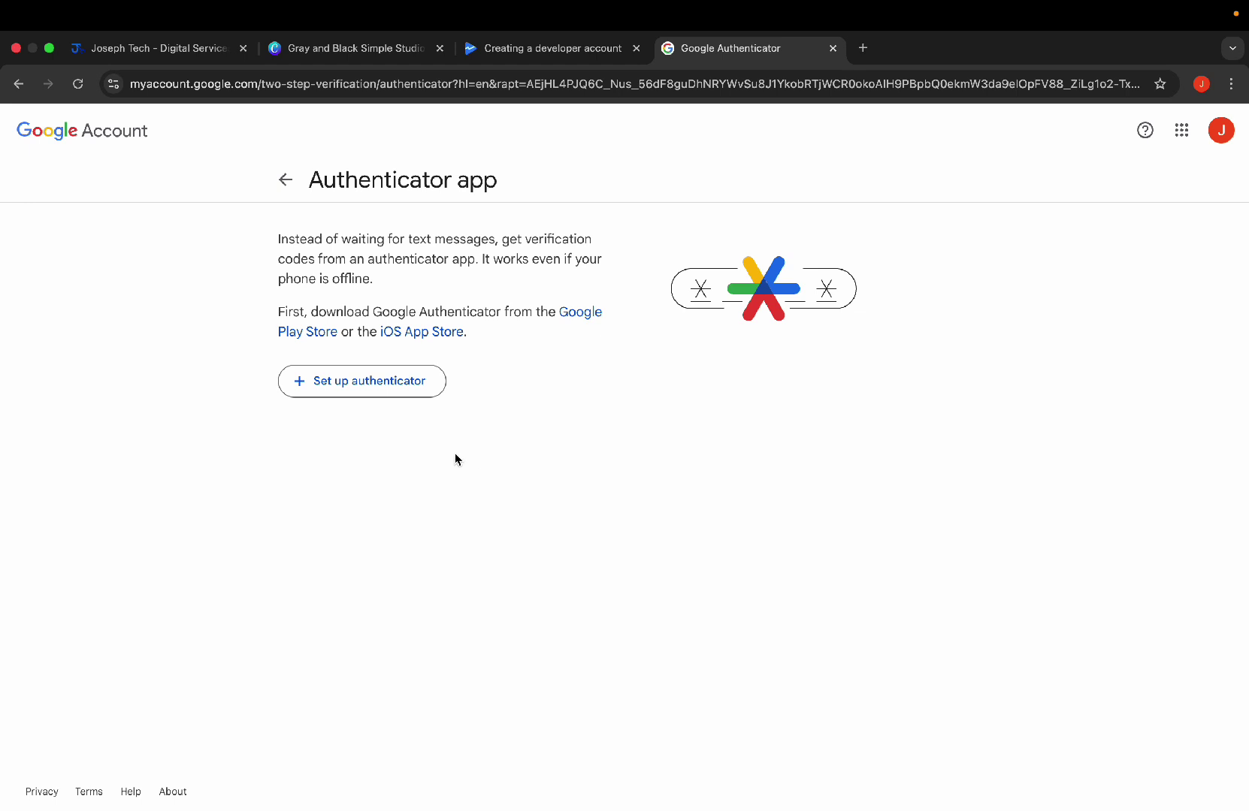
Step: Set up the authenticator by scanning the QR code and verifying its code, then go back
left_click(374, 384)
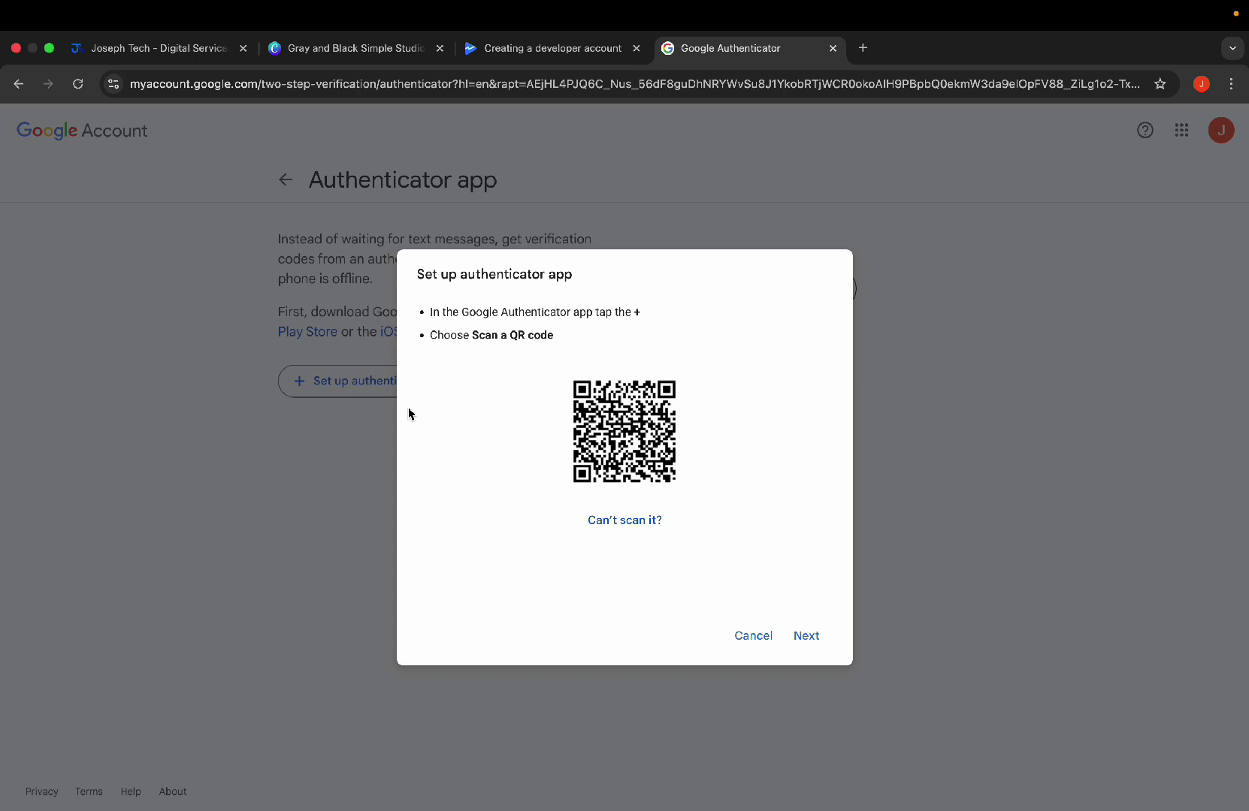
left_click(809, 638)
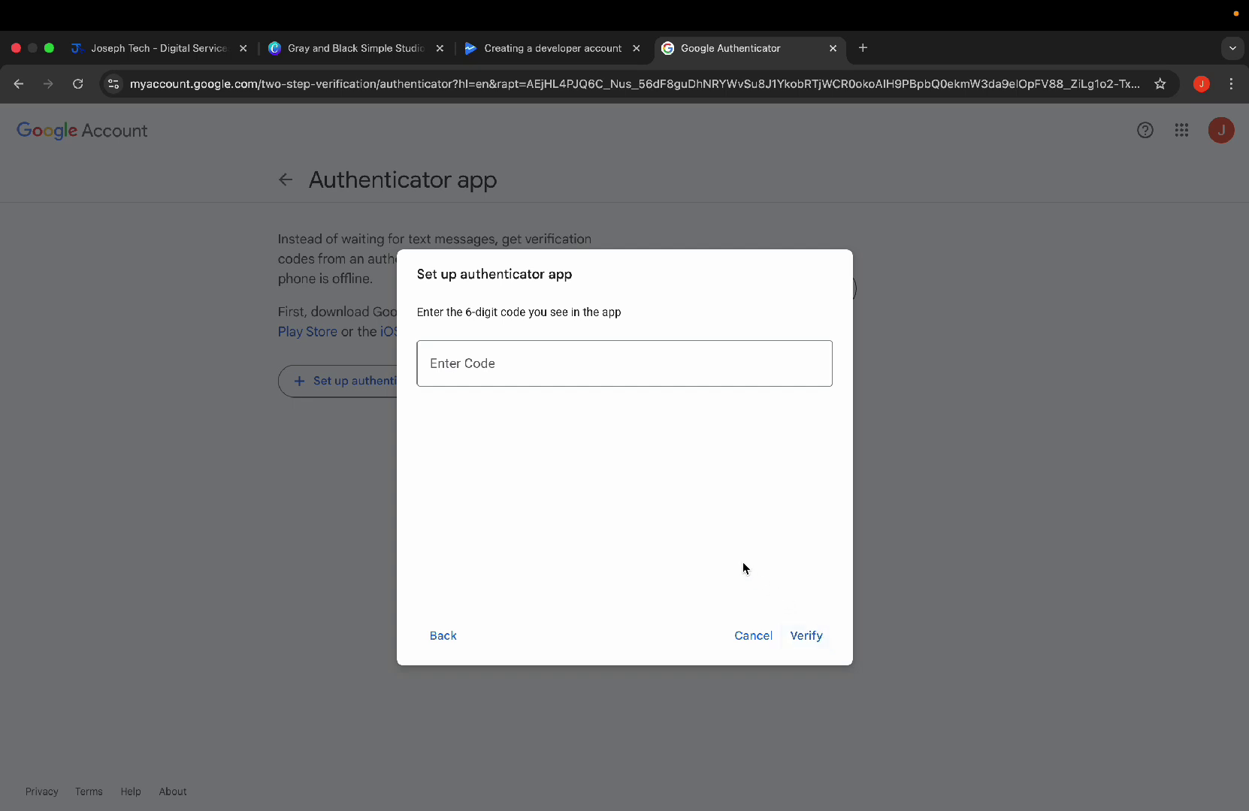
left_click(574, 370)
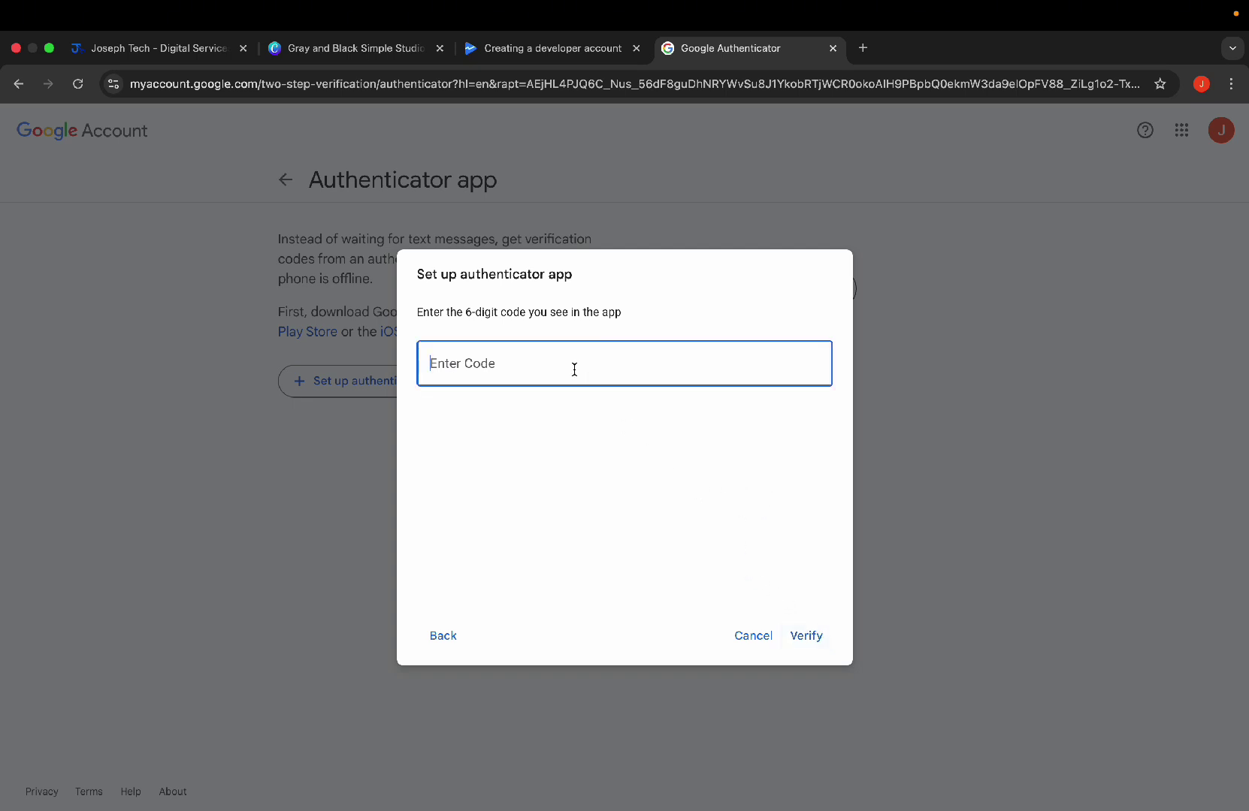
left_click(808, 636)
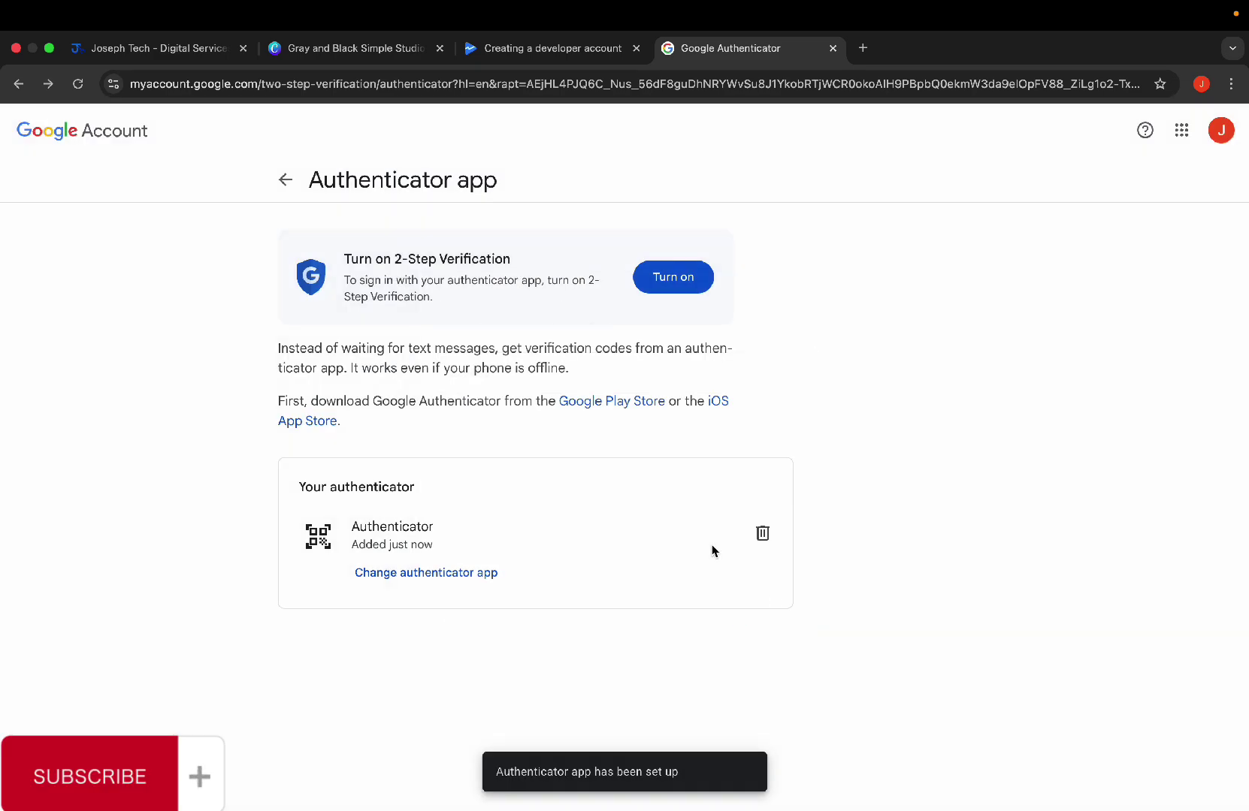
left_click(285, 178)
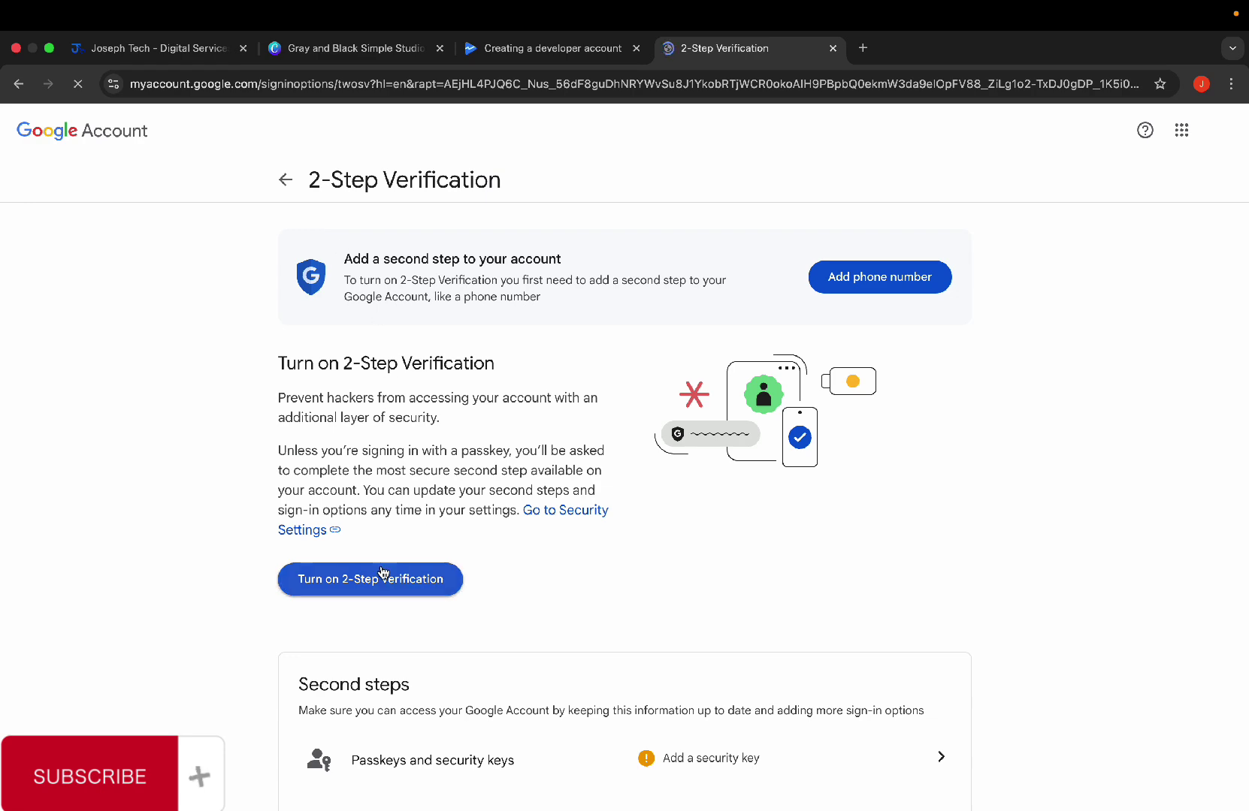
Step: Turn on 2-Step Verification with no phone number, then return to the 'Creating a developer account' tab
left_click(458, 575)
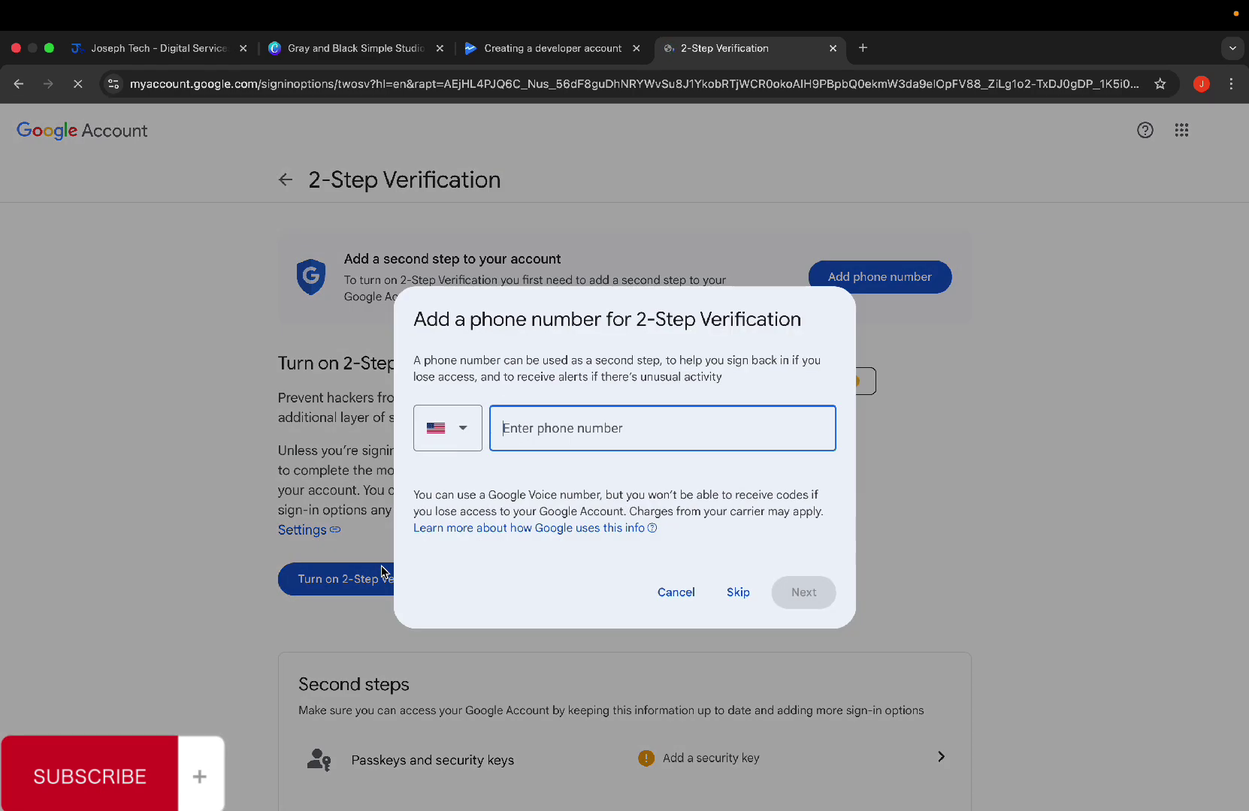
left_click(738, 593)
left_click(751, 601)
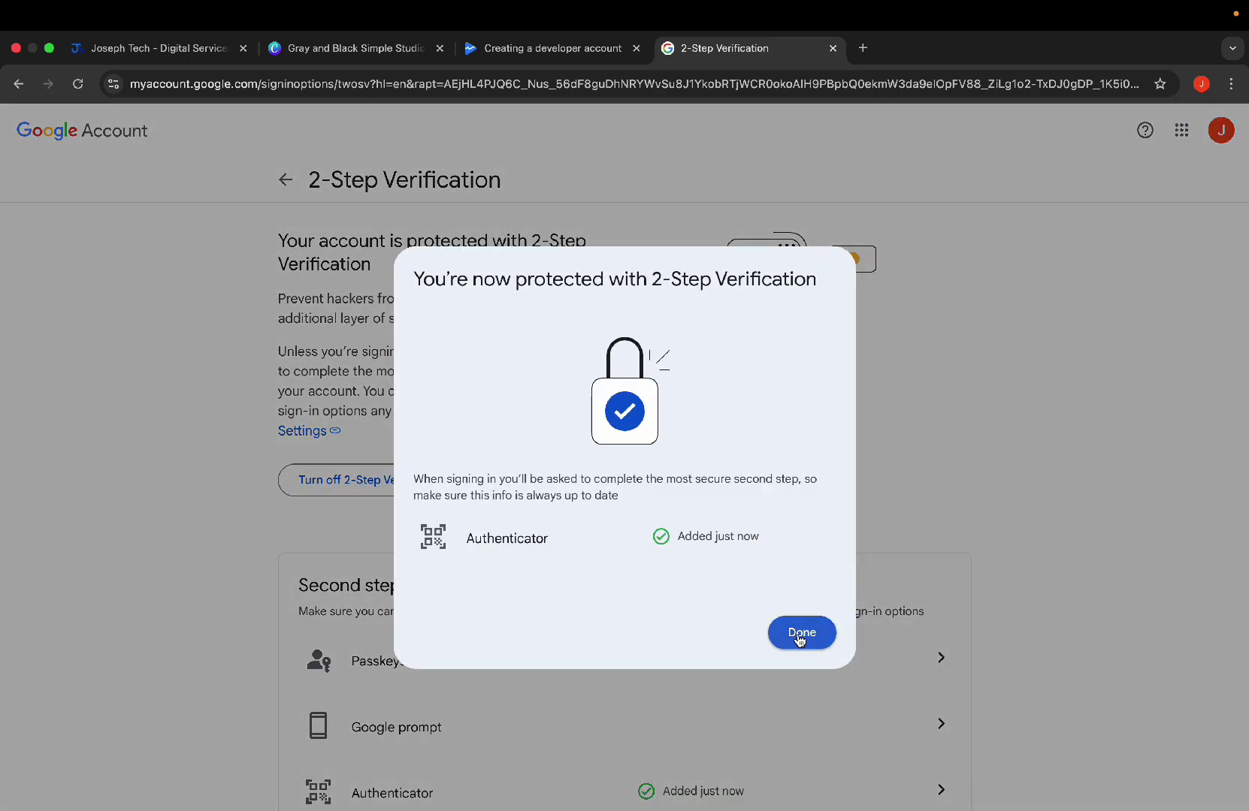
left_click(800, 641)
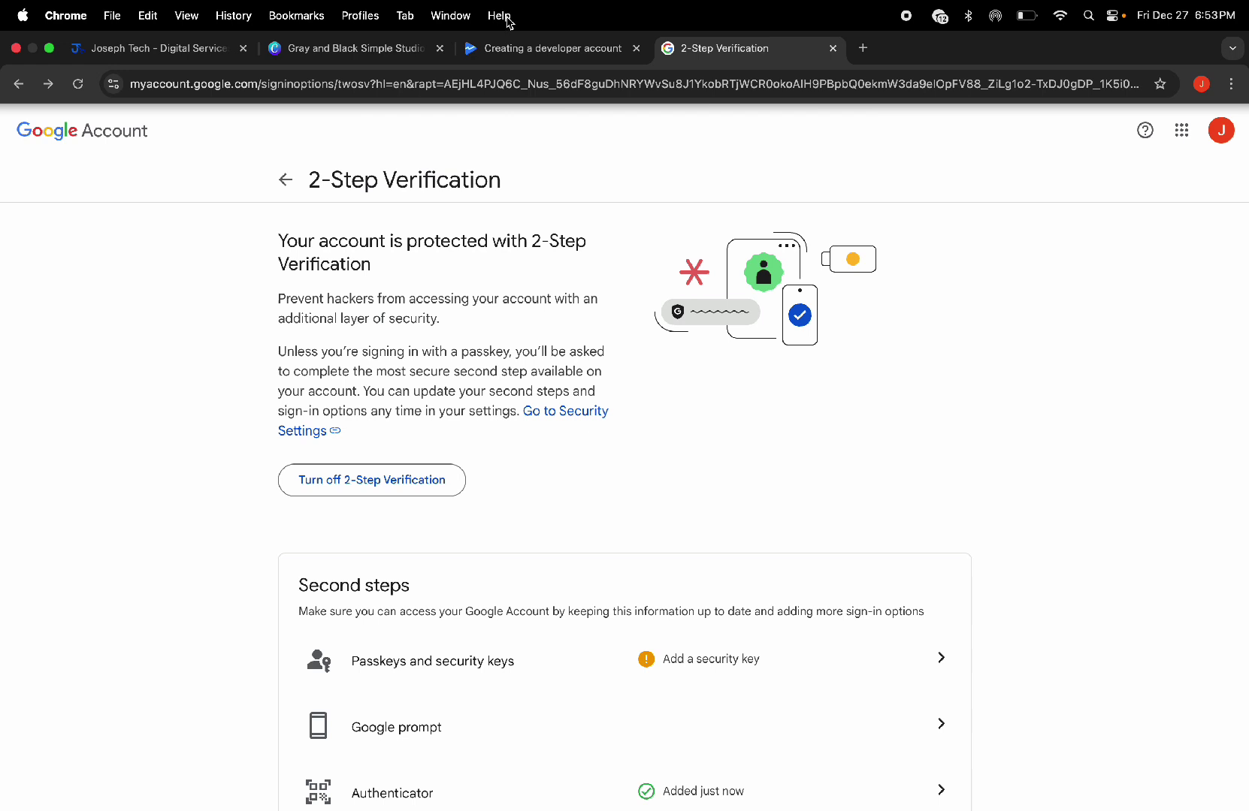
left_click(552, 48)
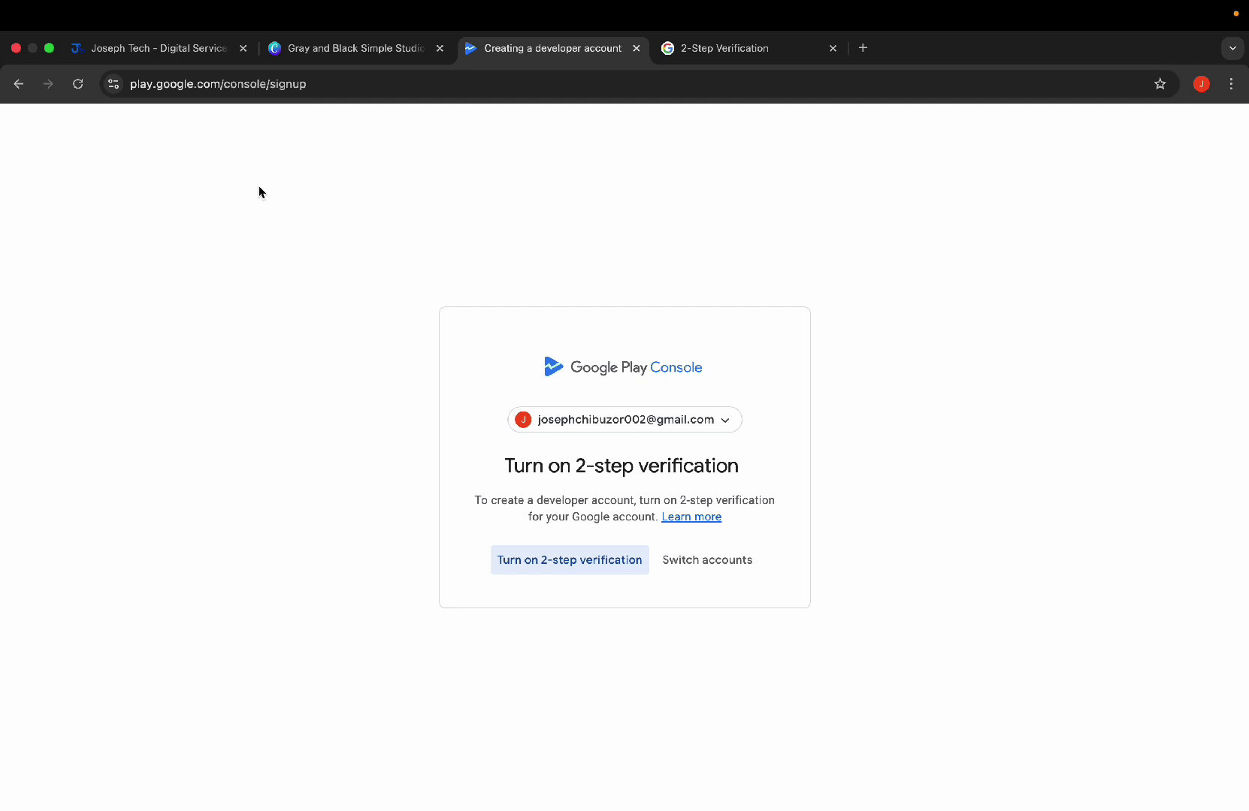
Step: Reload the Play Console signup and review the organization versus yourself account type options
left_click(79, 85)
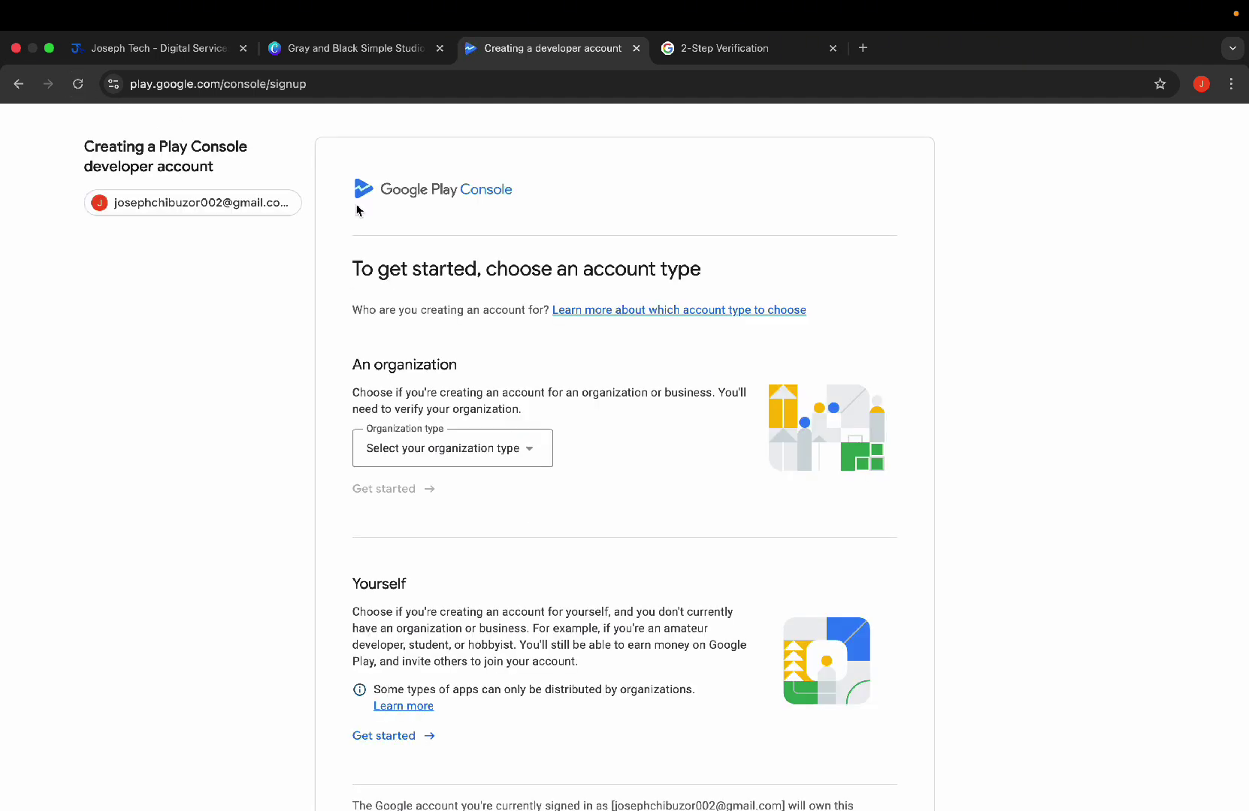
scroll(594, 524, "down", 2)
scroll(594, 524, "up", 2)
scroll(593, 523, "down", 2)
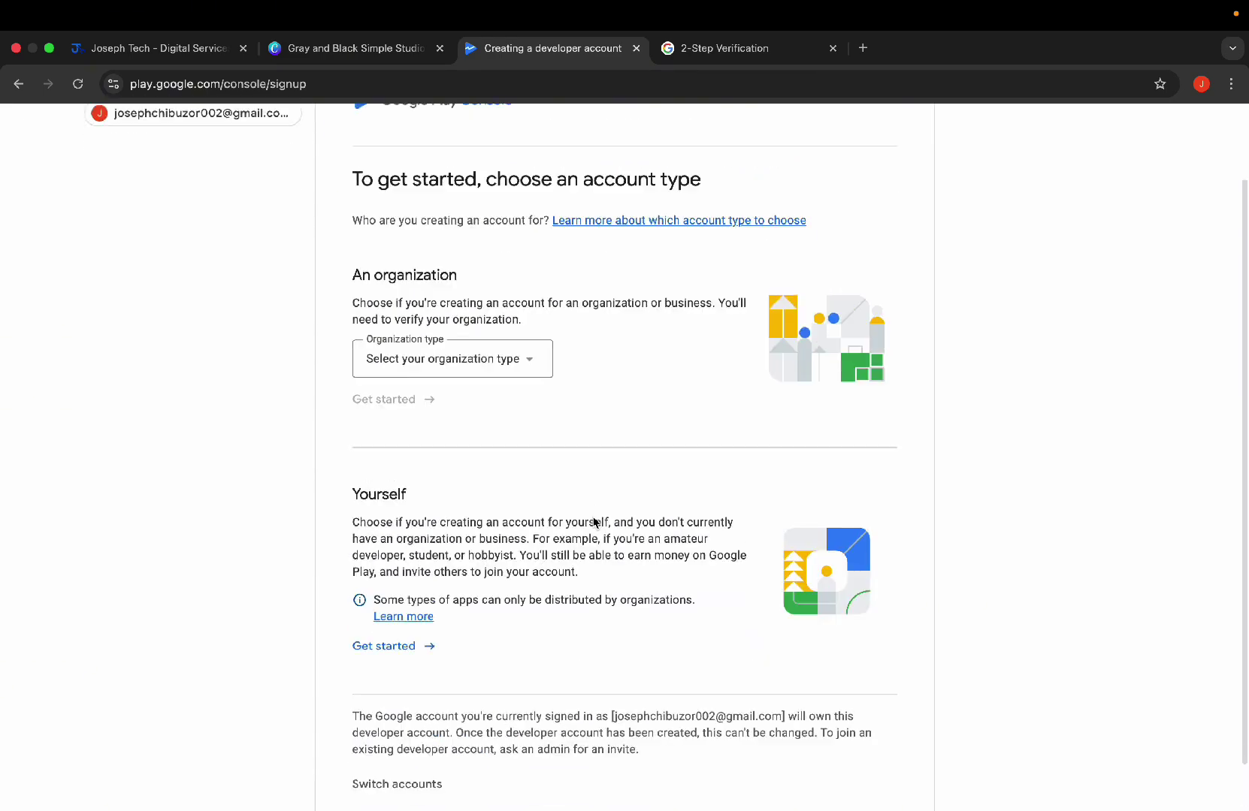
scroll(593, 523, "up", 2)
scroll(593, 523, "down", 1)
scroll(593, 524, "up", 1)
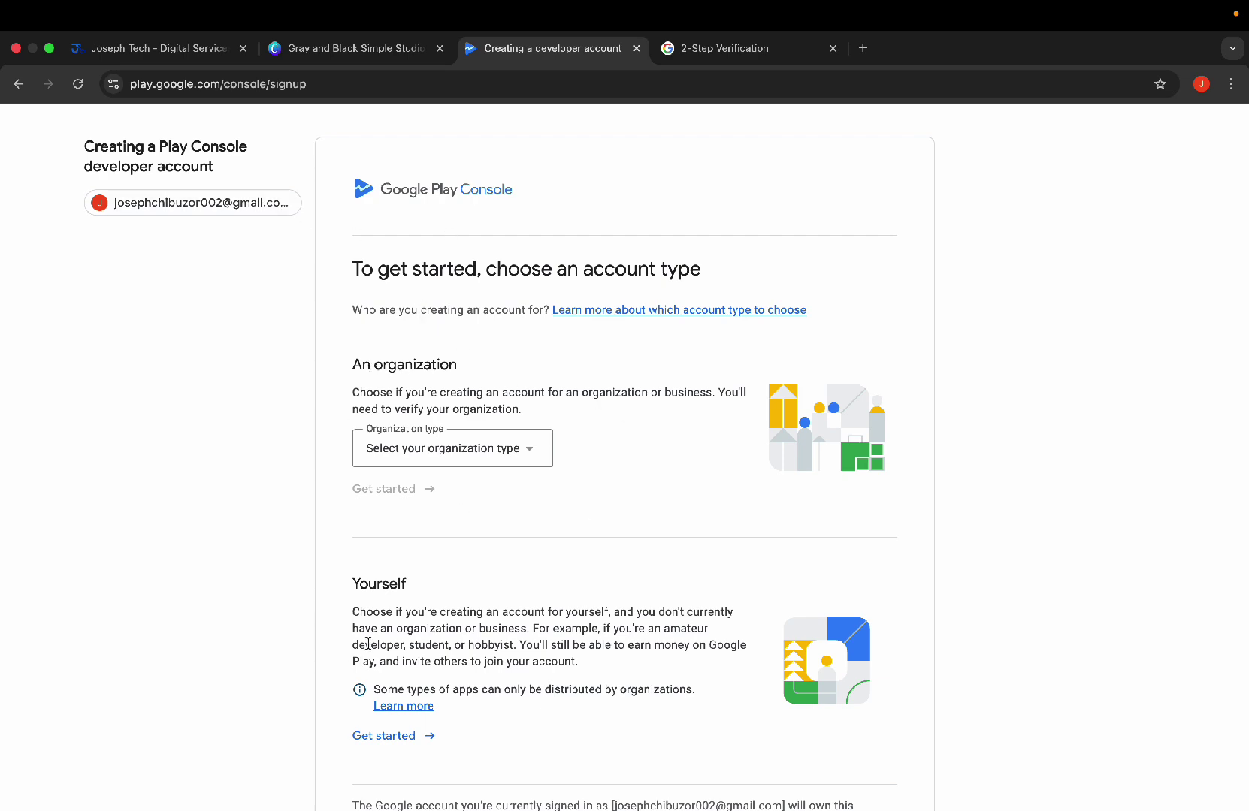
scroll(448, 666, "down", 2)
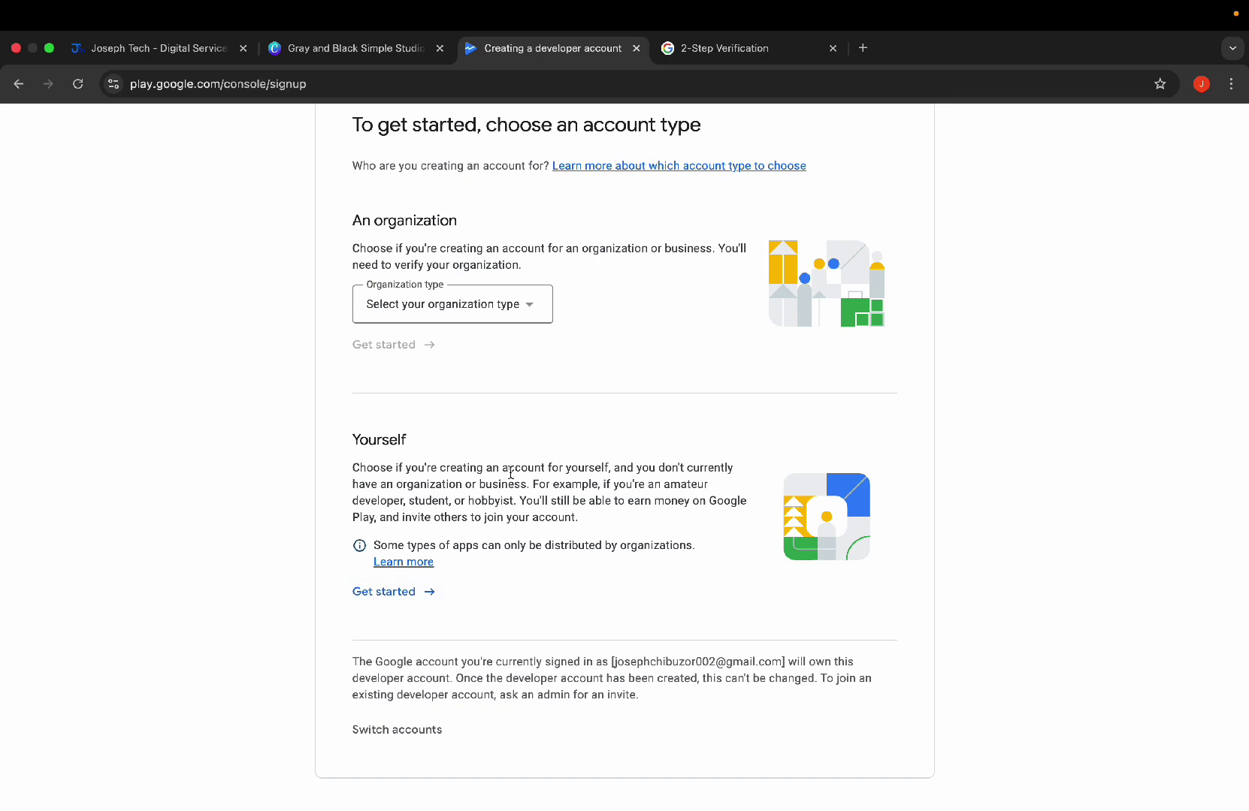
scroll(501, 487, "up", 2)
scroll(501, 486, "down", 2)
scroll(535, 358, "up", 2)
scroll(535, 358, "down", 2)
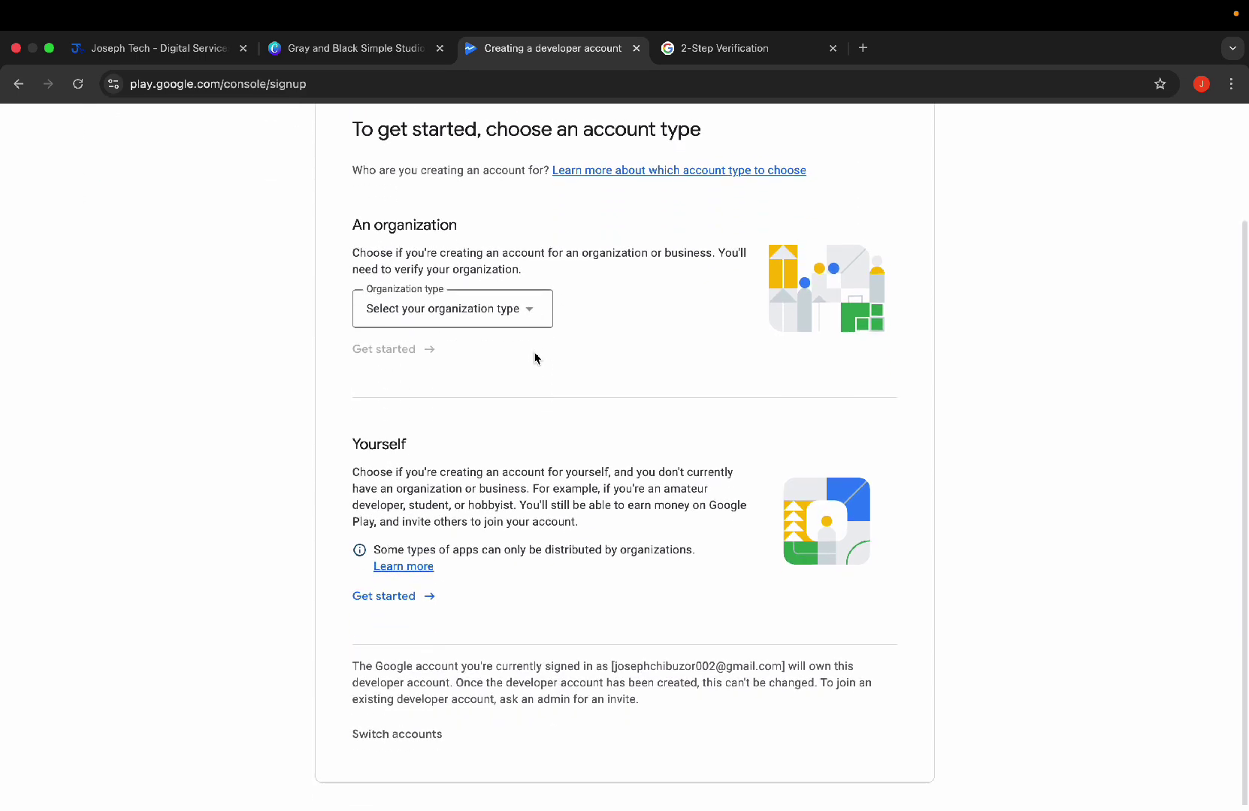
scroll(535, 358, "up", 1)
scroll(535, 358, "up", 3)
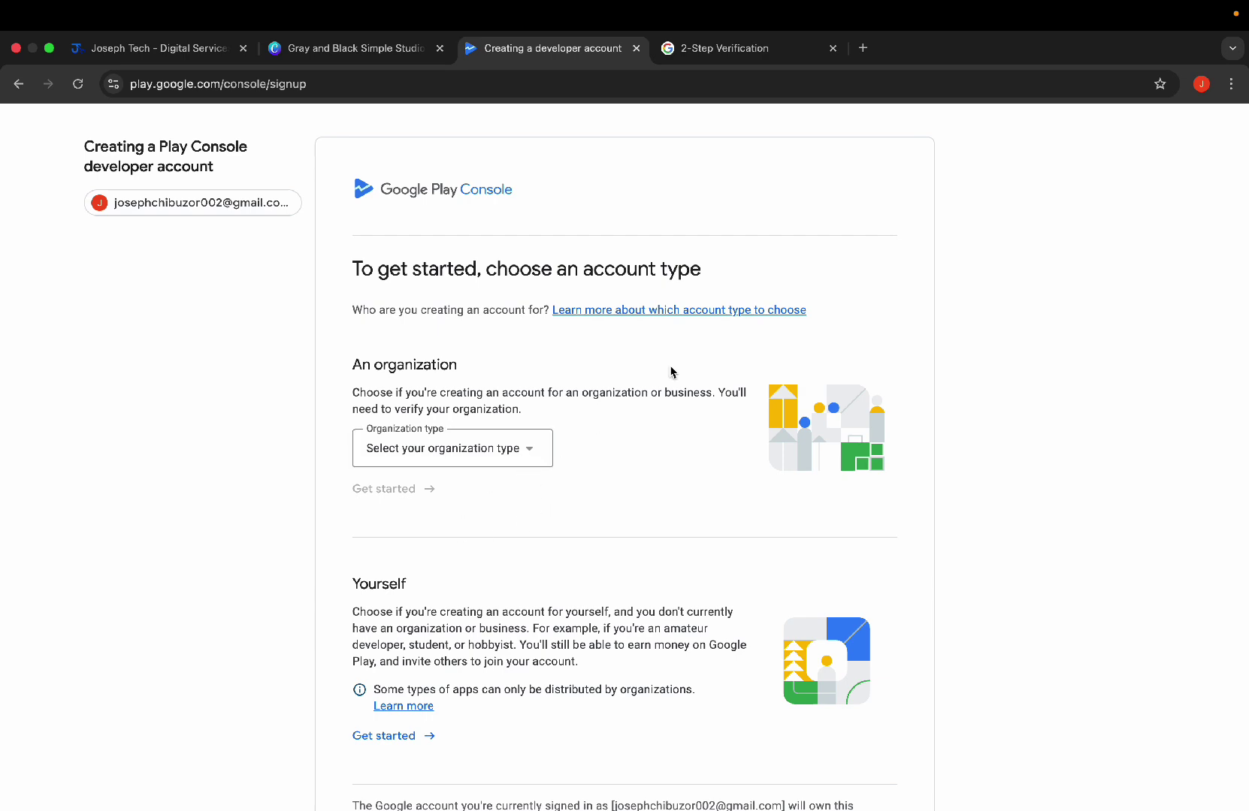
scroll(538, 557, "down", 3)
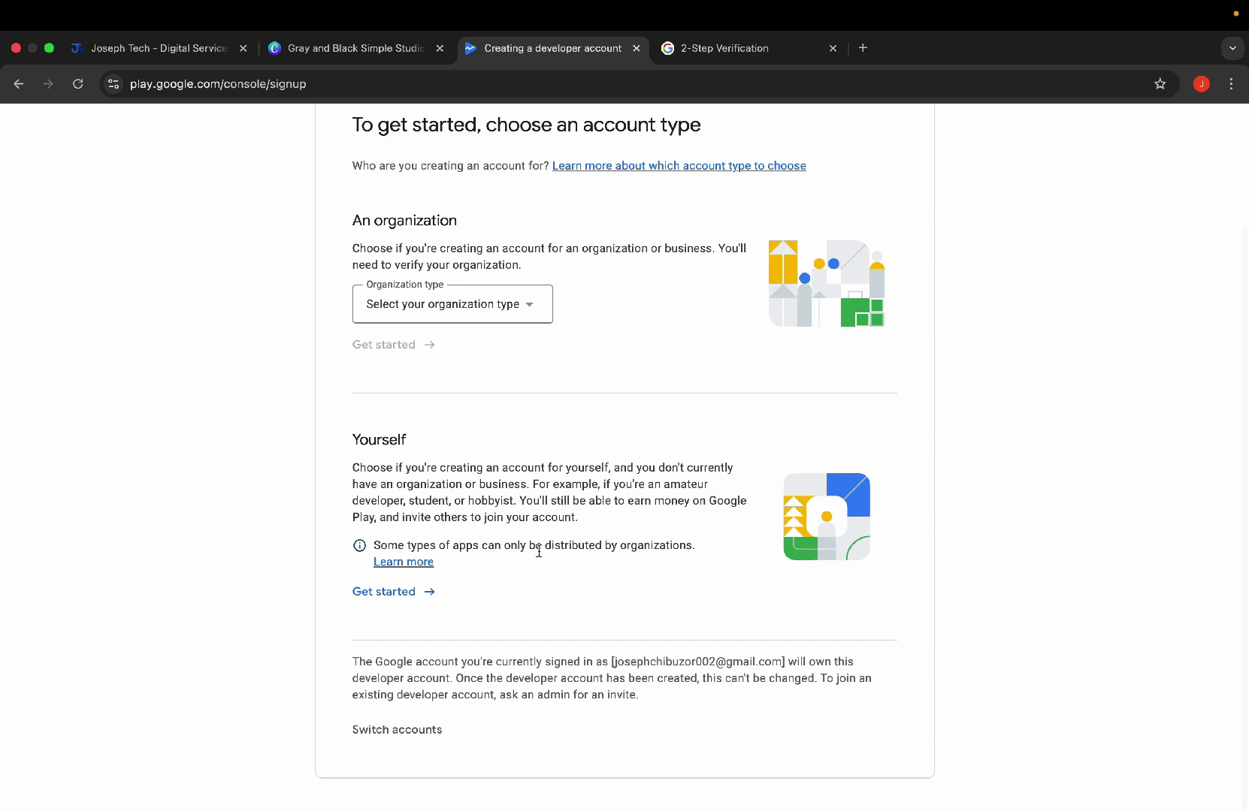
Step: Show the organization type choices: company or business, nonprofit, government, or educational institution
left_click(493, 312)
left_click(419, 254)
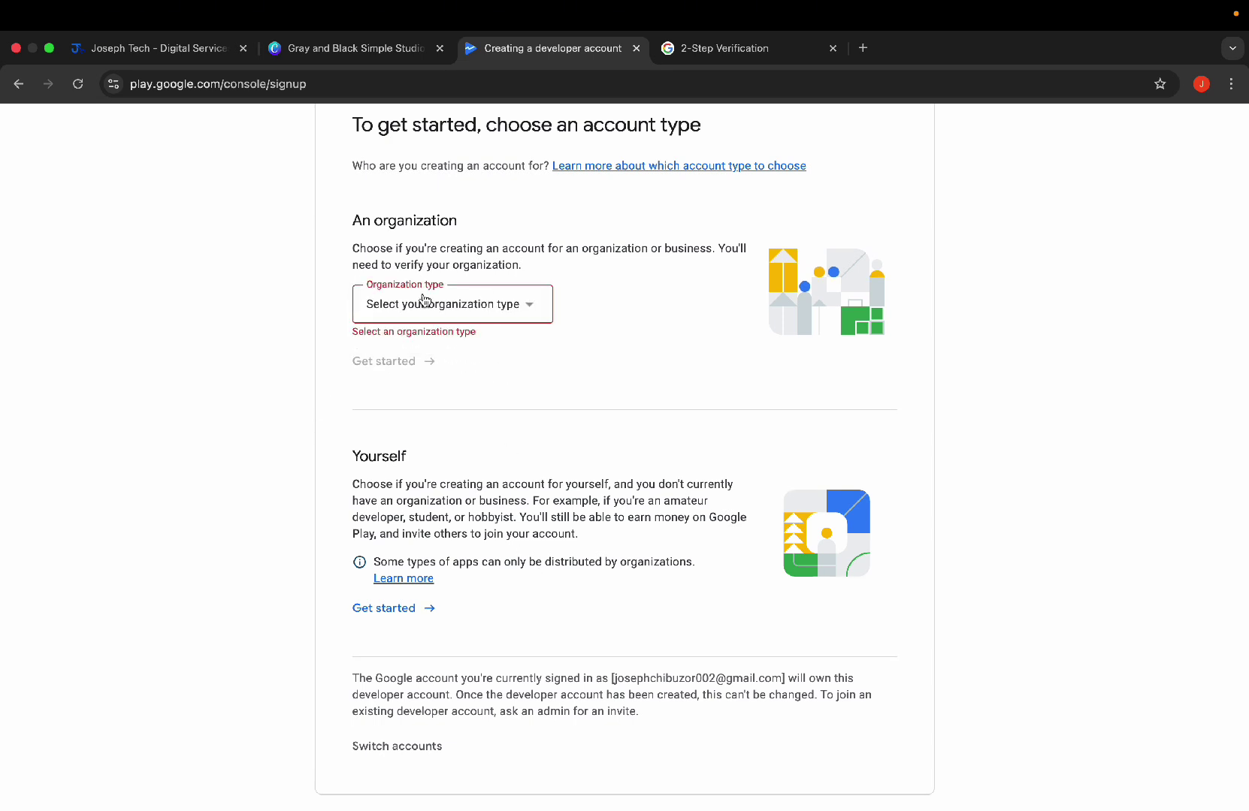
left_click(453, 323)
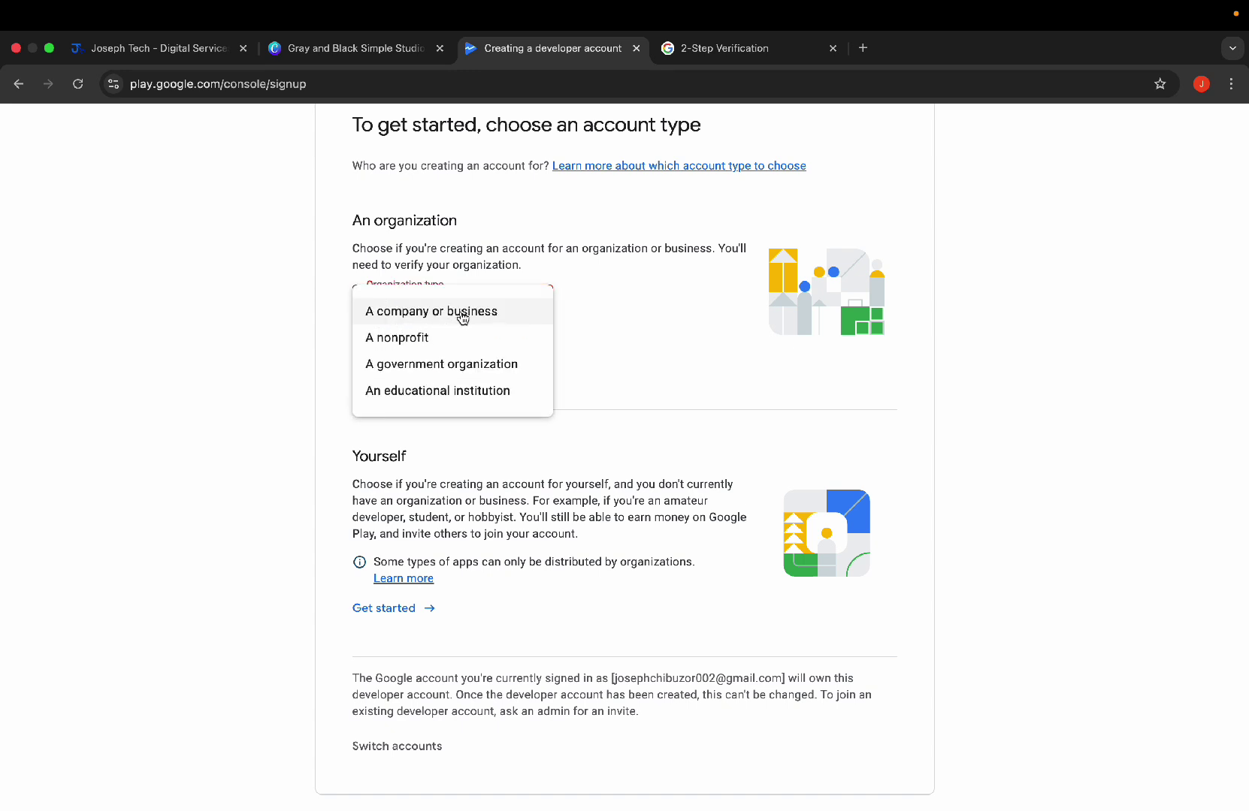
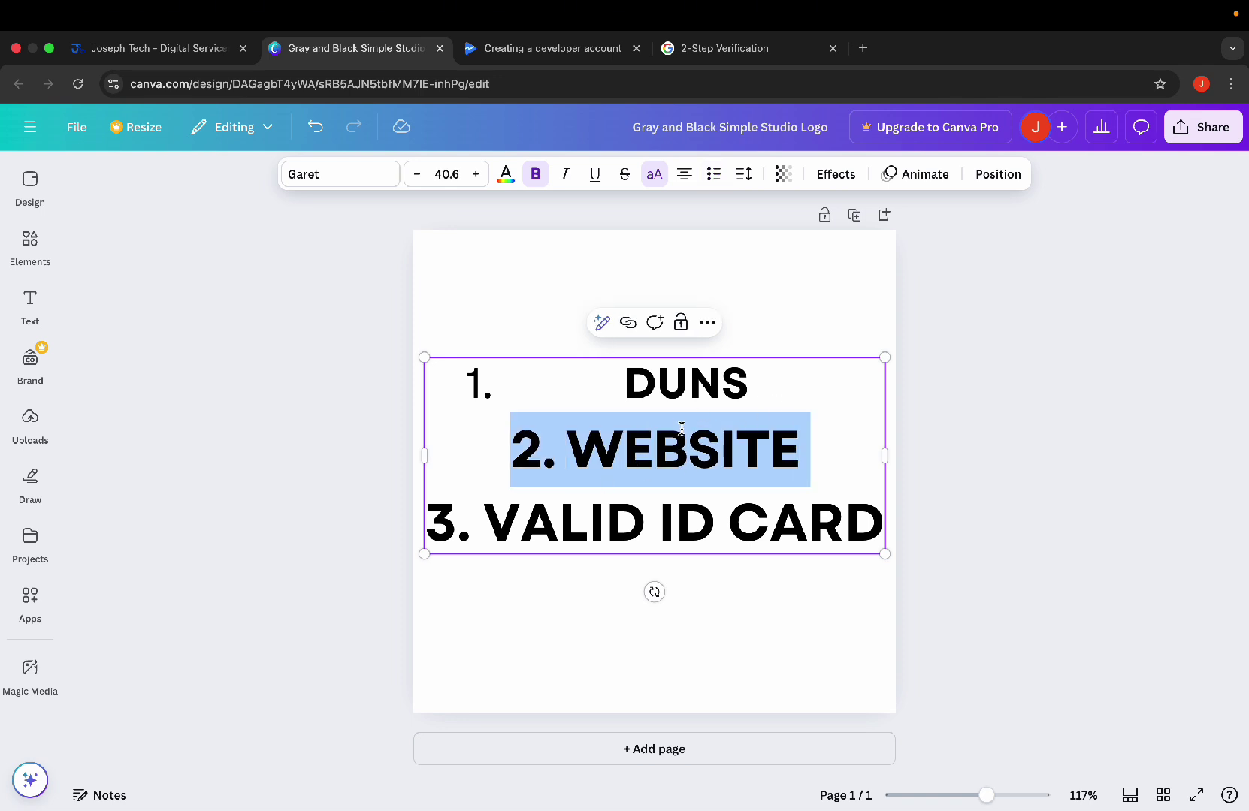
double_click(560, 528)
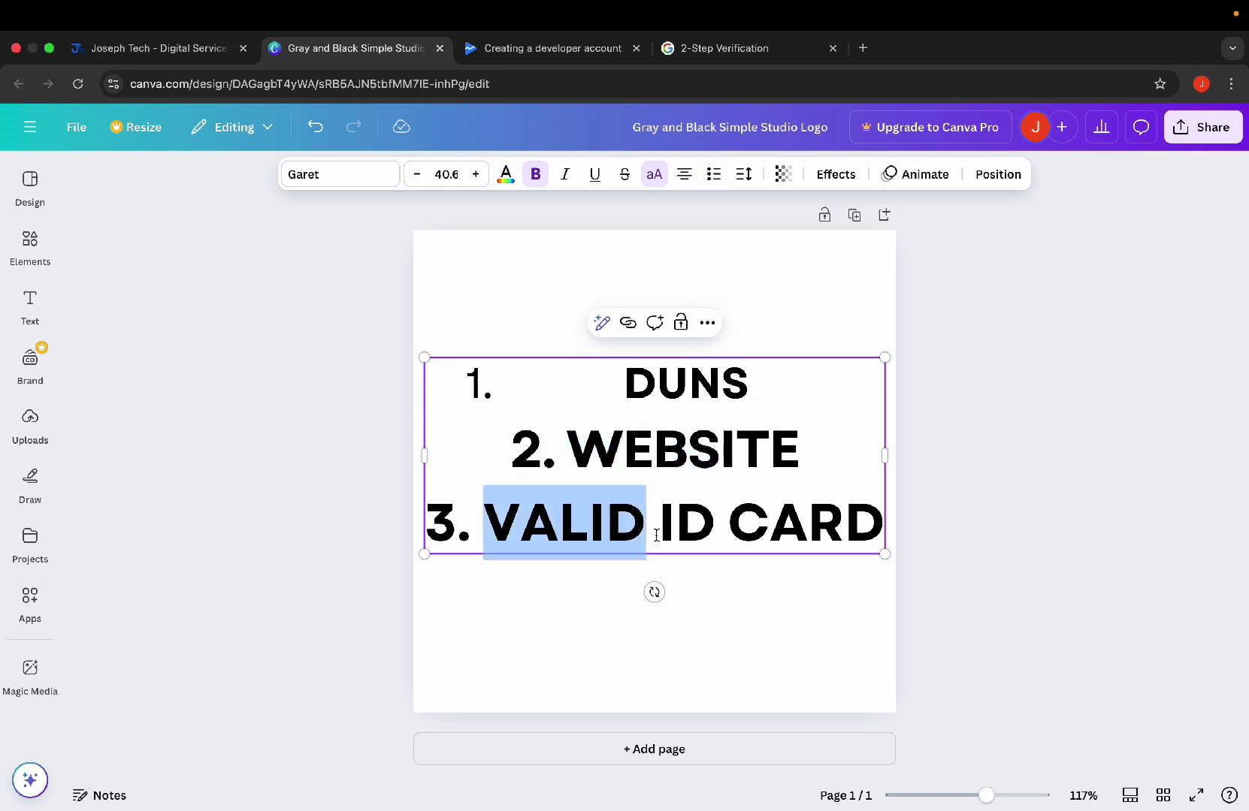
left_click(701, 538)
left_click(784, 537)
triple_click(784, 537)
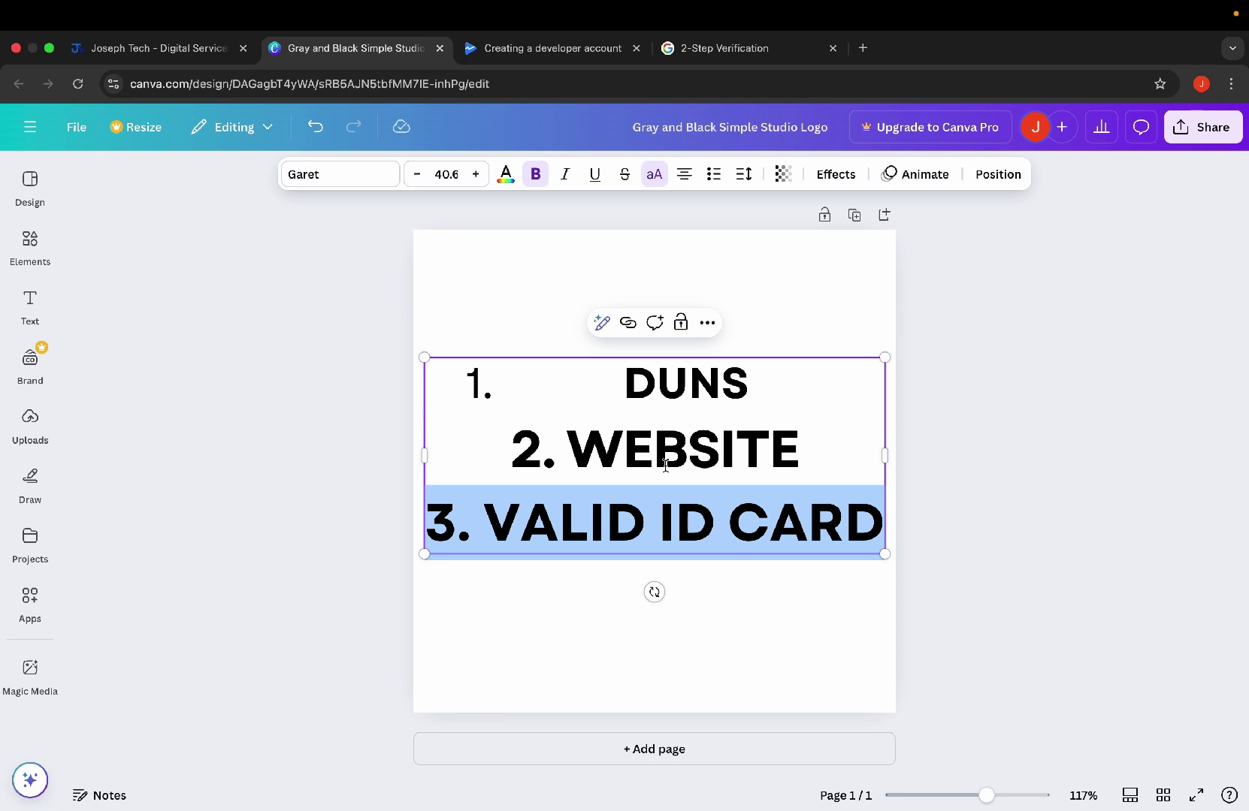
triple_click(686, 464)
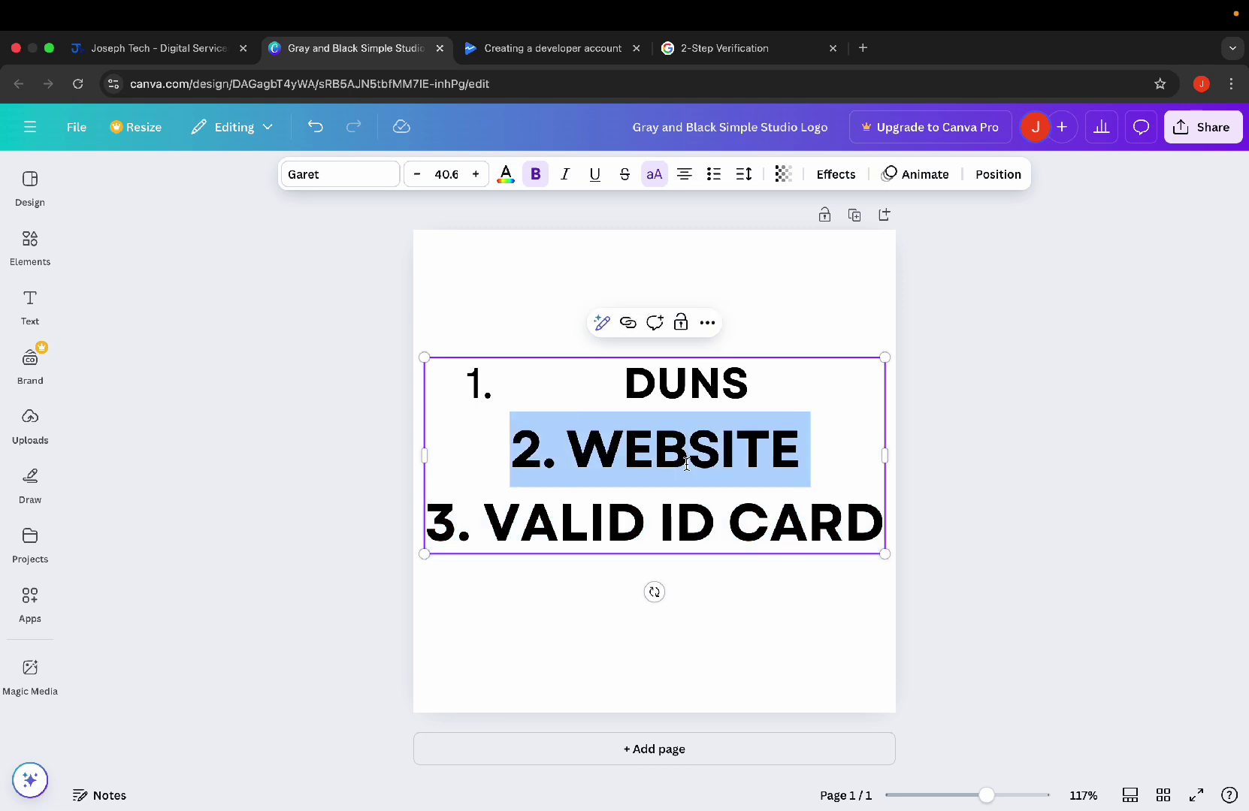
triple_click(666, 387)
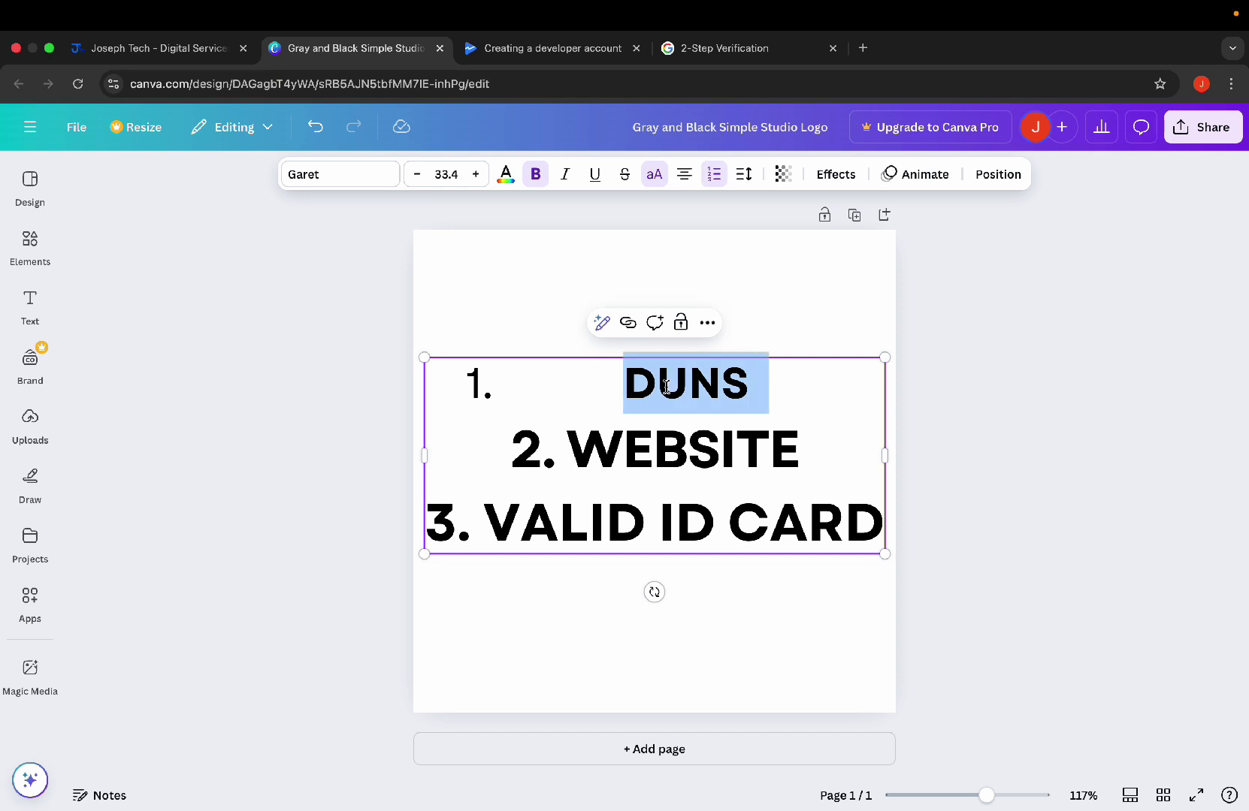
double_click(581, 449)
left_click(640, 524)
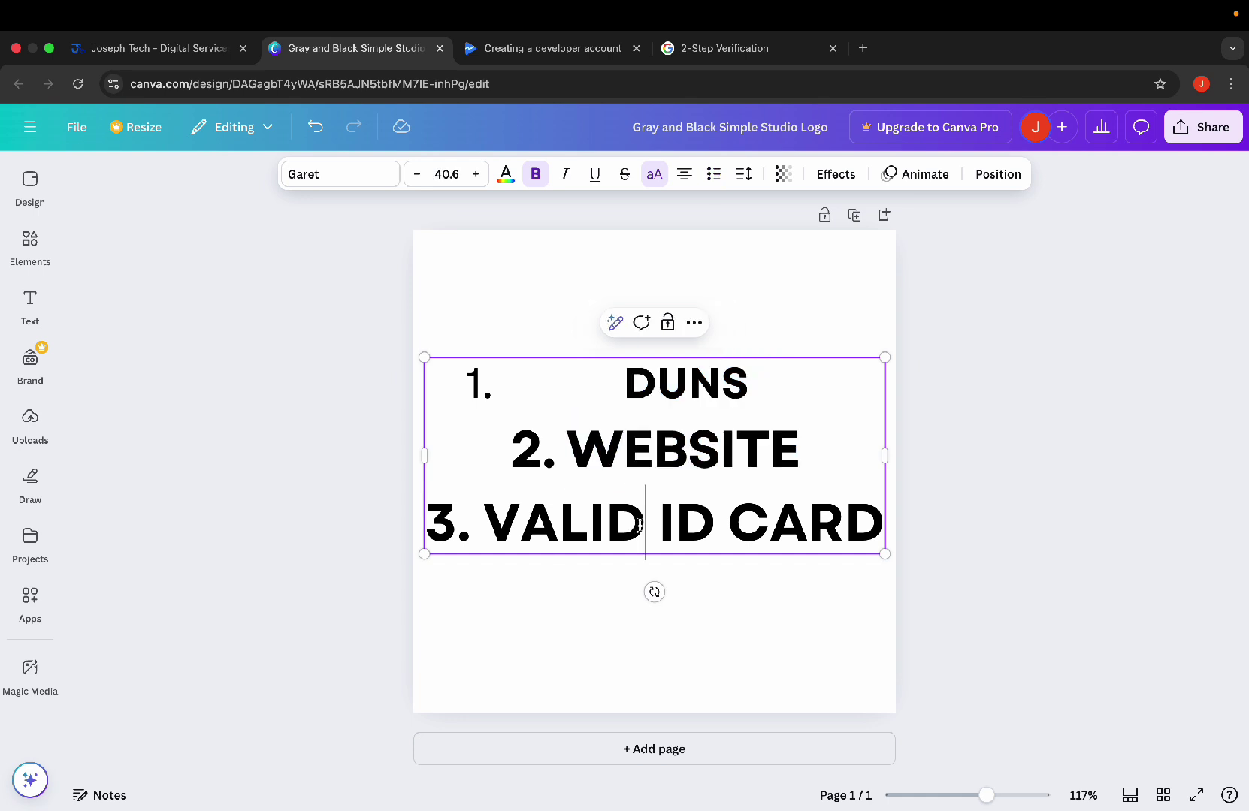
triple_click(639, 524)
left_click(718, 396)
double_click(716, 394)
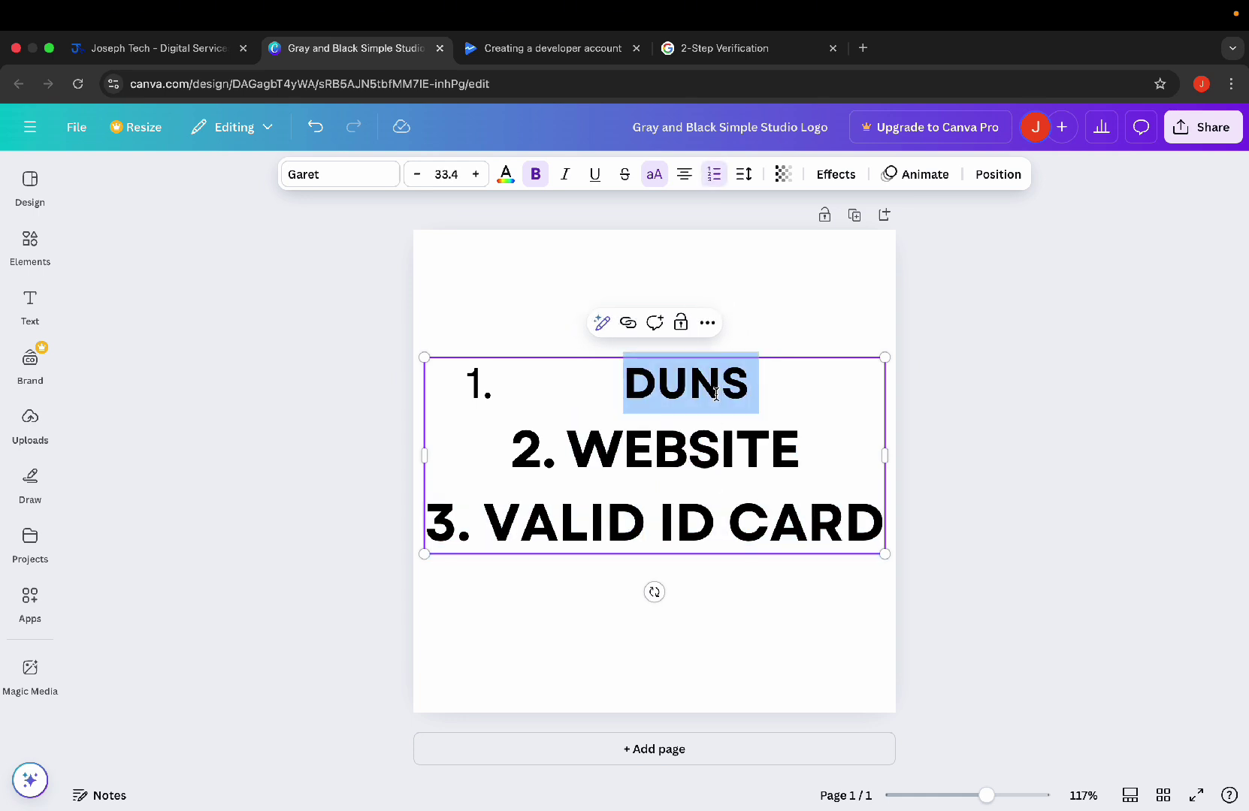
left_click(623, 391)
double_click(622, 391)
left_click(543, 391)
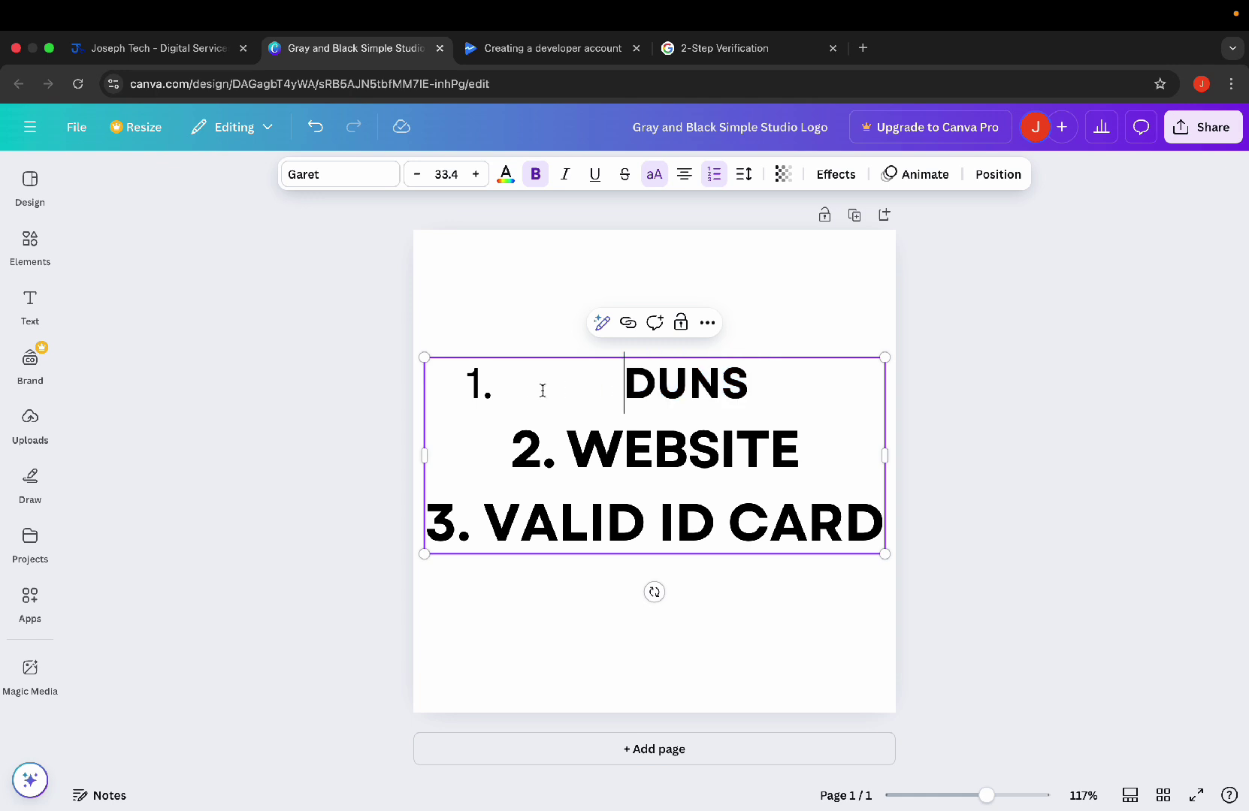
left_click(527, 388)
double_click(527, 388)
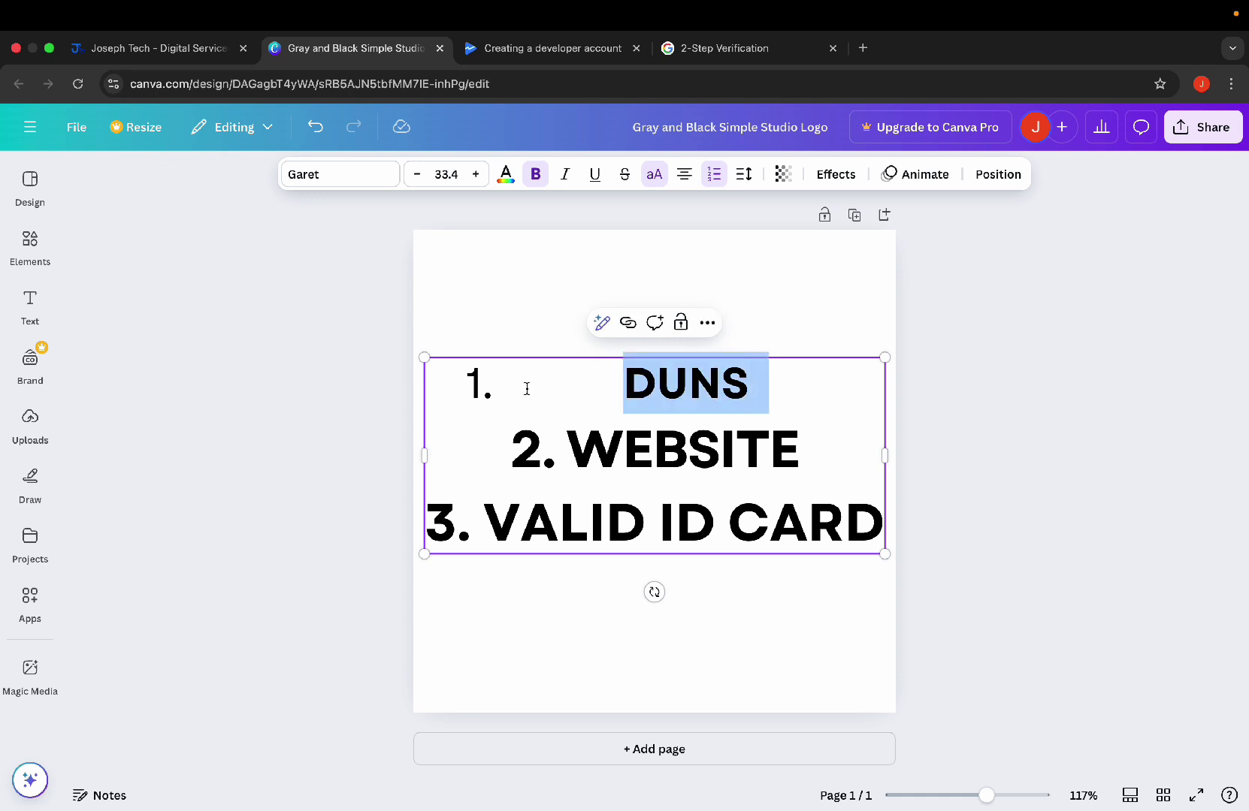
left_click(619, 383)
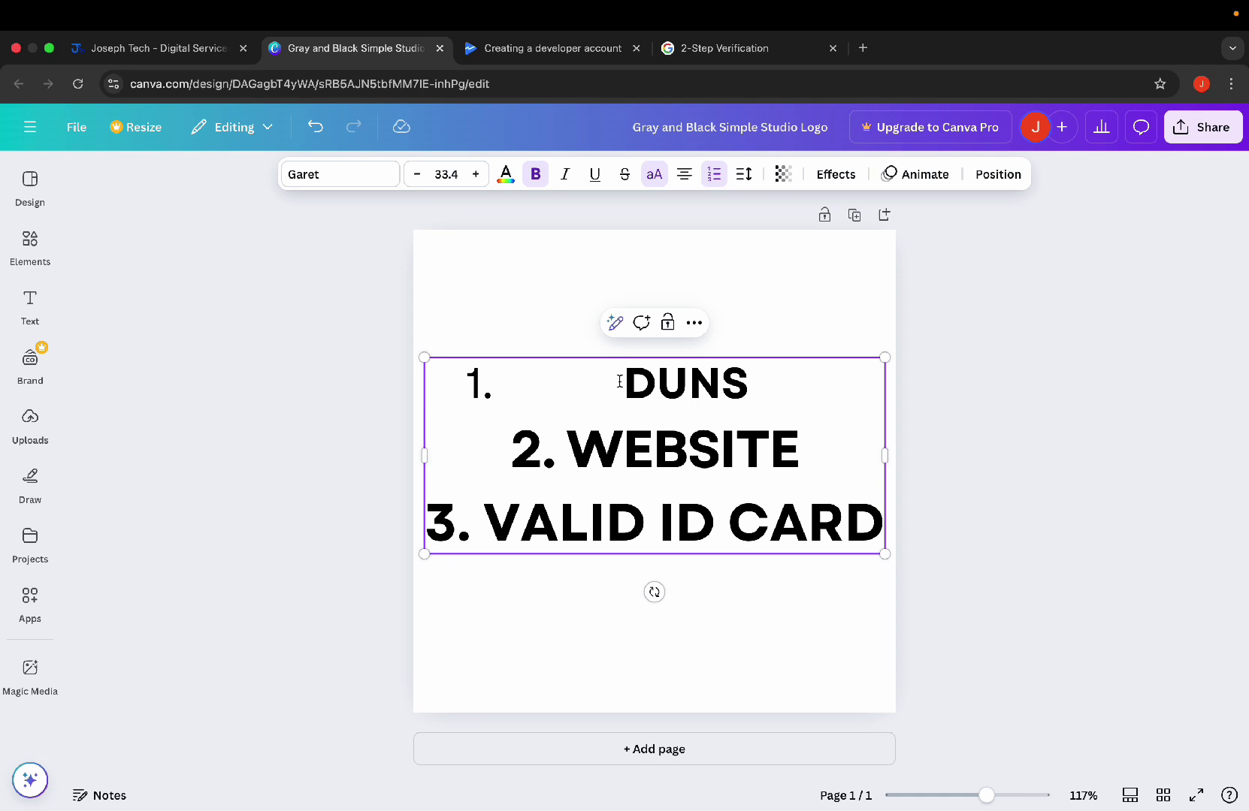
left_click(746, 375)
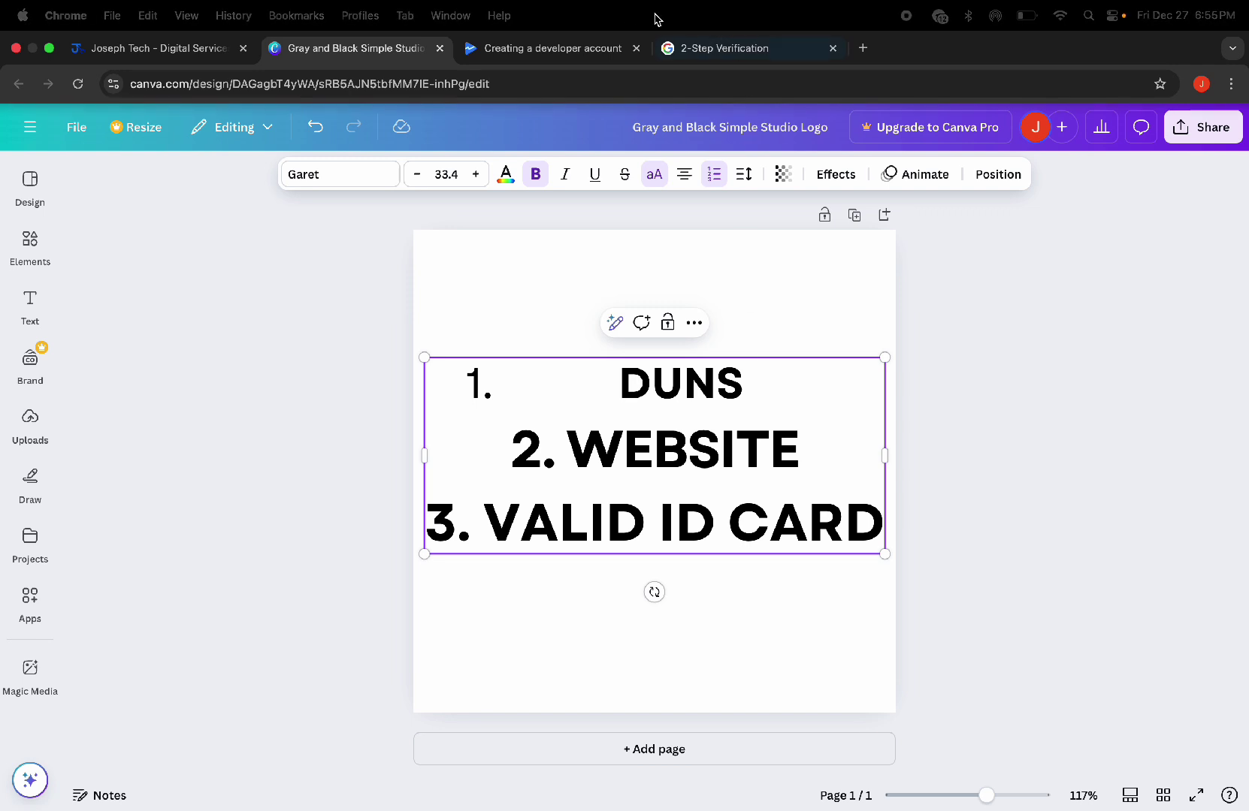
Step: Start an organization developer account signup as 'A company or business'
left_click(598, 47)
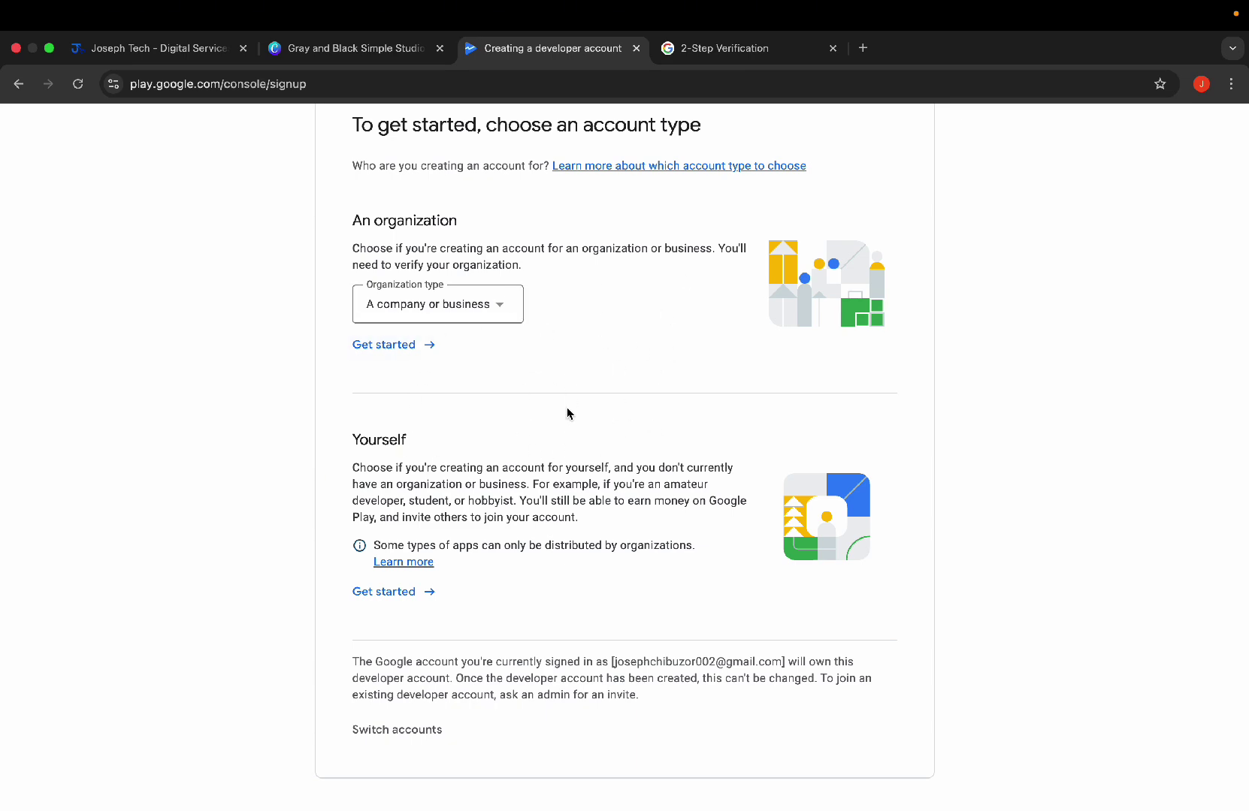
scroll(489, 556, "down", 1)
left_click(438, 305)
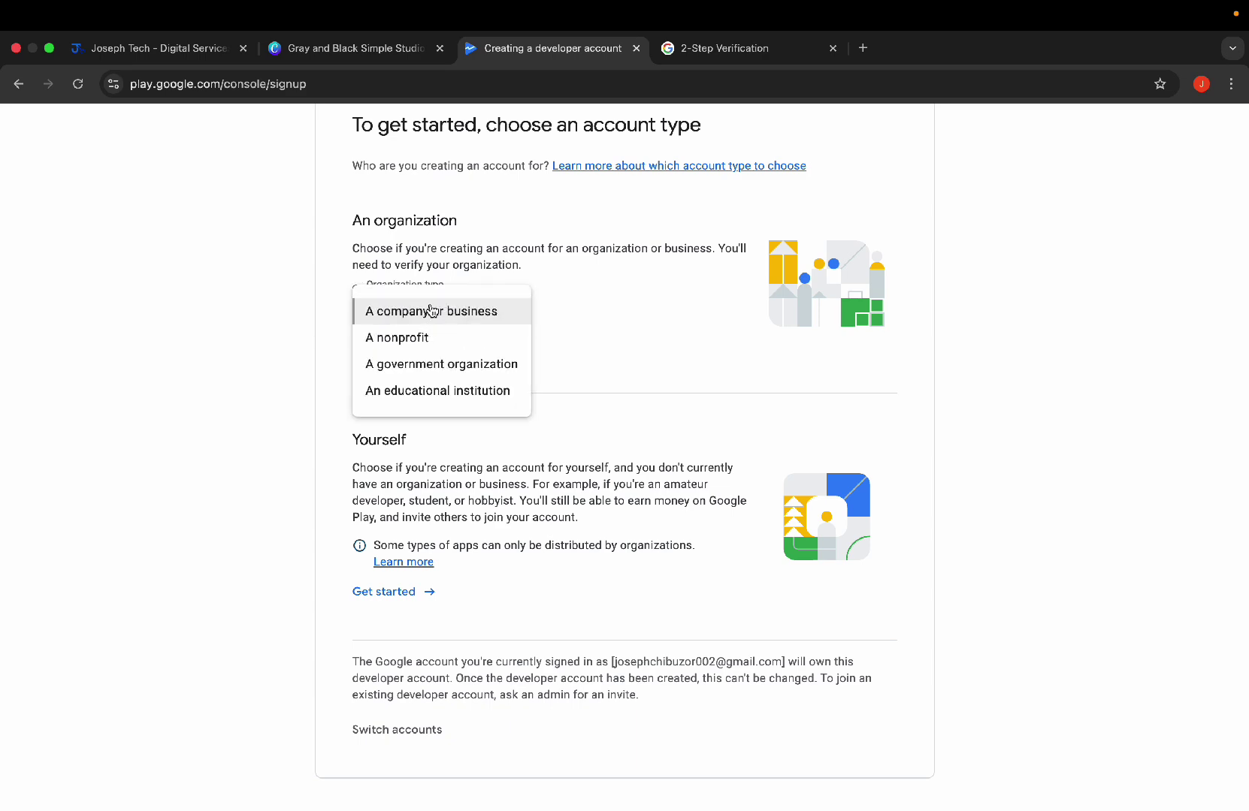
left_click(433, 325)
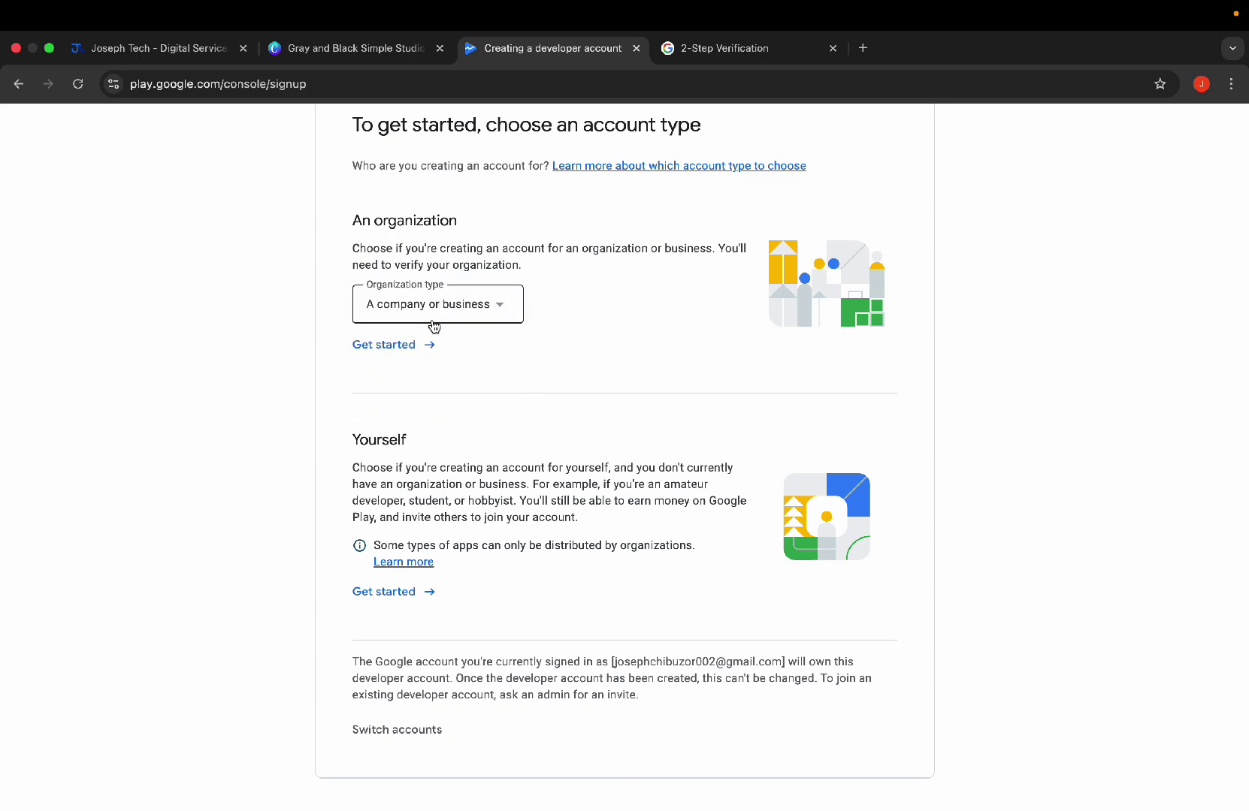
left_click(406, 347)
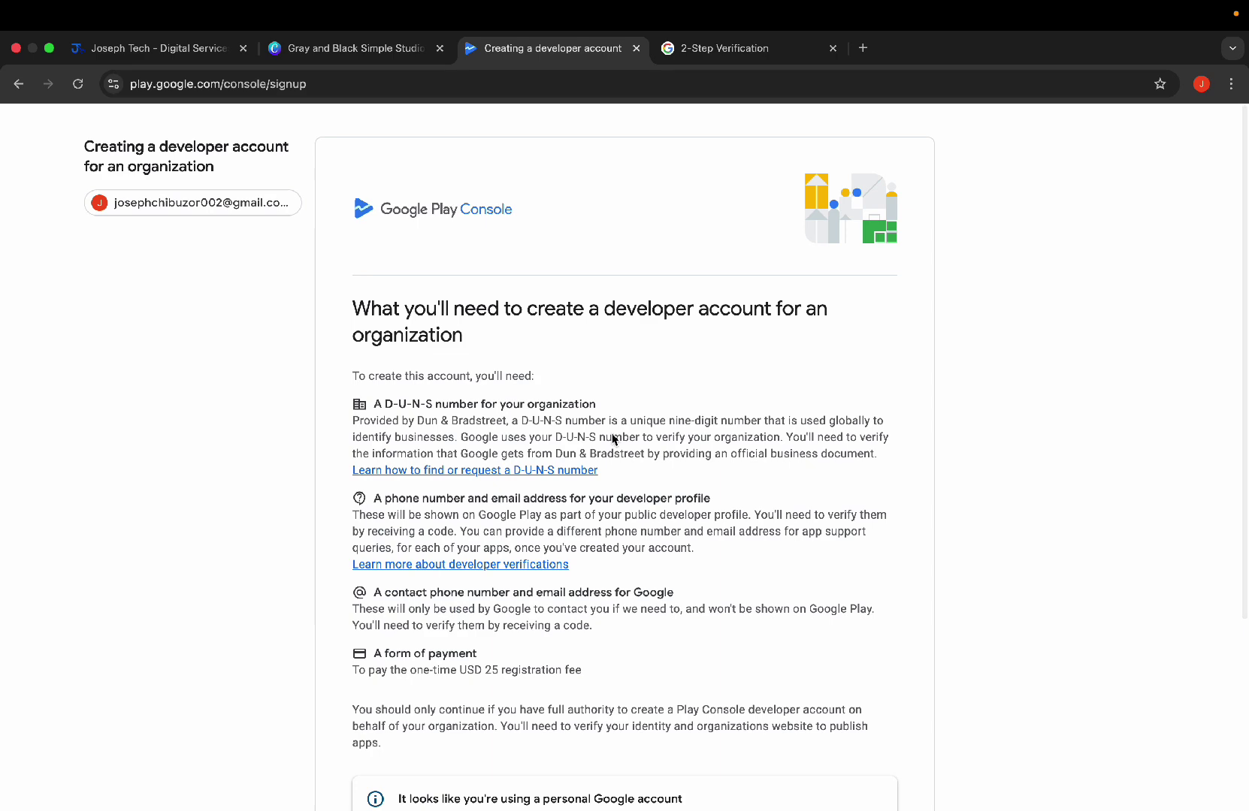
Step: Read through the requirements overview, including the D-U-N-S explanation, and continue past it
scroll(639, 481, "down", 3)
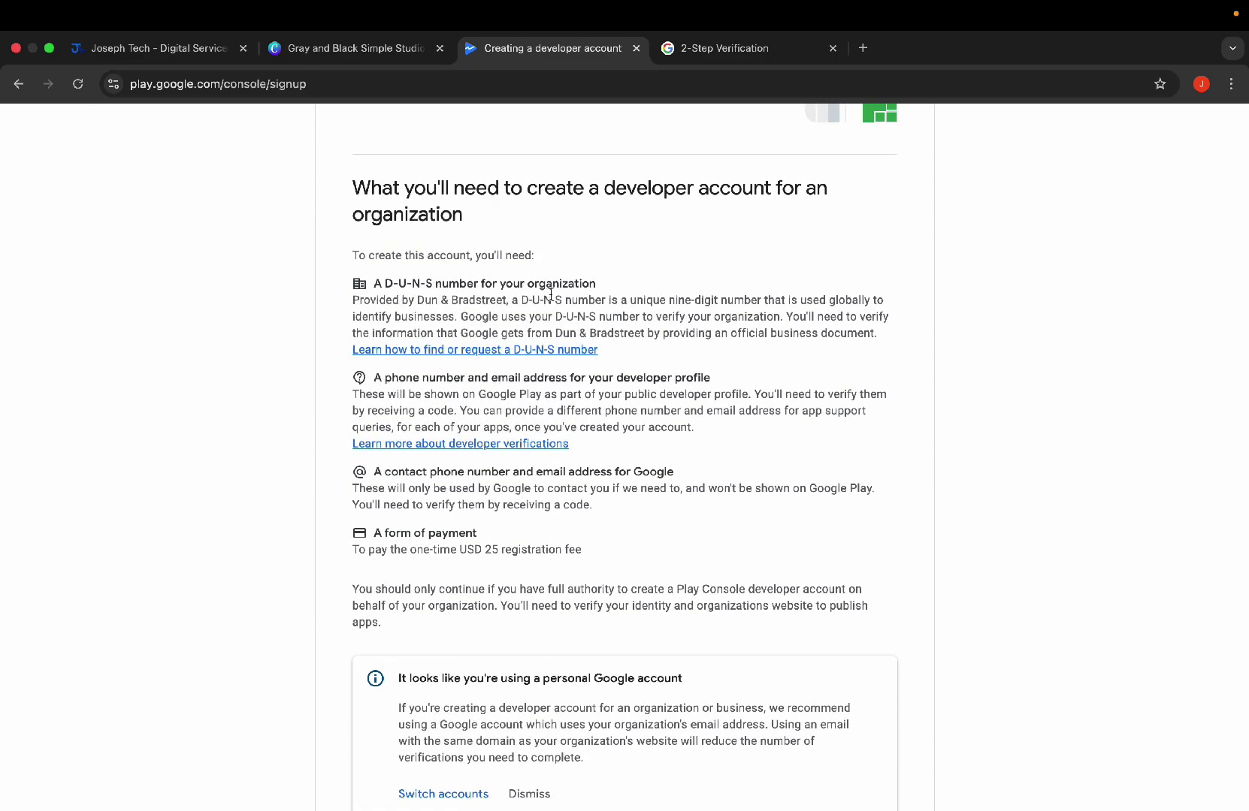
double_click(467, 299)
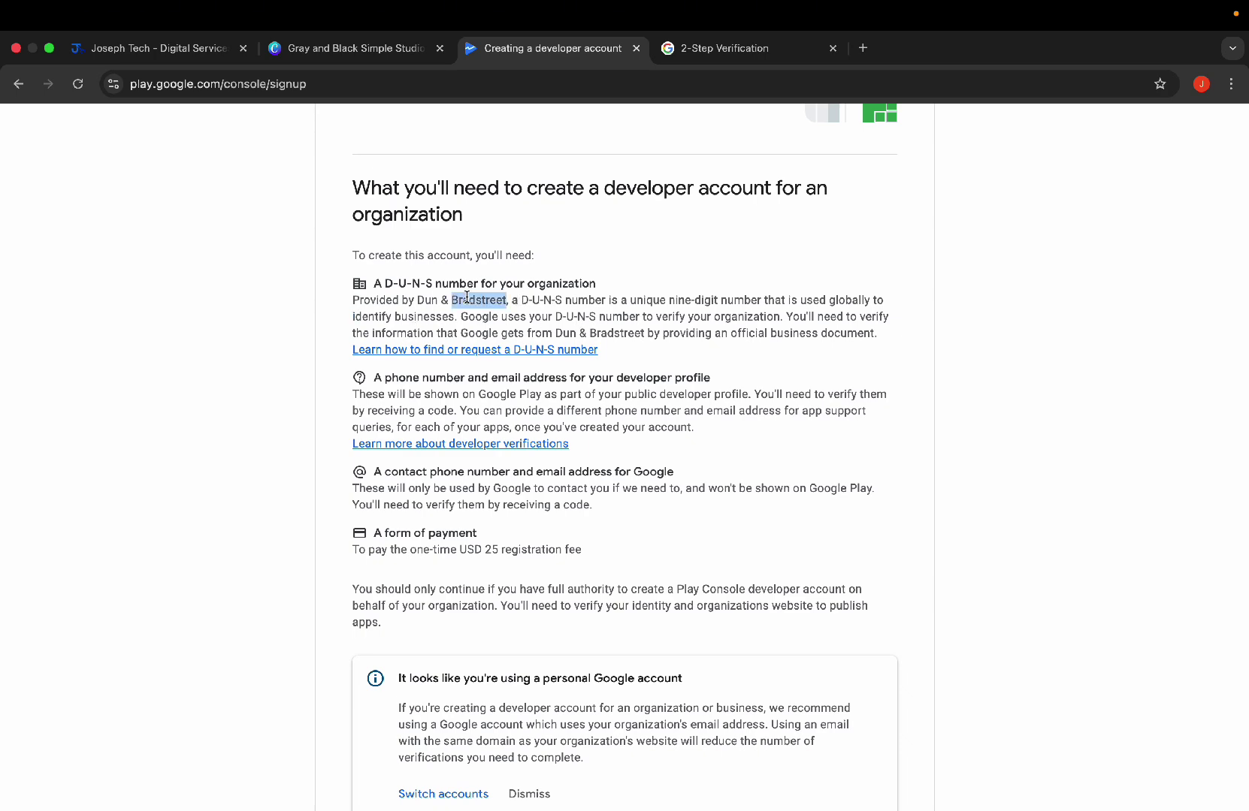
scroll(755, 393, "down", 2)
scroll(756, 393, "down", 2)
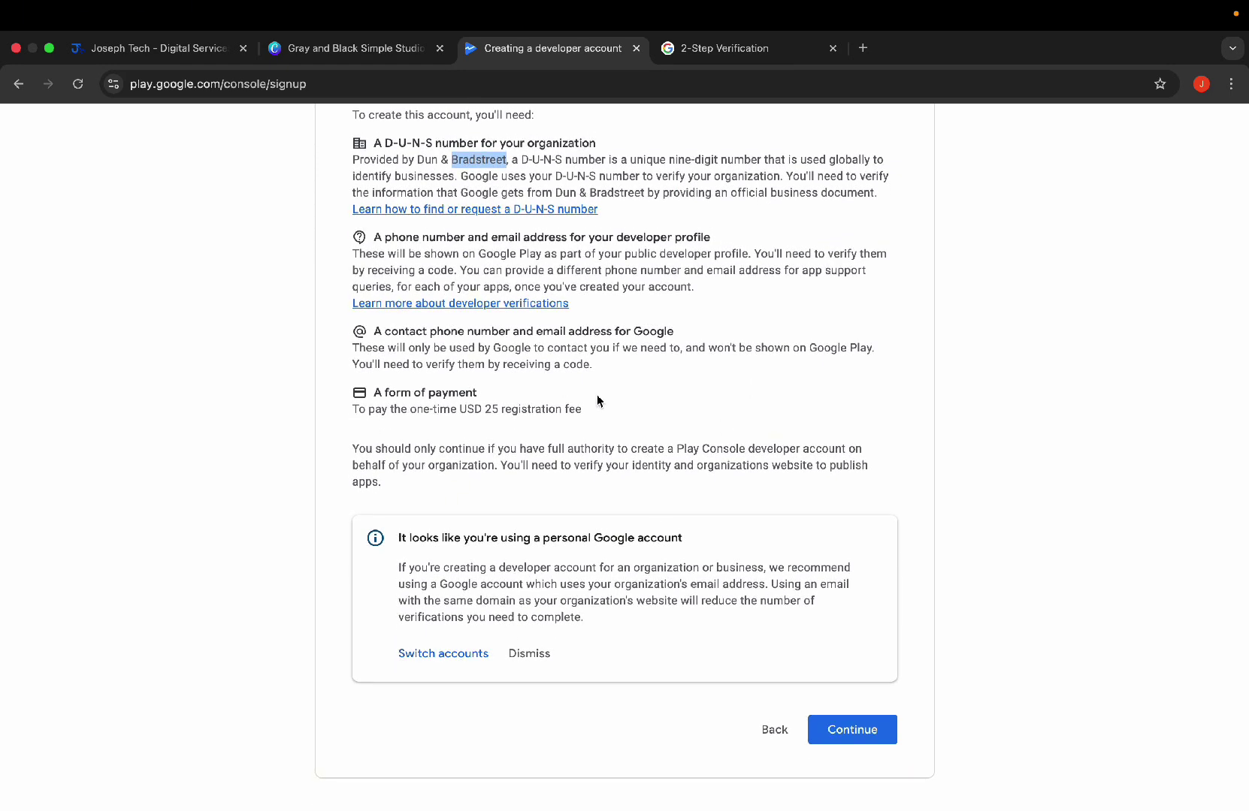
left_click(854, 728)
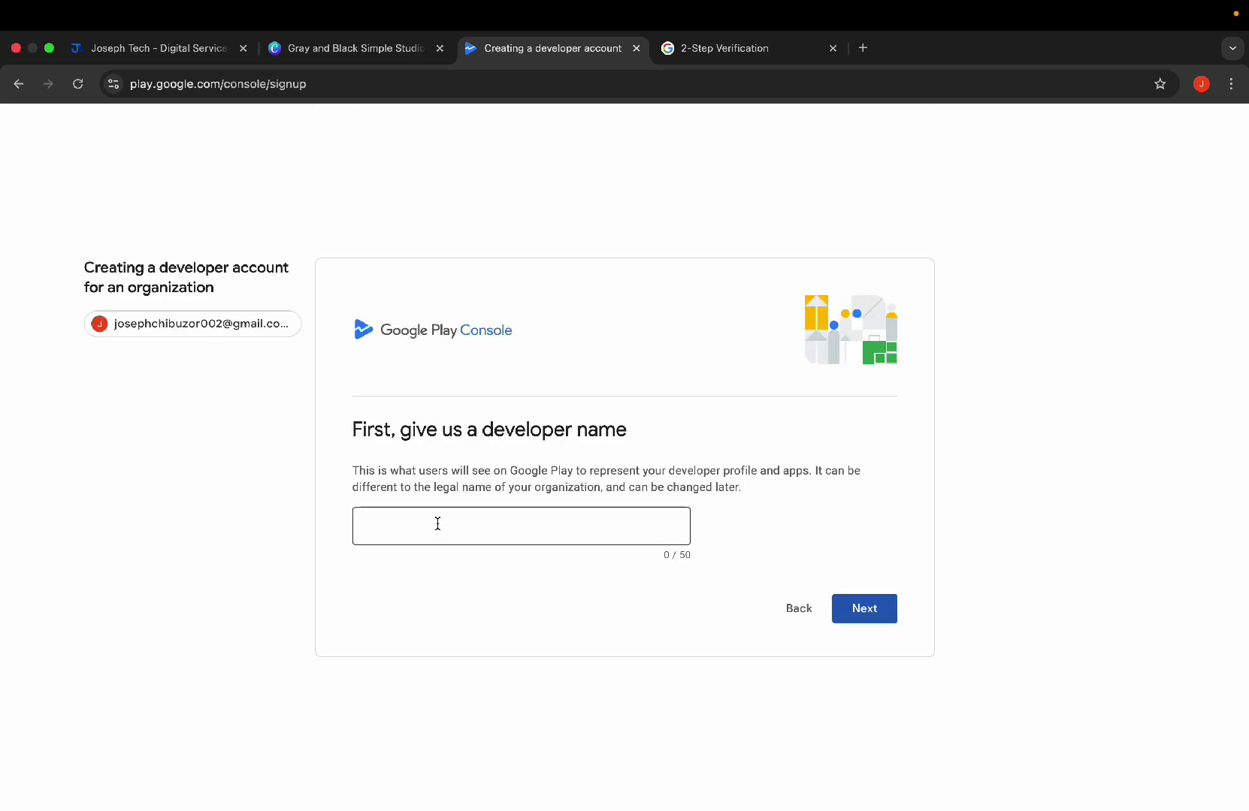
Step: Enter a developer name, appending 'hhh' after the first choice is reported as taken
left_click(437, 525)
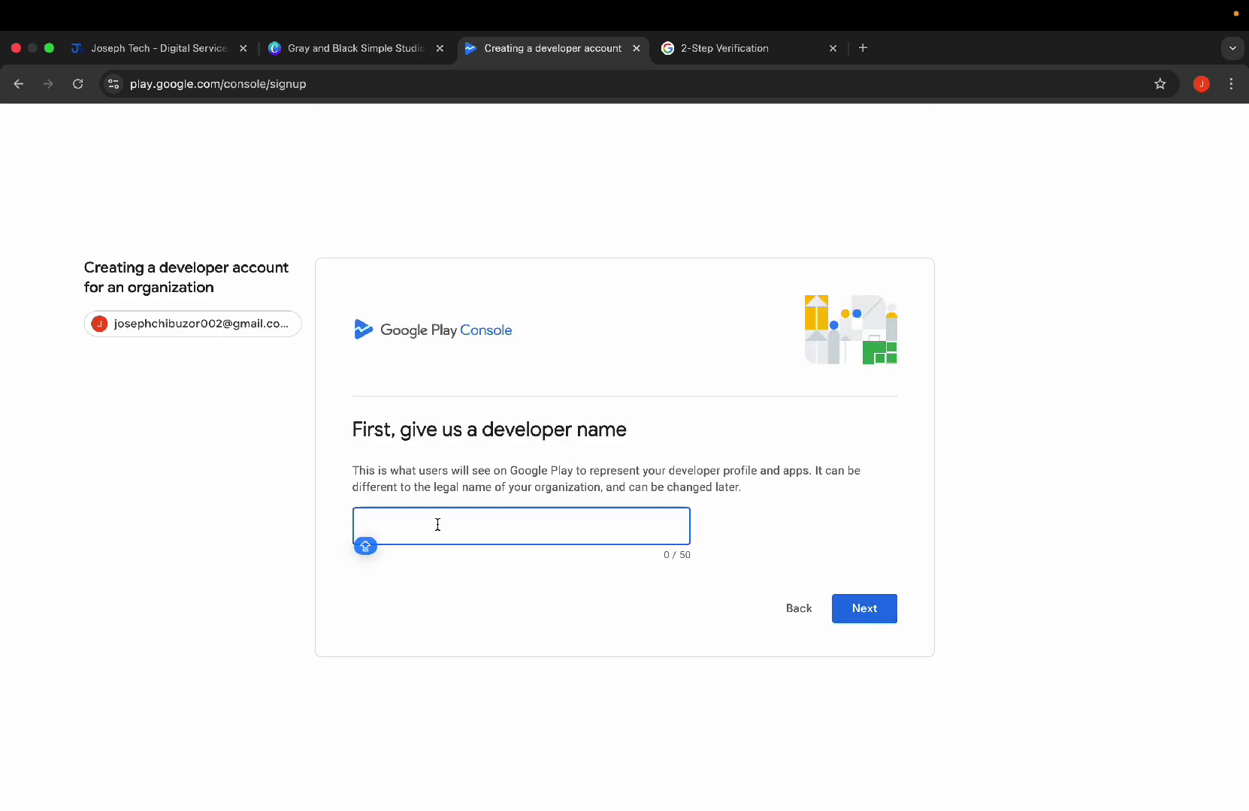
type("Joseph")
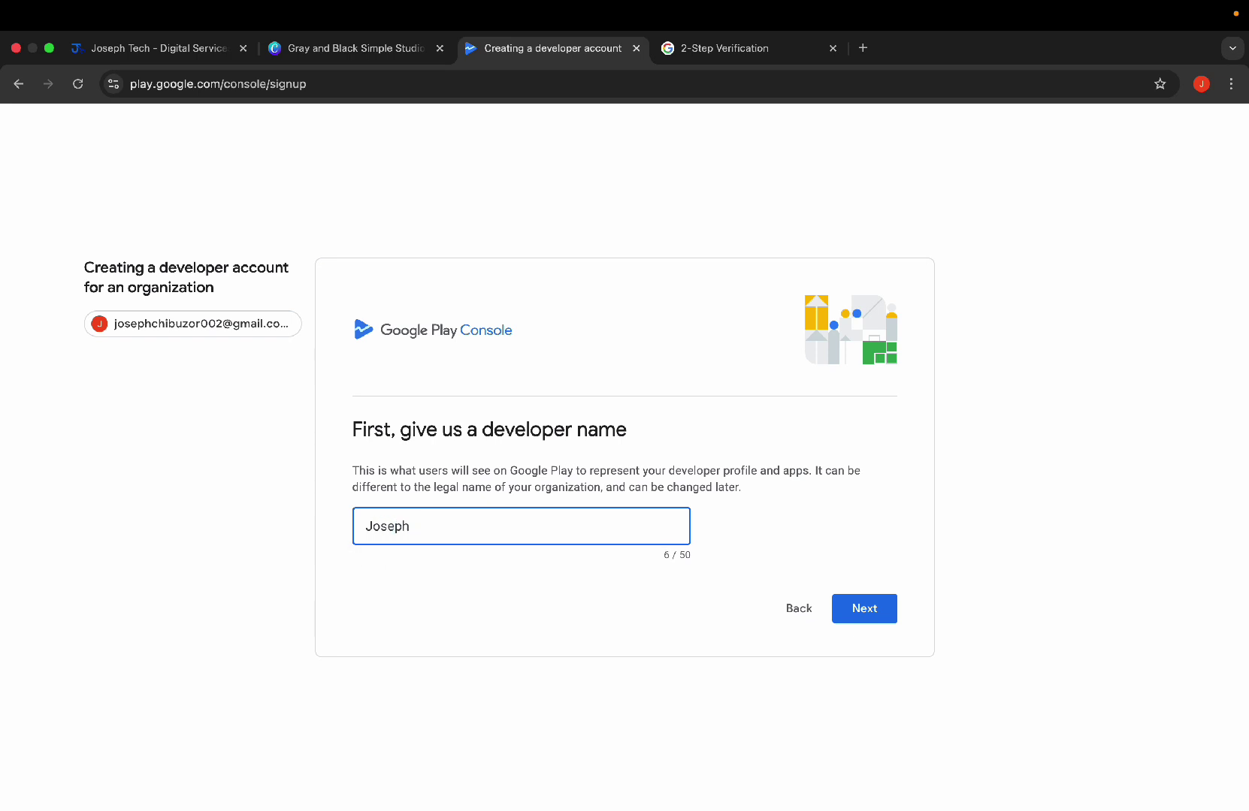
type(" tech")
left_click(876, 611)
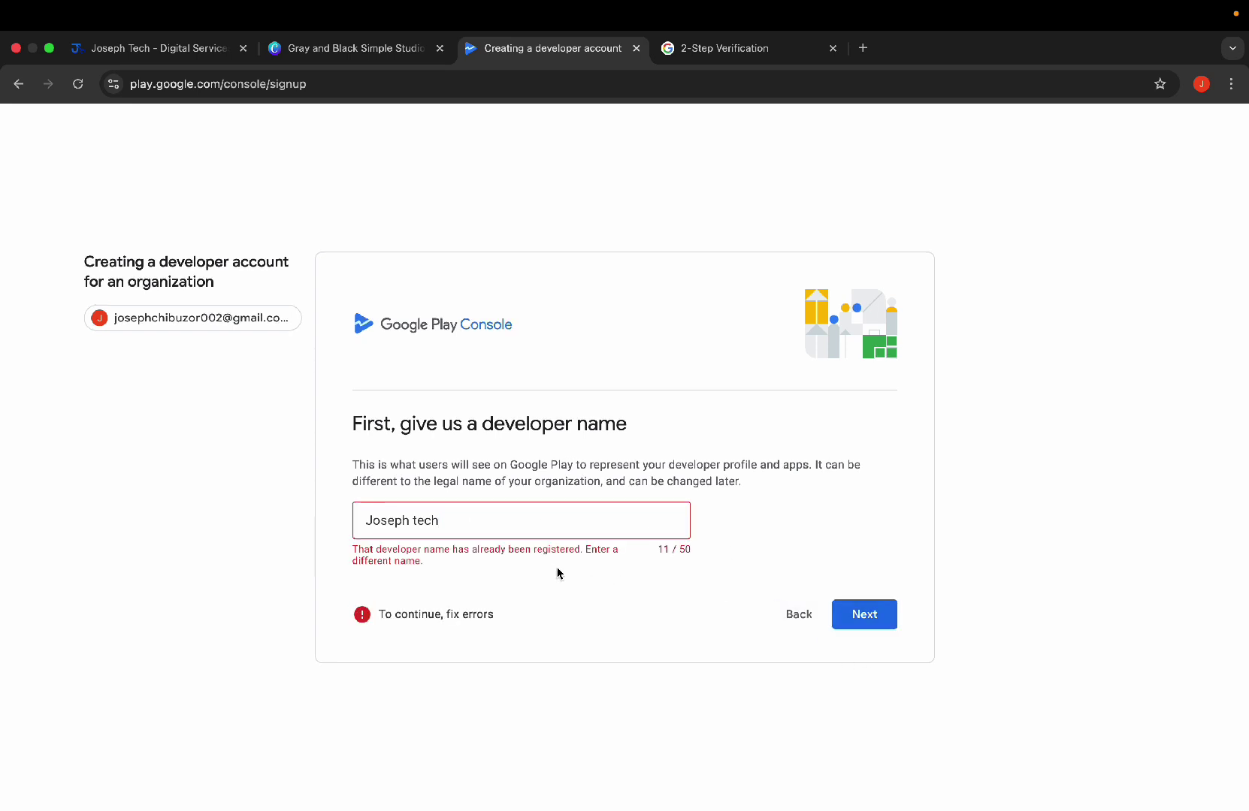
left_click(468, 513)
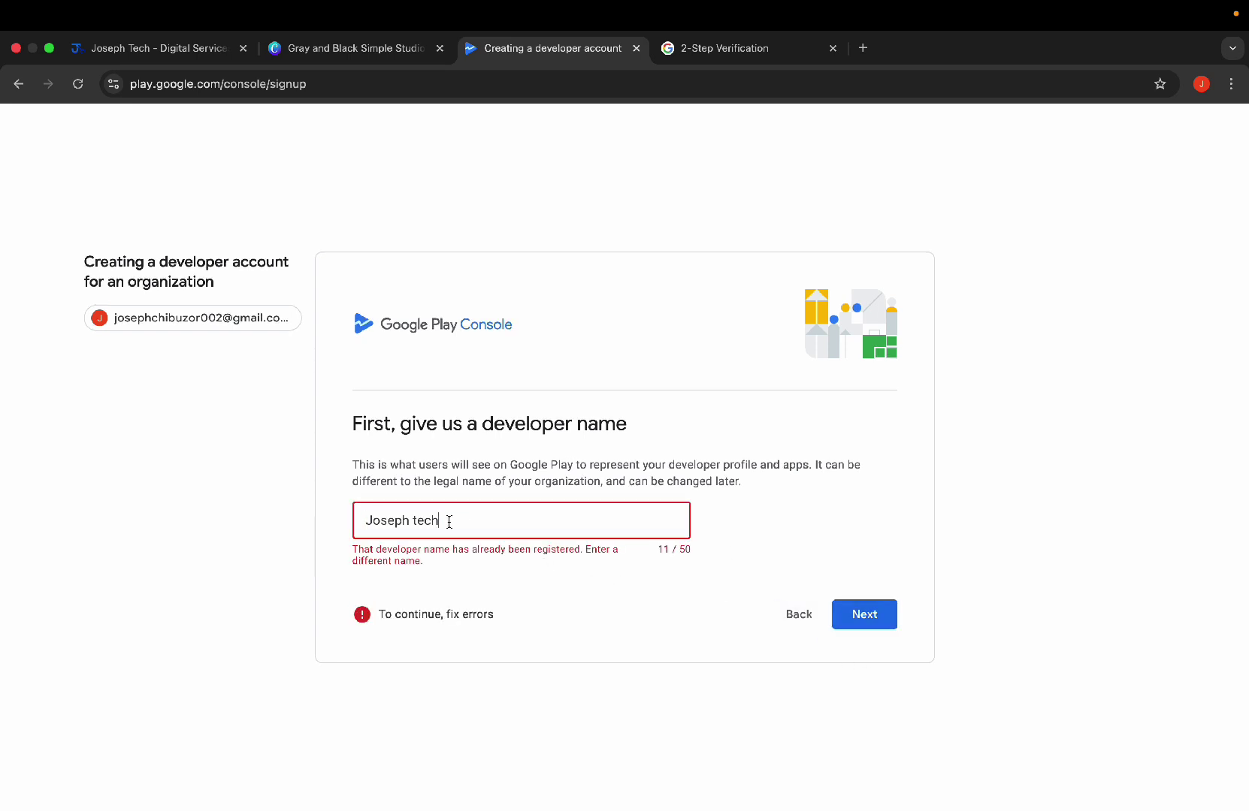
type("hhh")
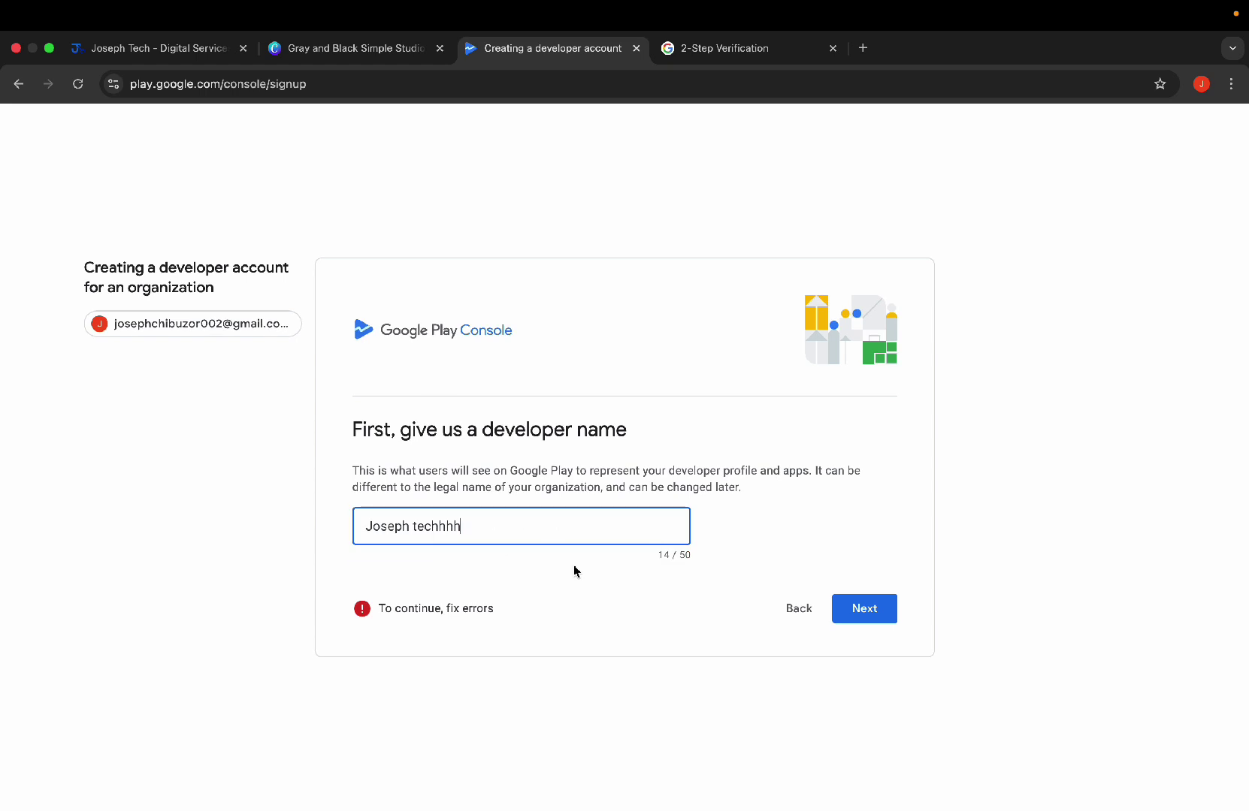
left_click(863, 614)
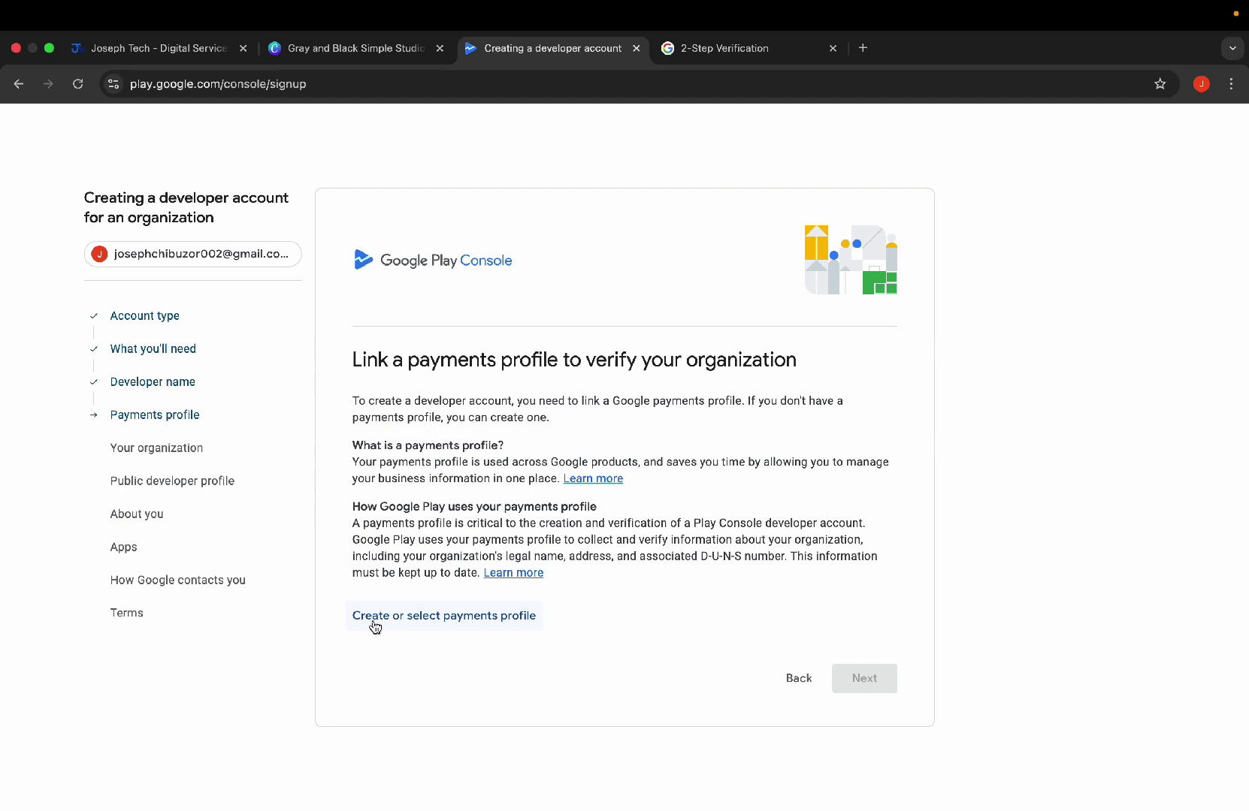
Step: Create a new payments profile by looking up the organization's D-U-N-S number and confirming its business details
left_click(468, 616)
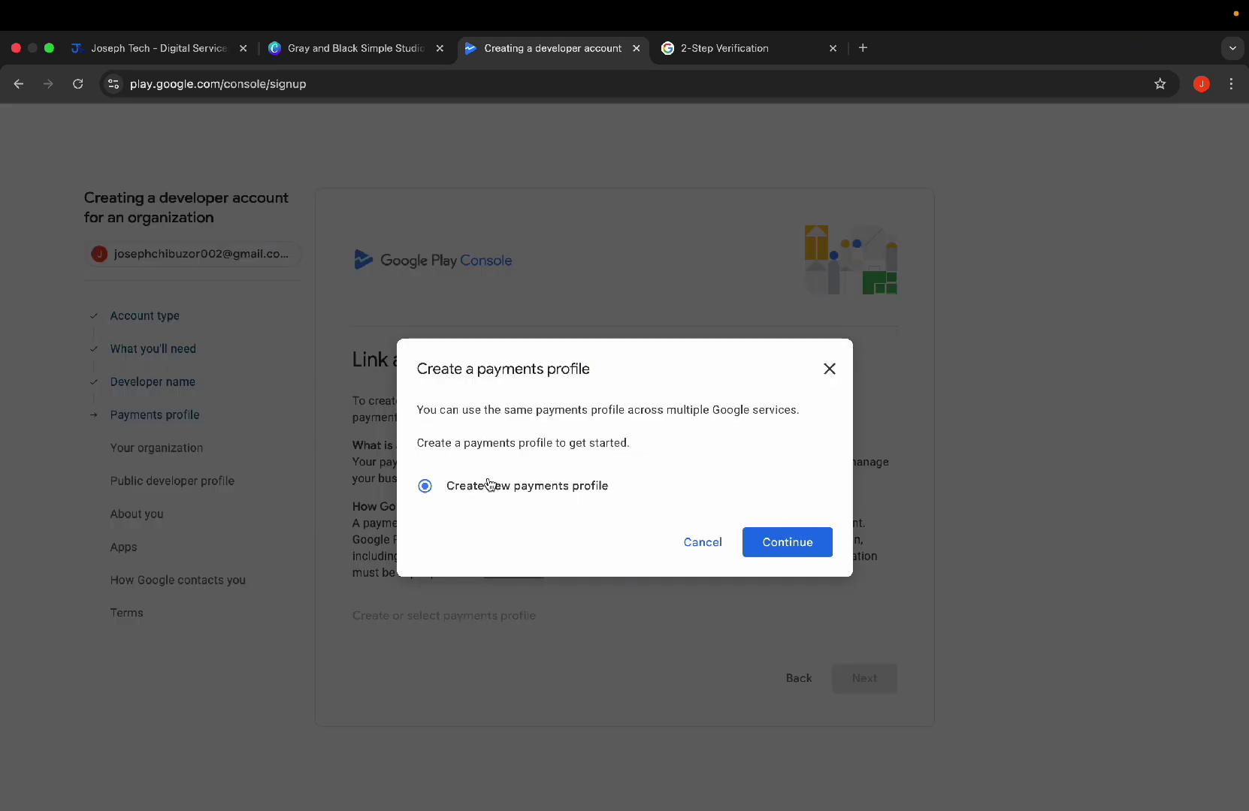
left_click(797, 545)
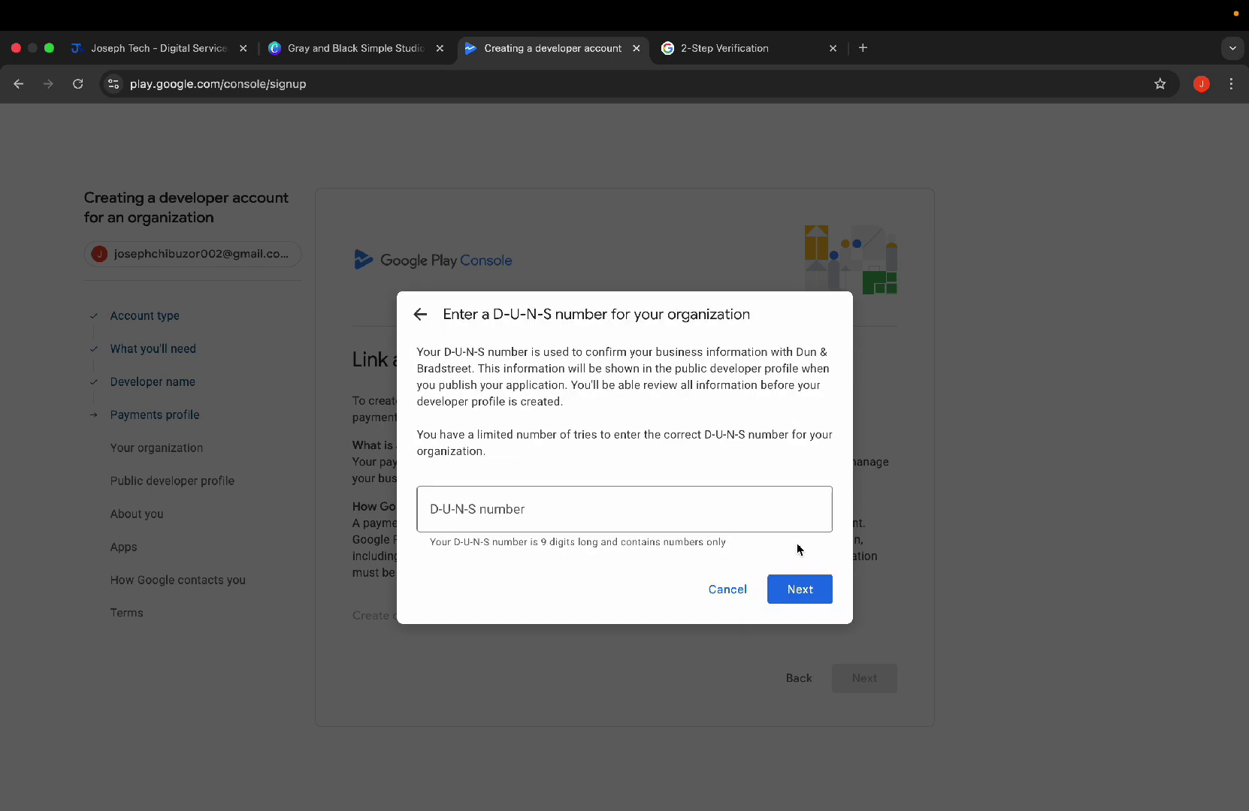
left_click(487, 514)
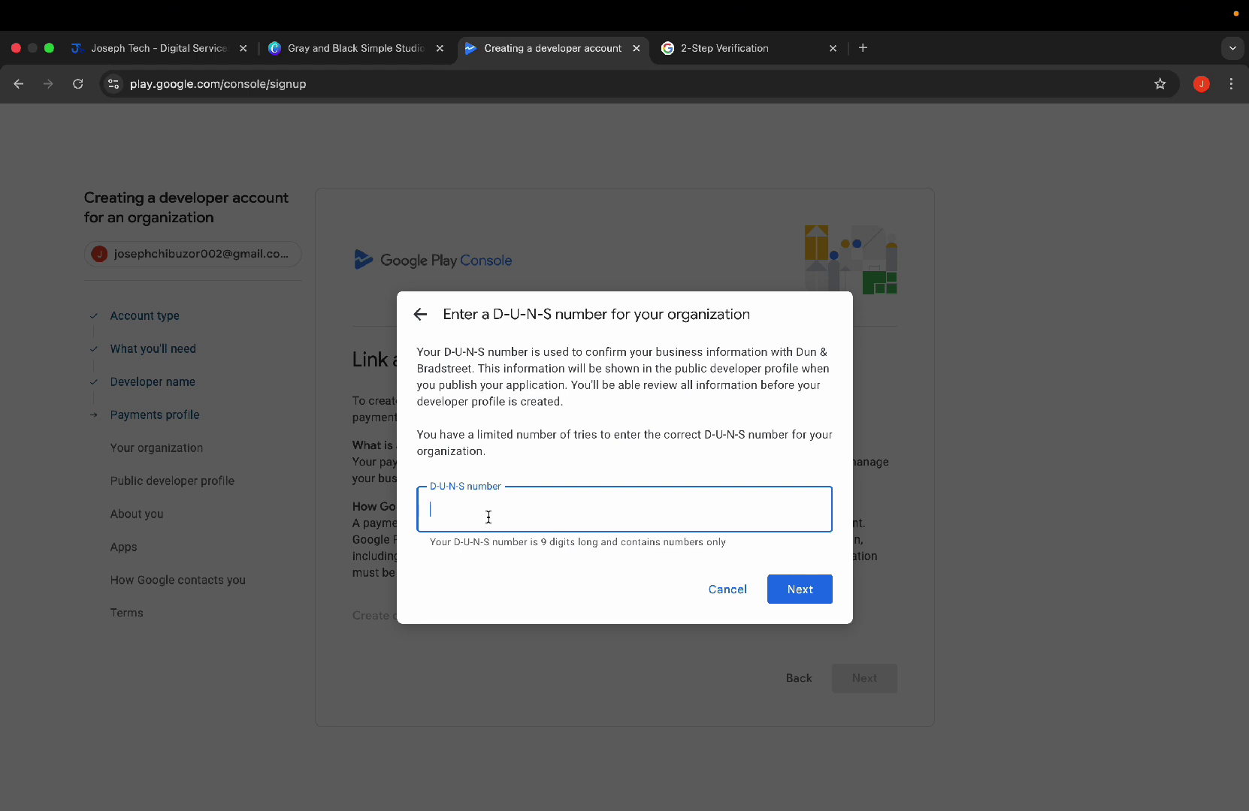
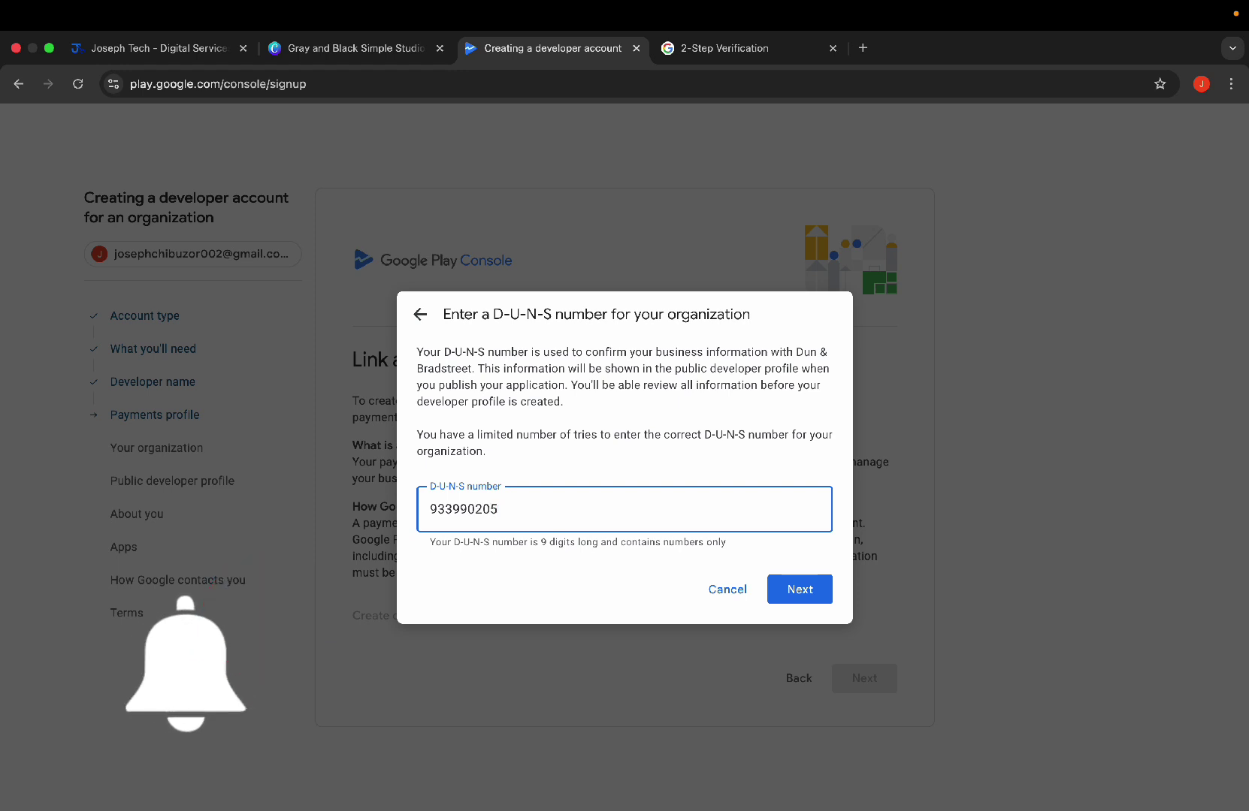
left_click(523, 585)
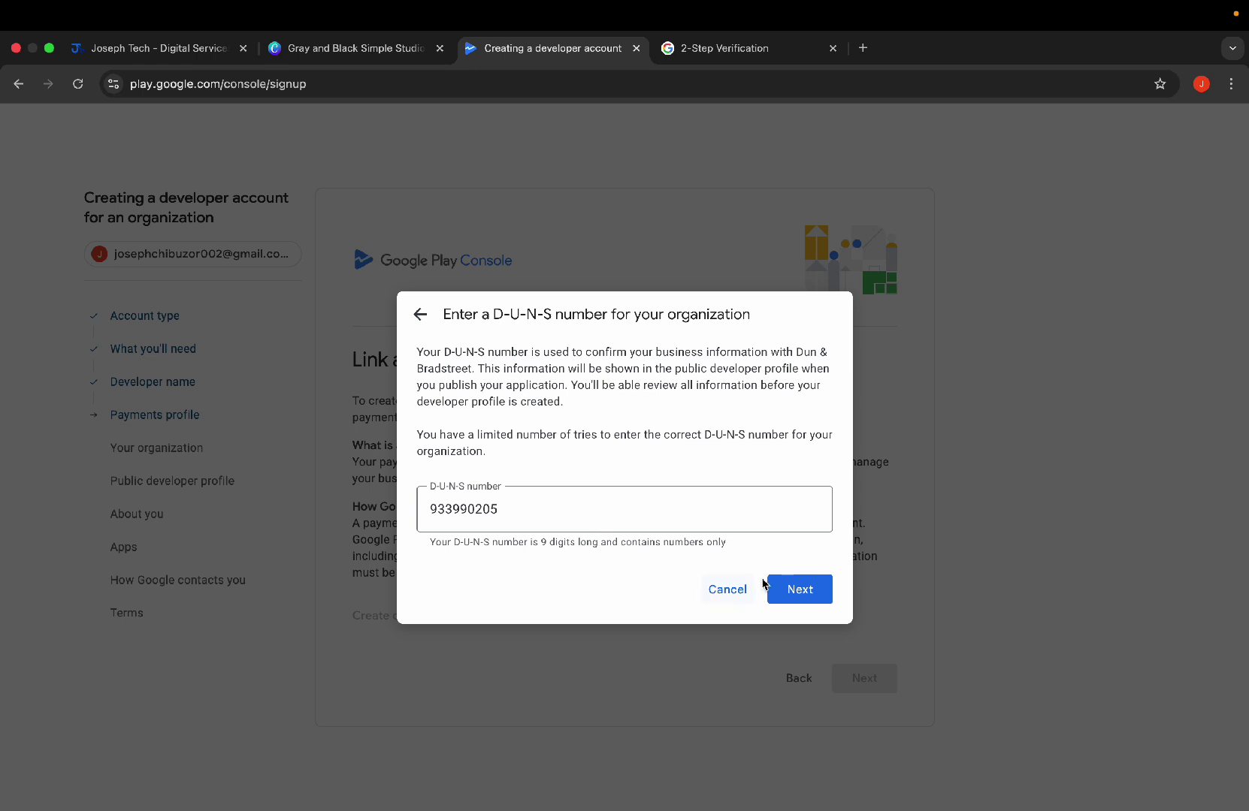
left_click(801, 590)
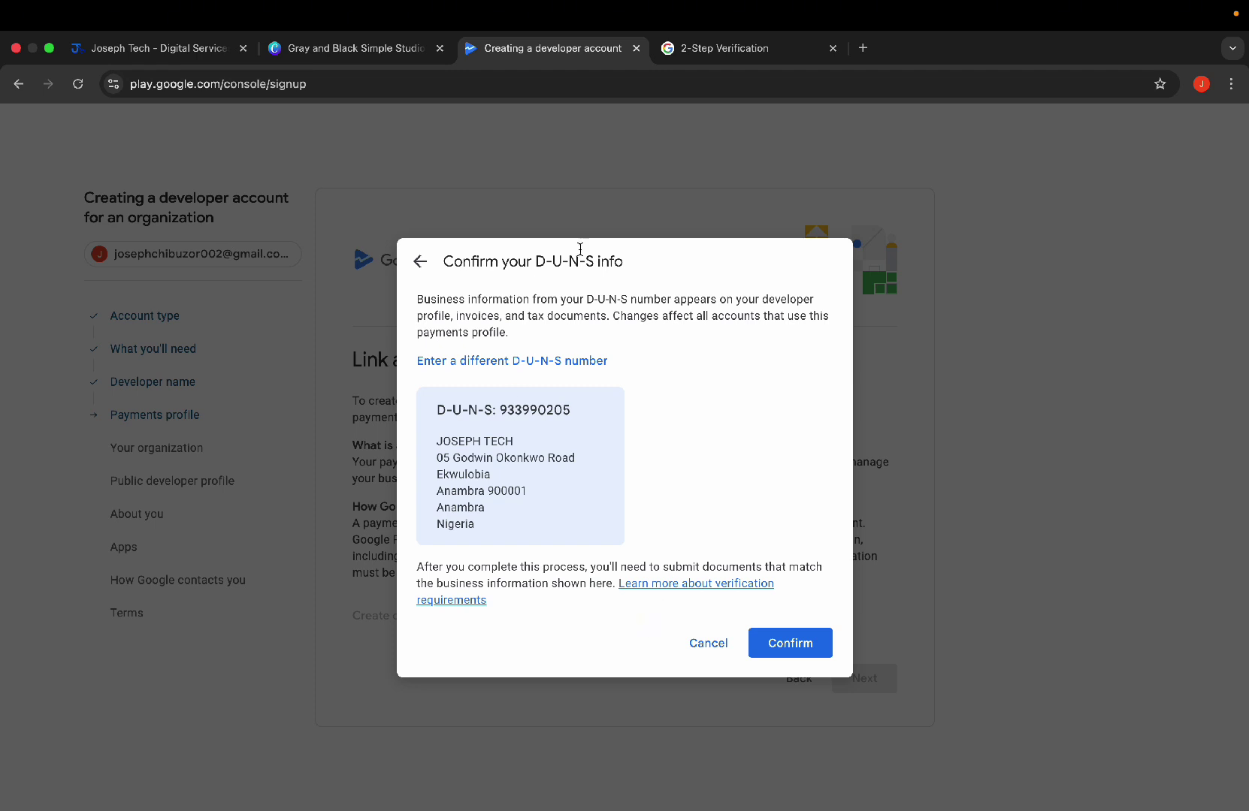
triple_click(449, 441)
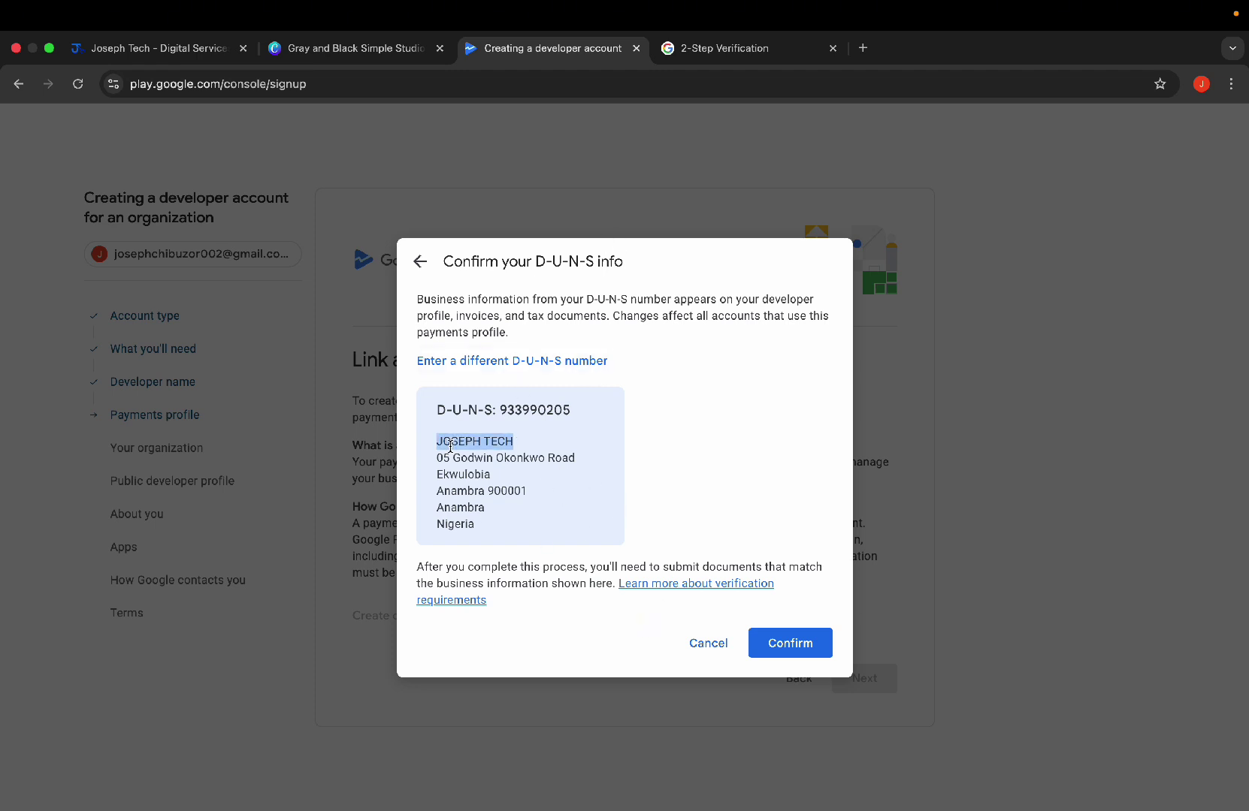
left_click(782, 647)
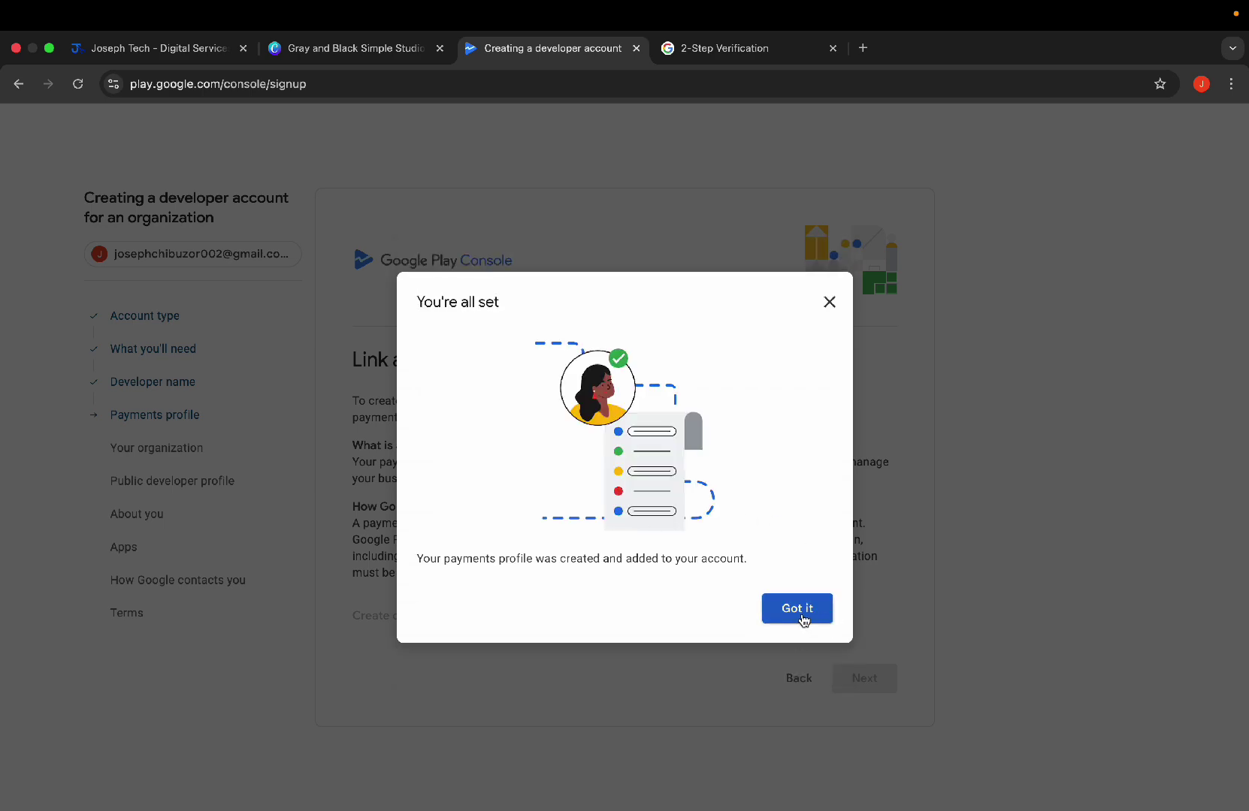
Step: Acknowledge the created payments profile and continue to the Your organization step
left_click(801, 615)
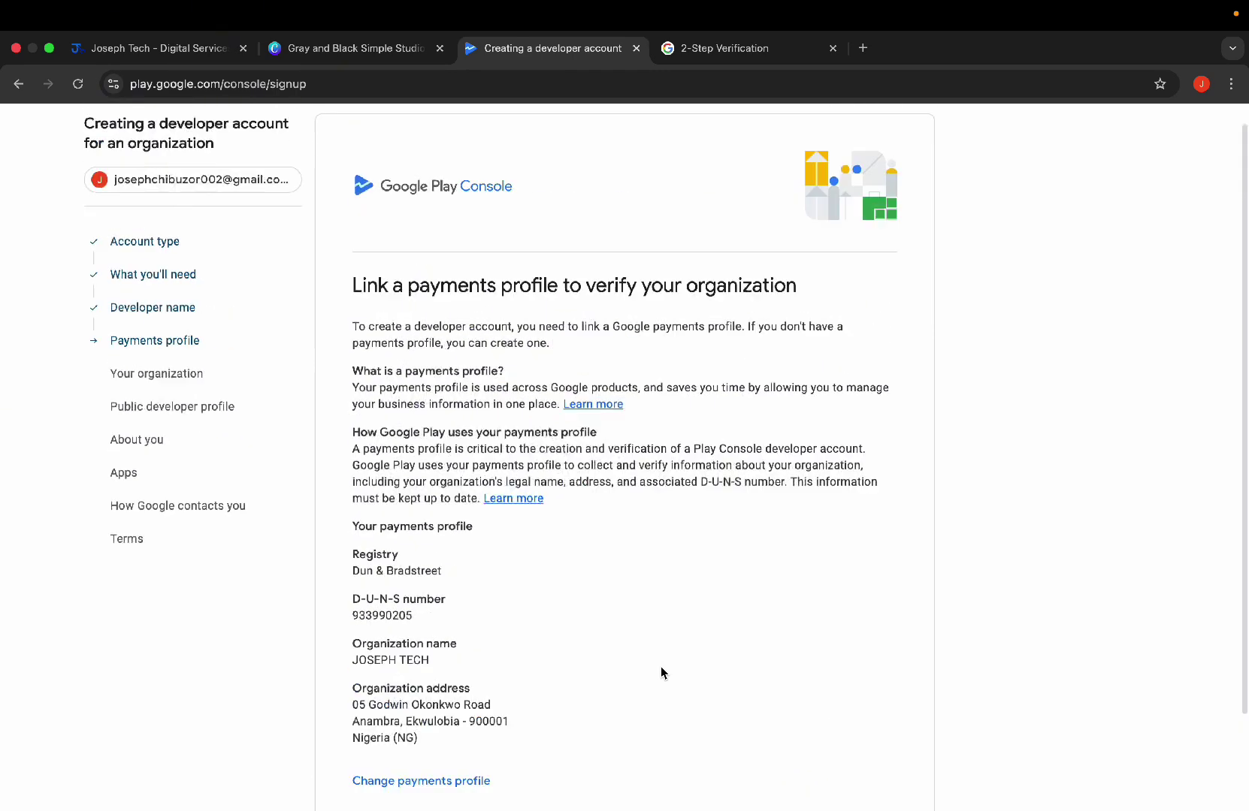
left_click(878, 746)
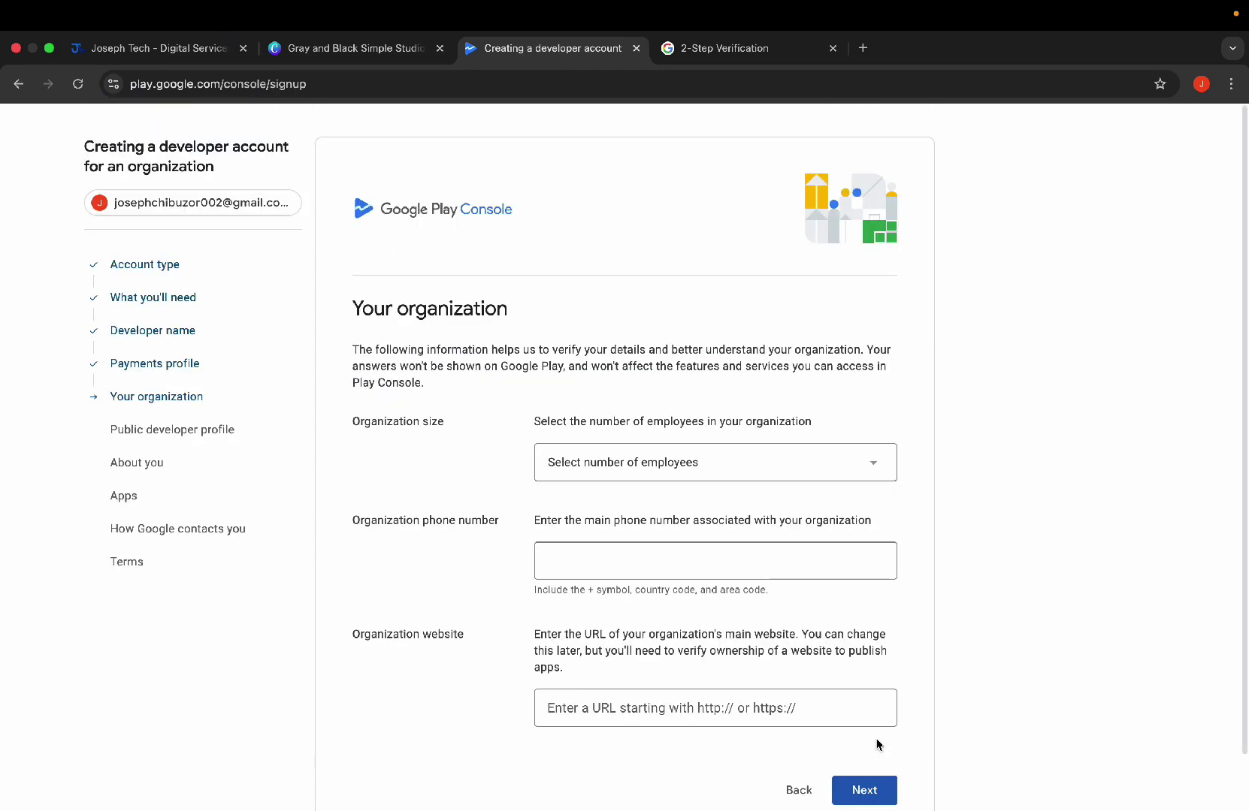
Step: Set organization size to 1 - 10, enter the organization's phone number, and leave the website blank
left_click(640, 466)
left_click(581, 468)
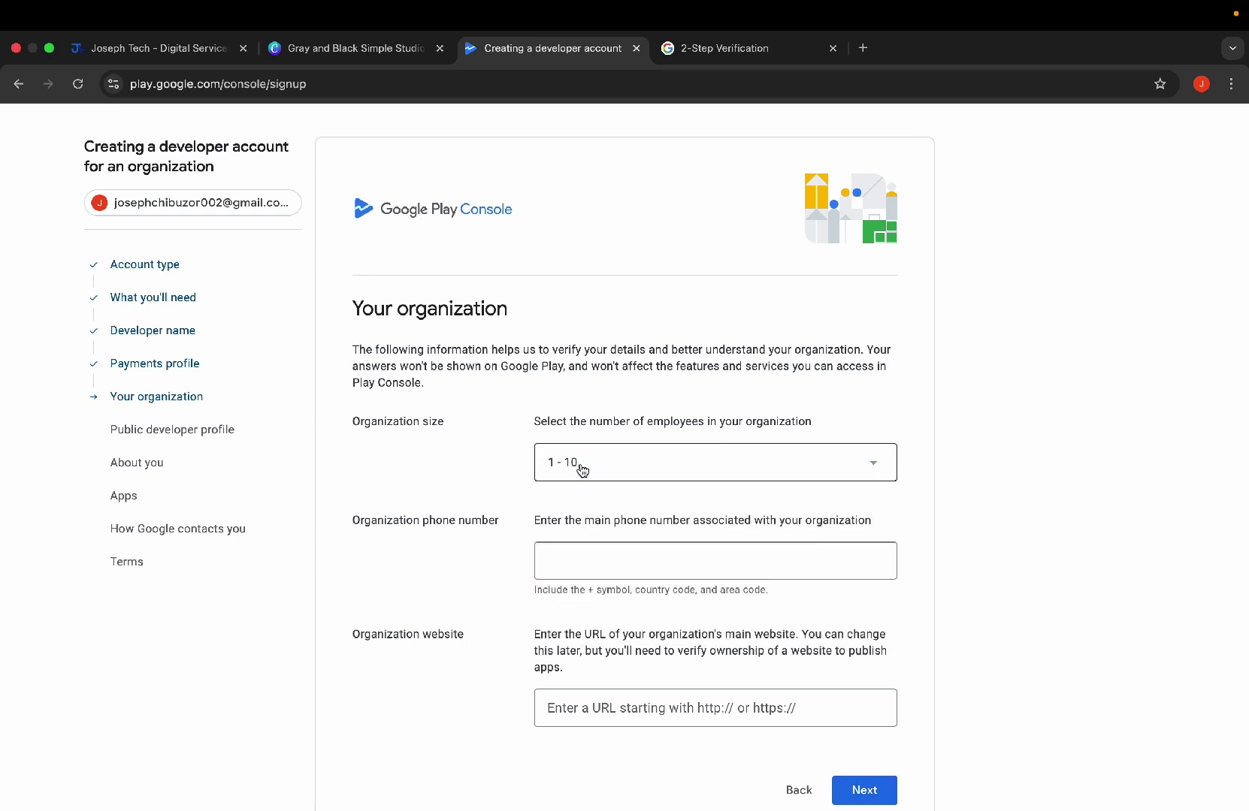
left_click(582, 566)
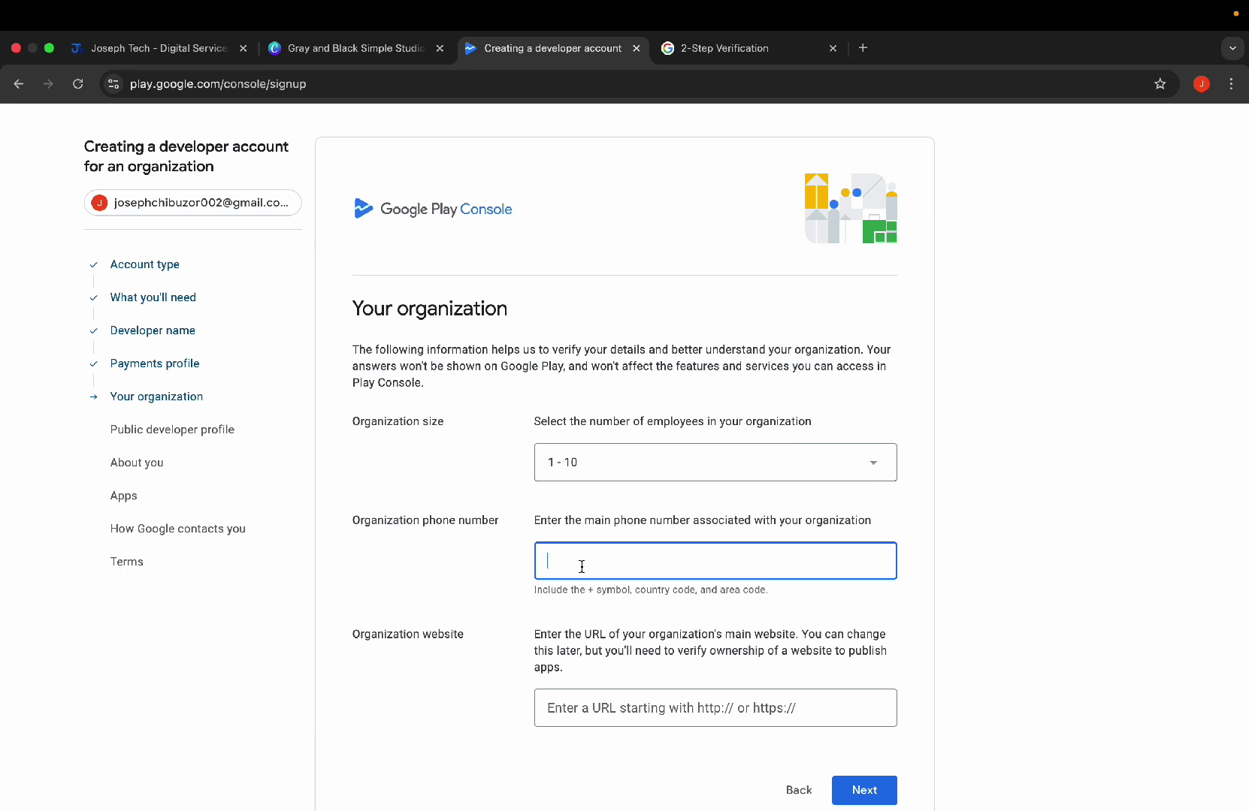
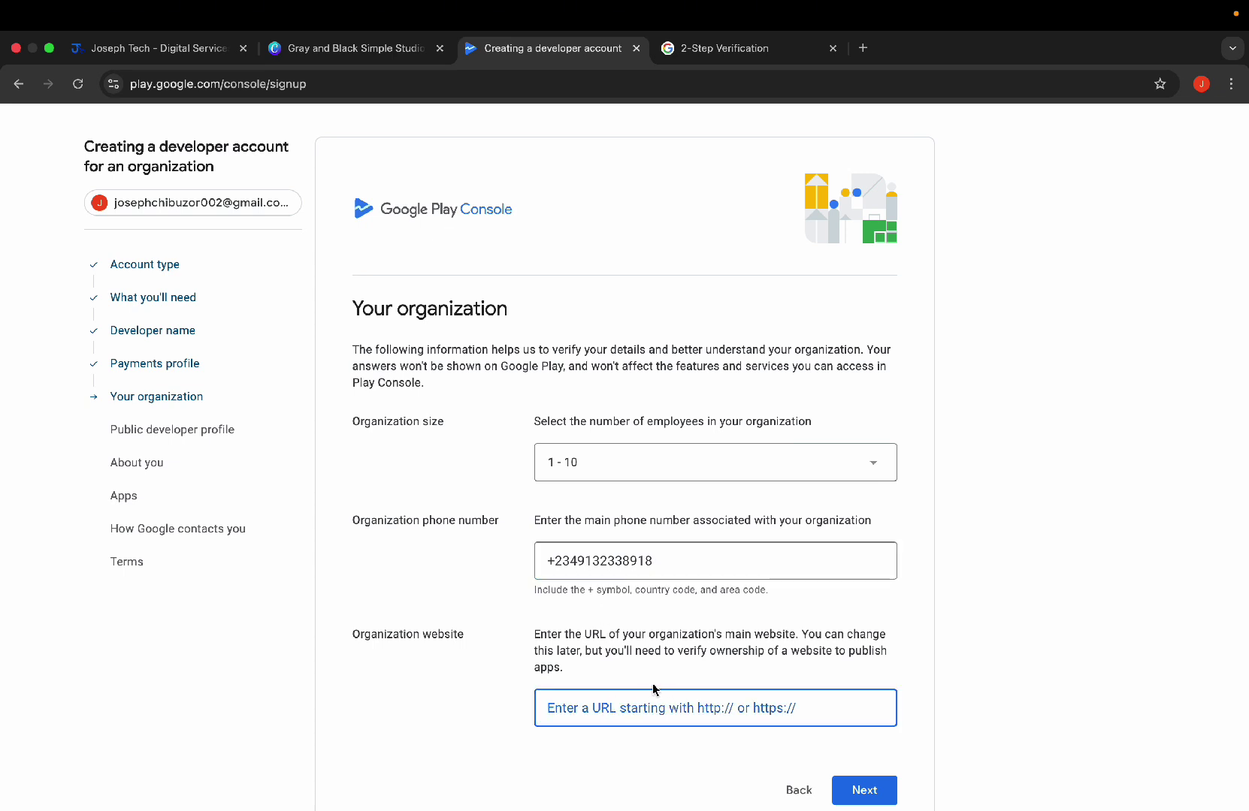
scroll(633, 691, "down", 1)
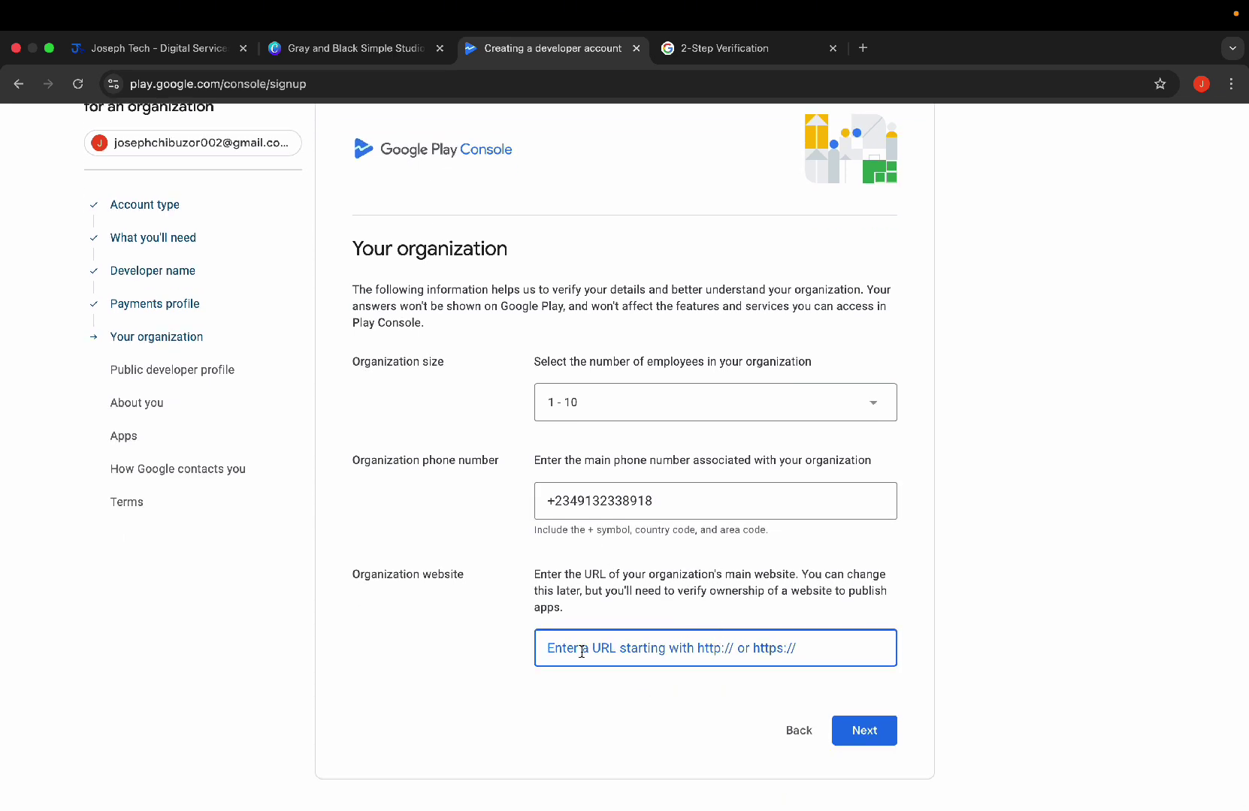
left_click(640, 696)
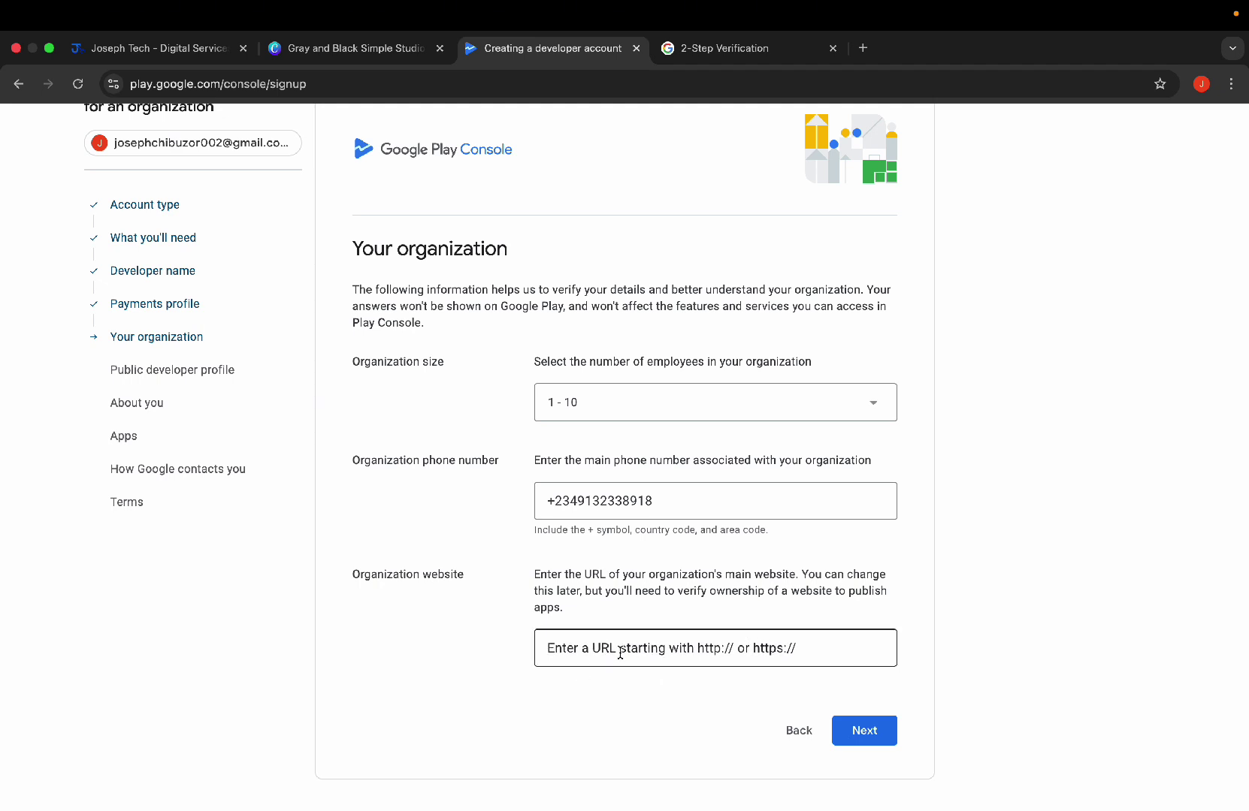
left_click(621, 653)
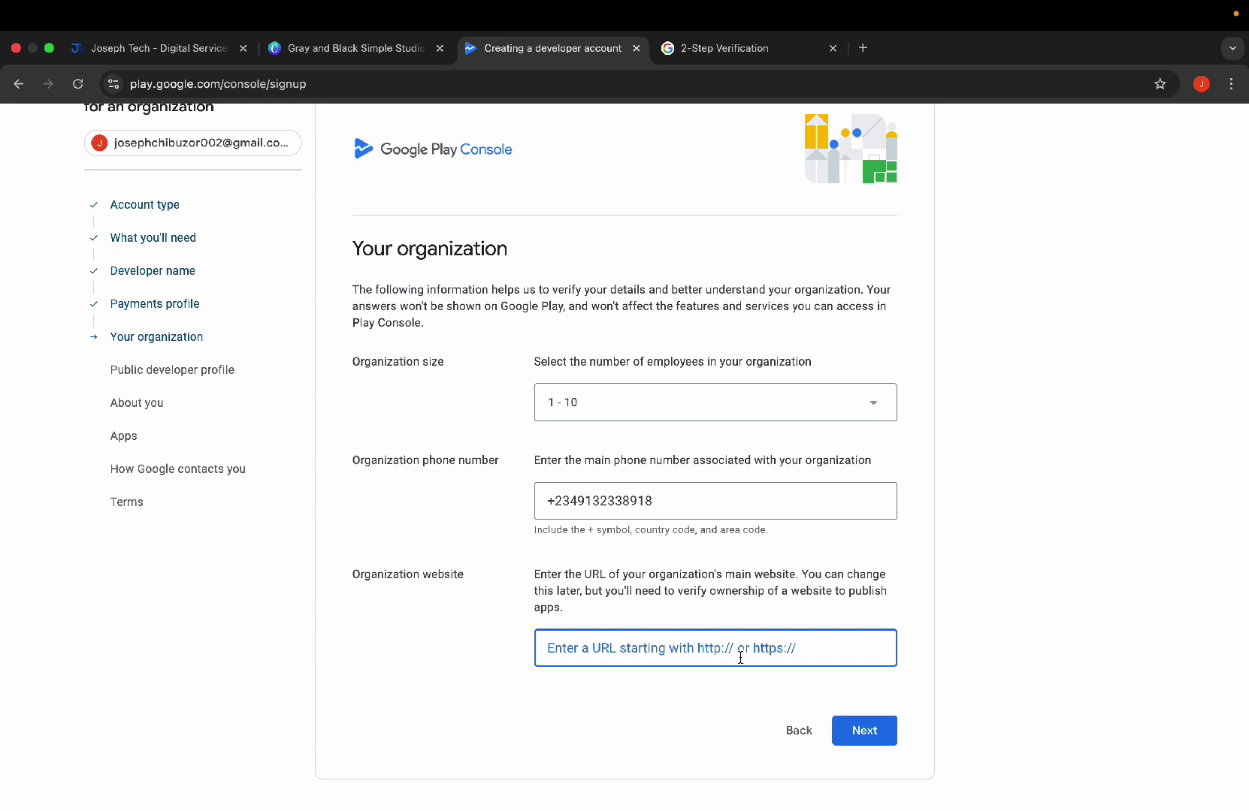
left_click(641, 718)
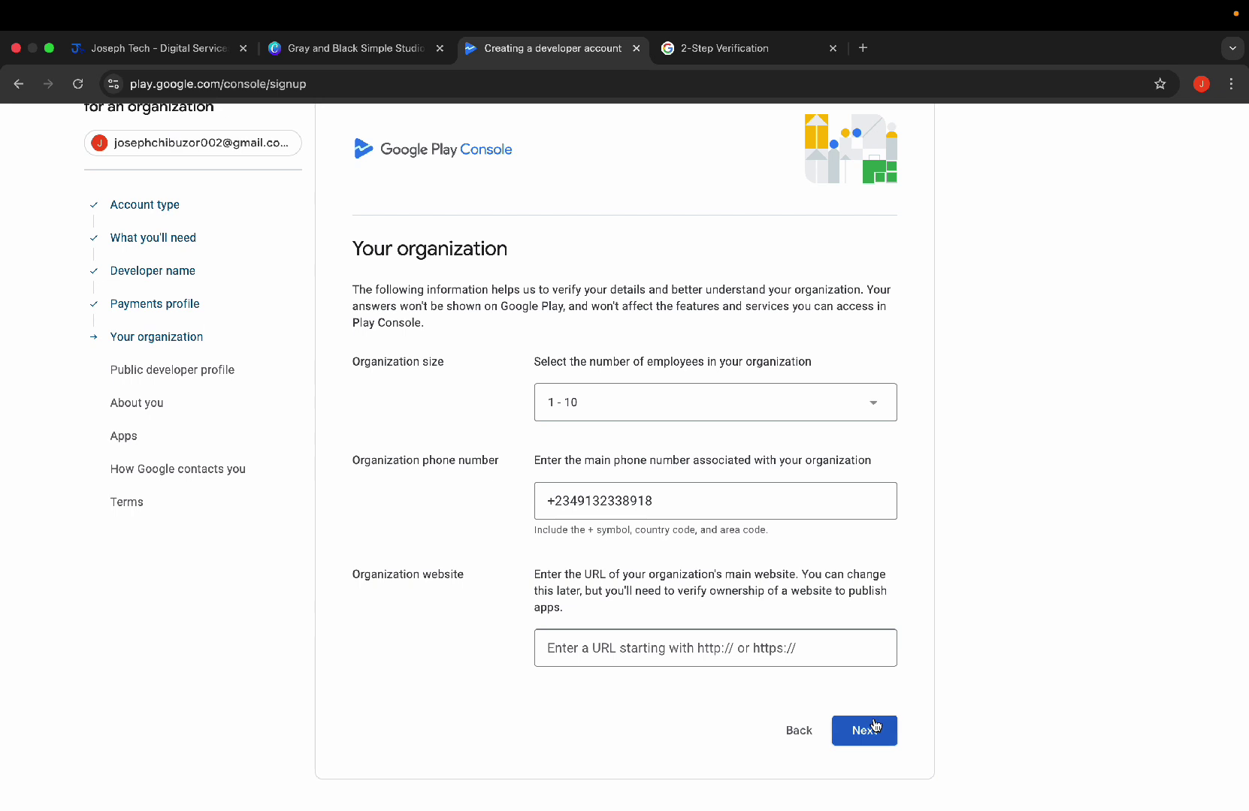
Step: Submit the organization details and enter the developer phone number
left_click(854, 744)
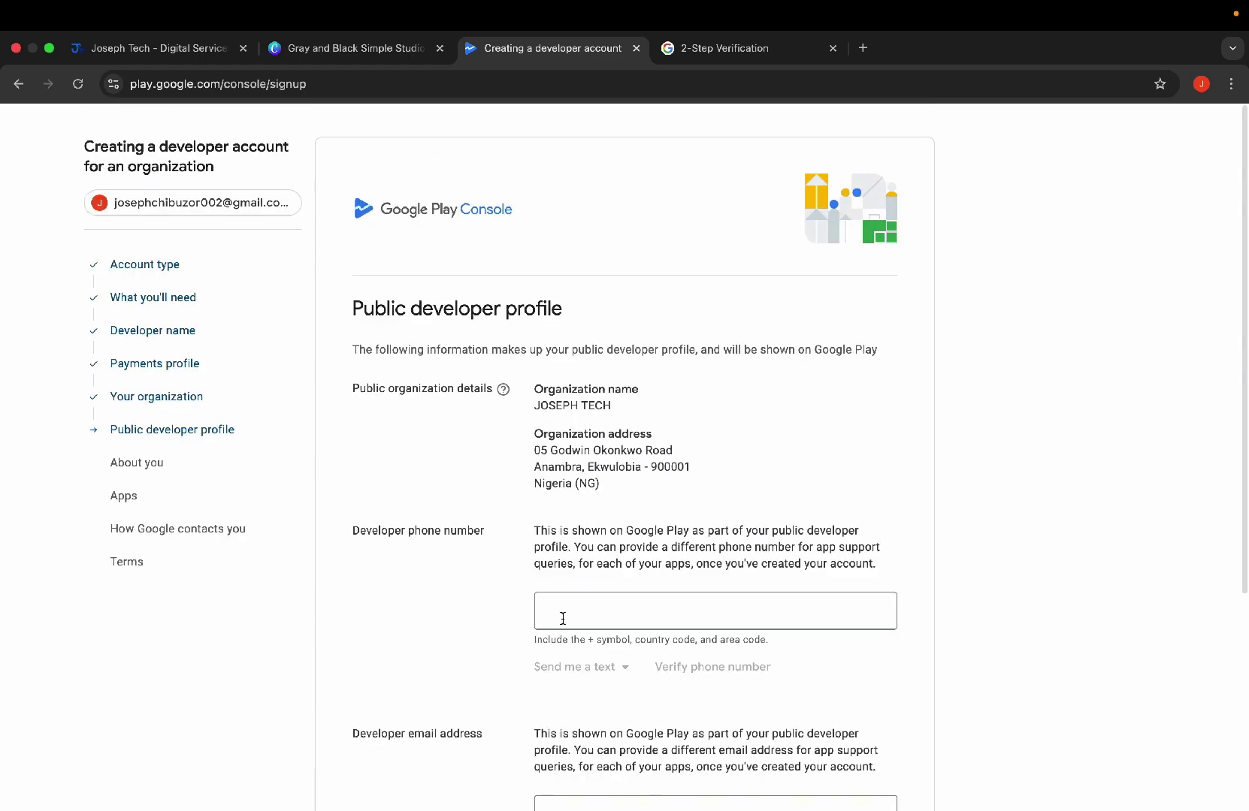
left_click(580, 614)
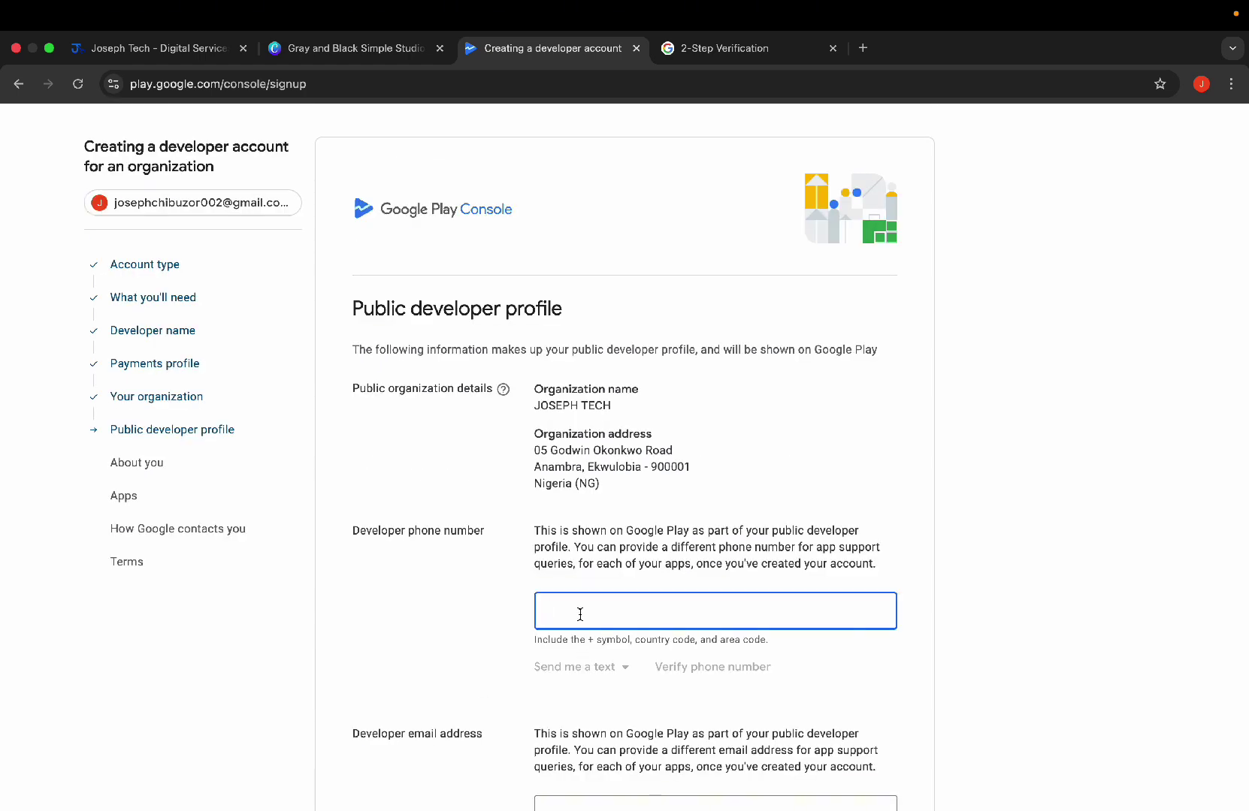
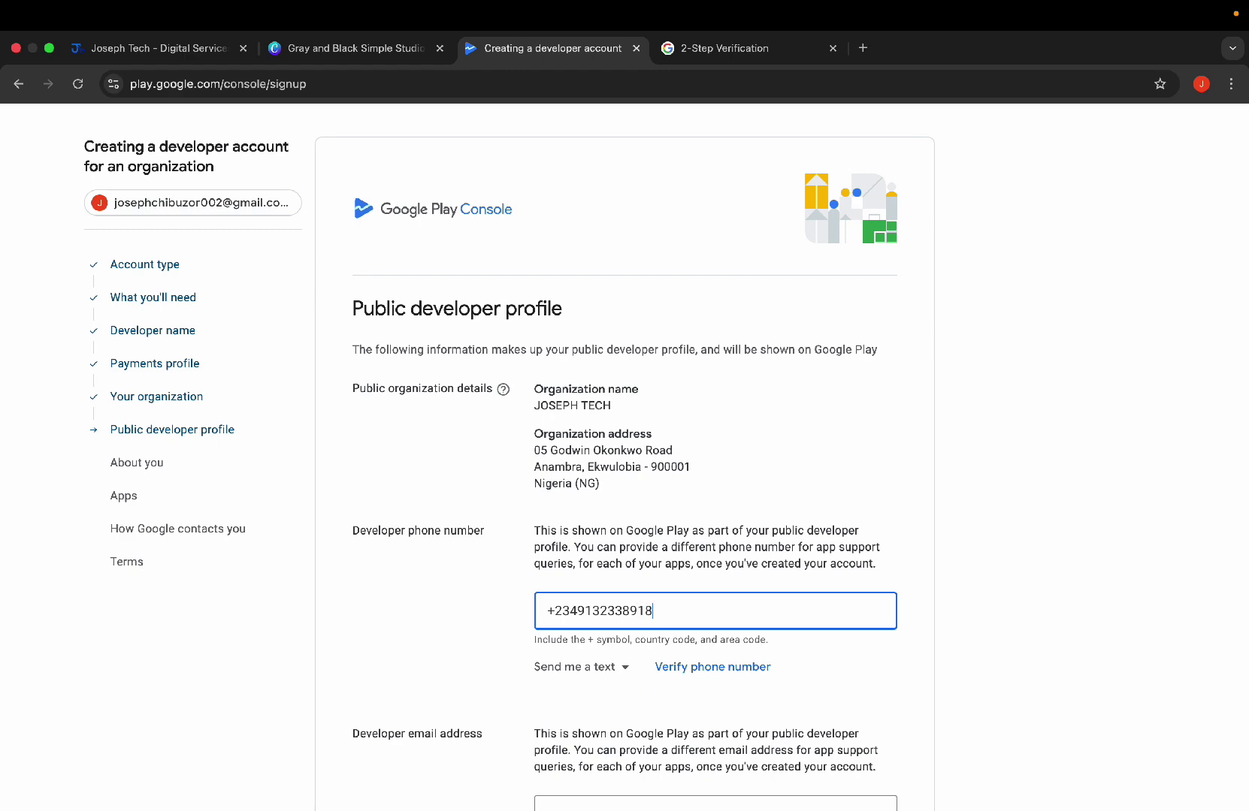
scroll(707, 470, "down", 5)
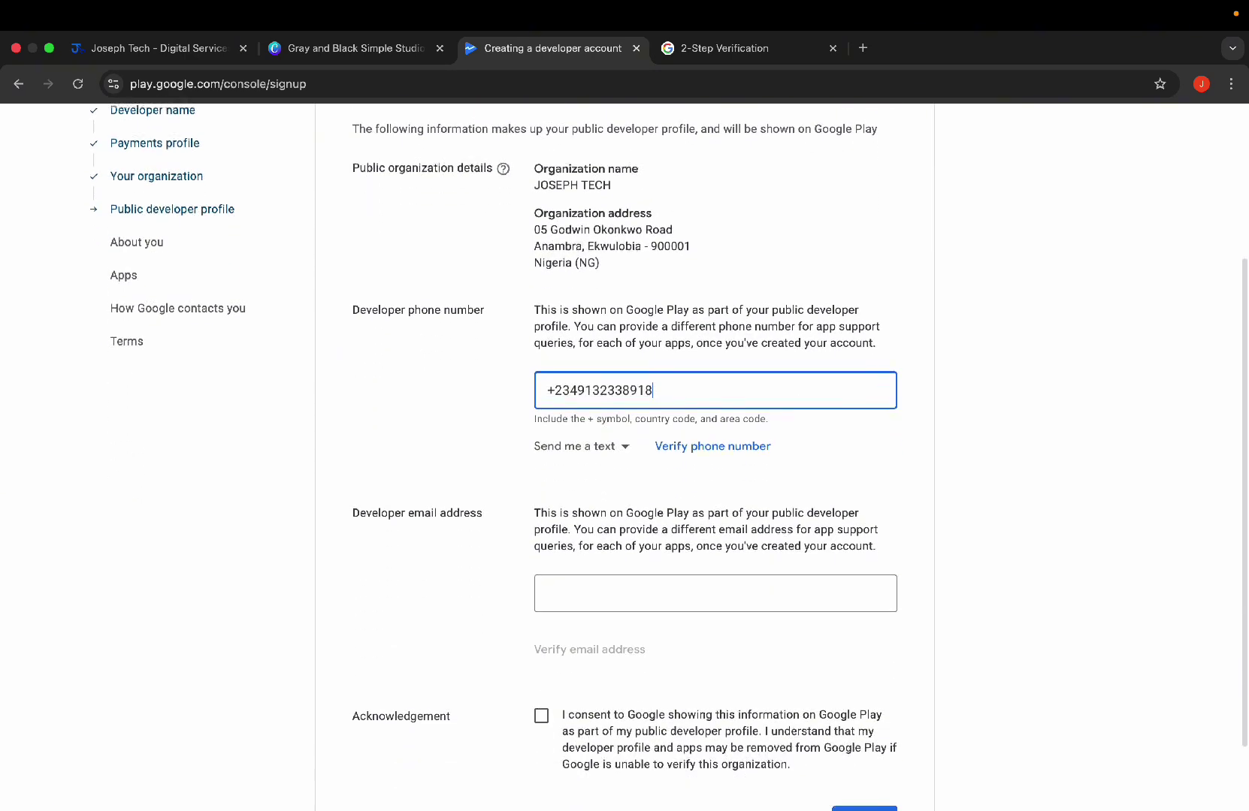
Step: Verify the developer phone number with the 6-digit code texted to it
left_click(726, 428)
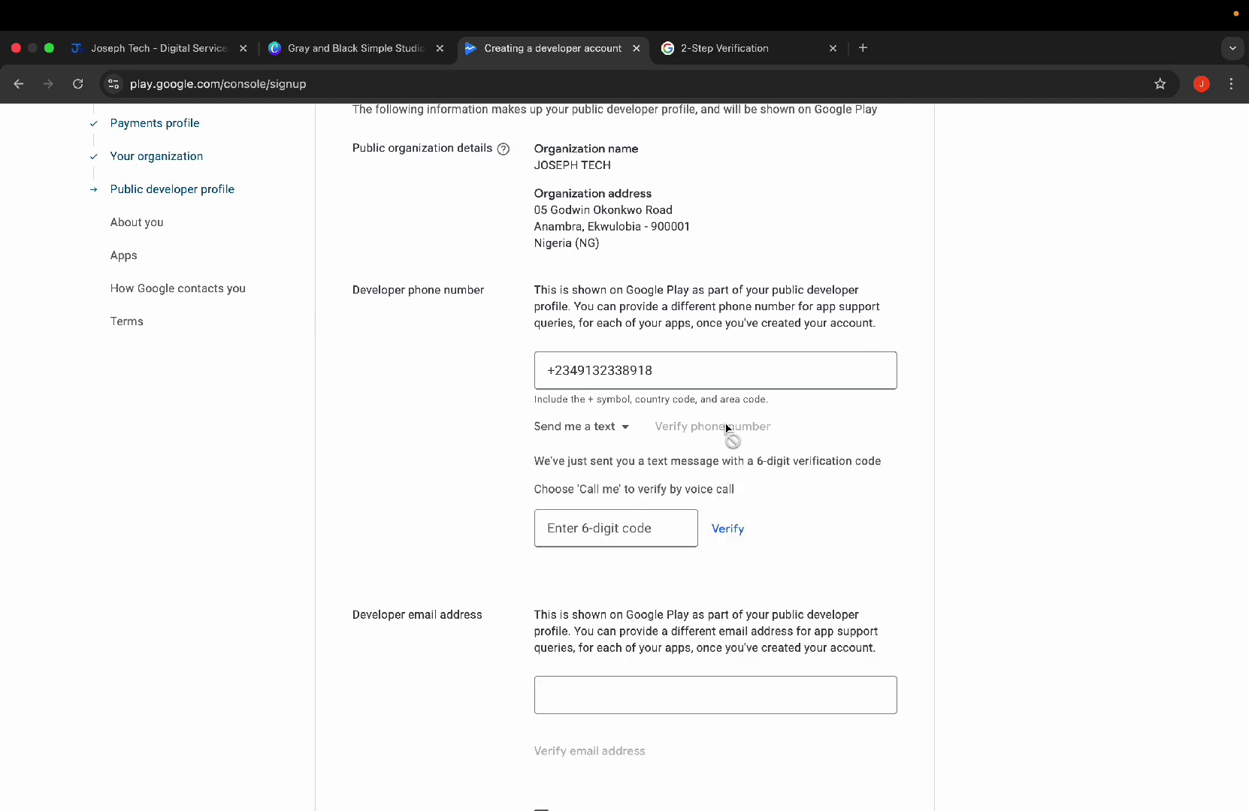
left_click(600, 533)
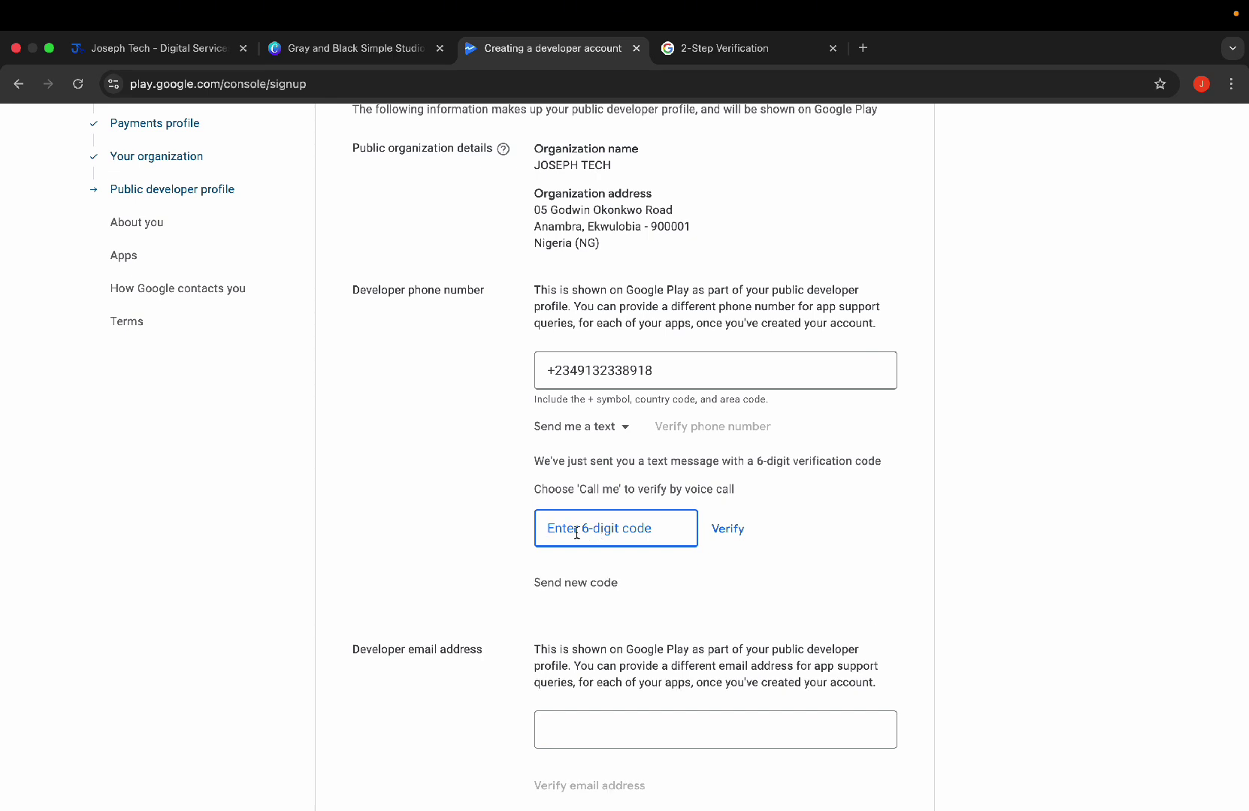
left_click(728, 533)
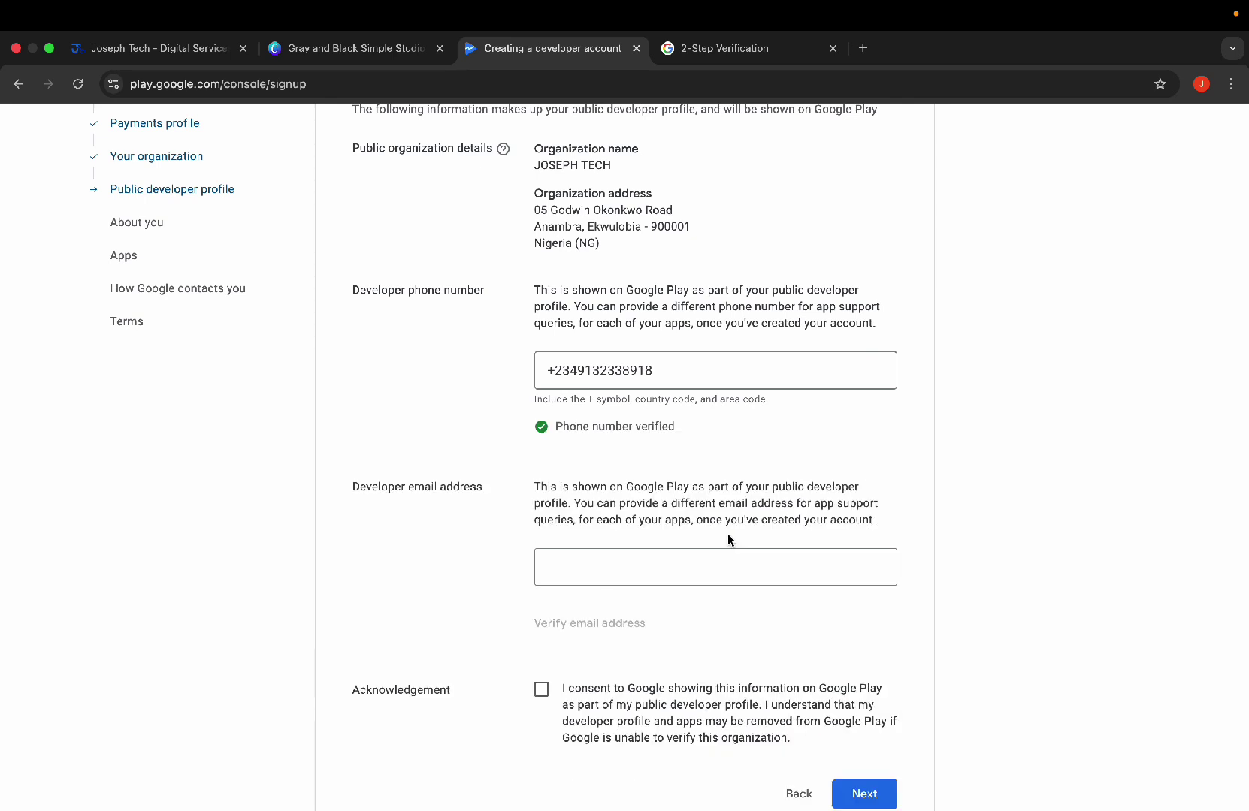
left_click(623, 559)
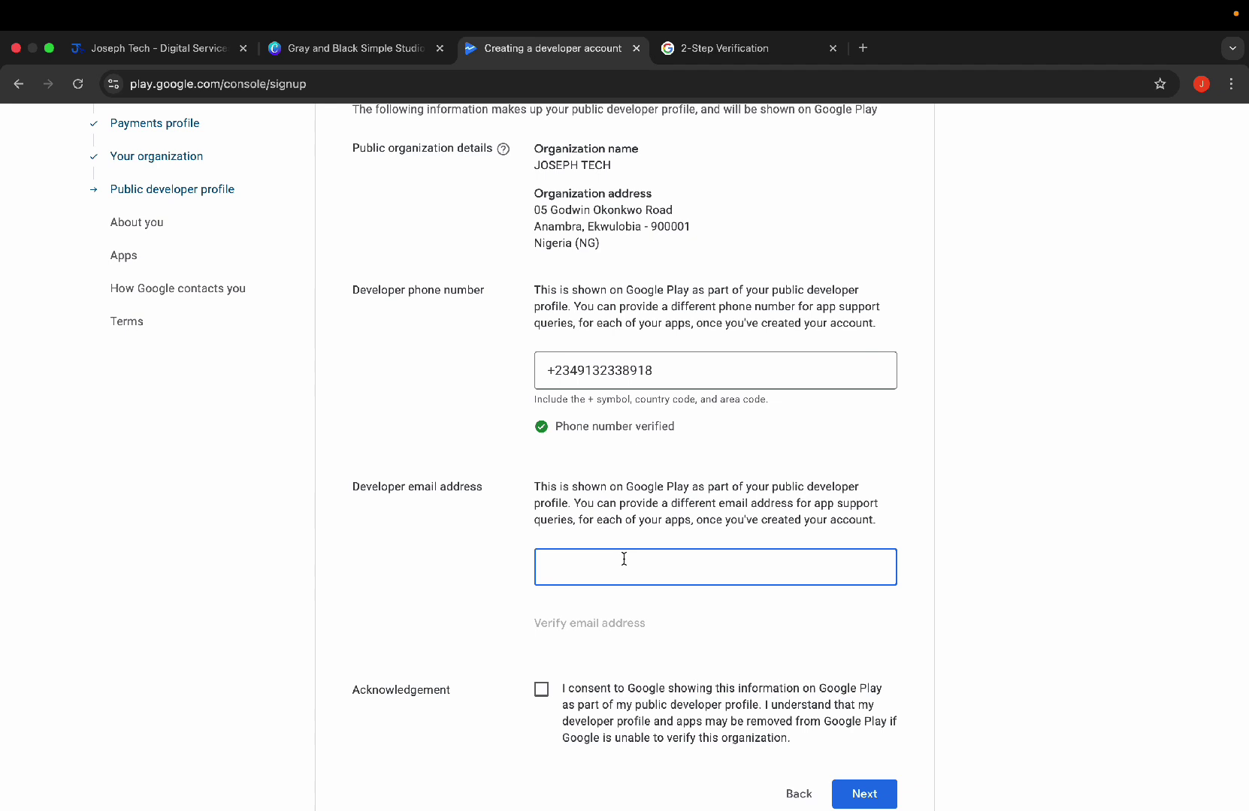
Step: Copy the signed-in Google account's email and check its 2-Step Verification settings, then return to the signup
left_click(1201, 84)
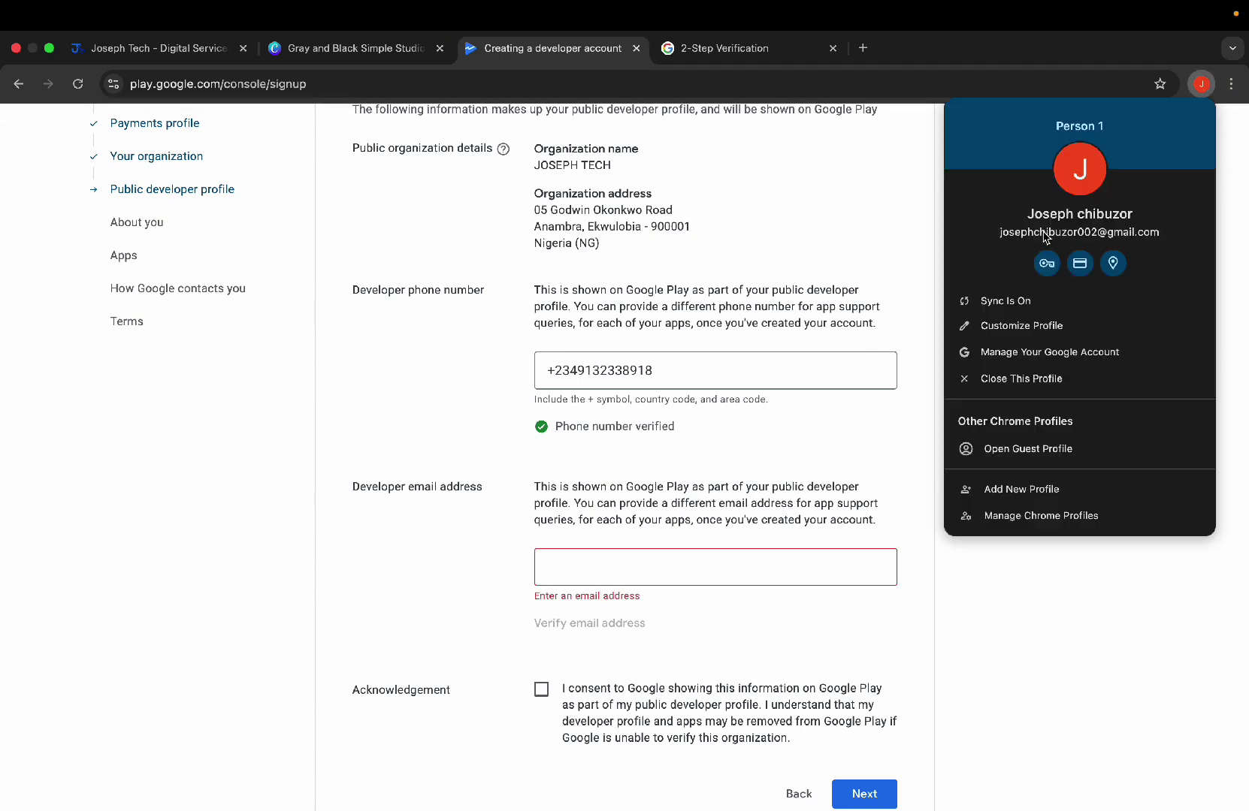
left_click(879, 213)
left_click(863, 48)
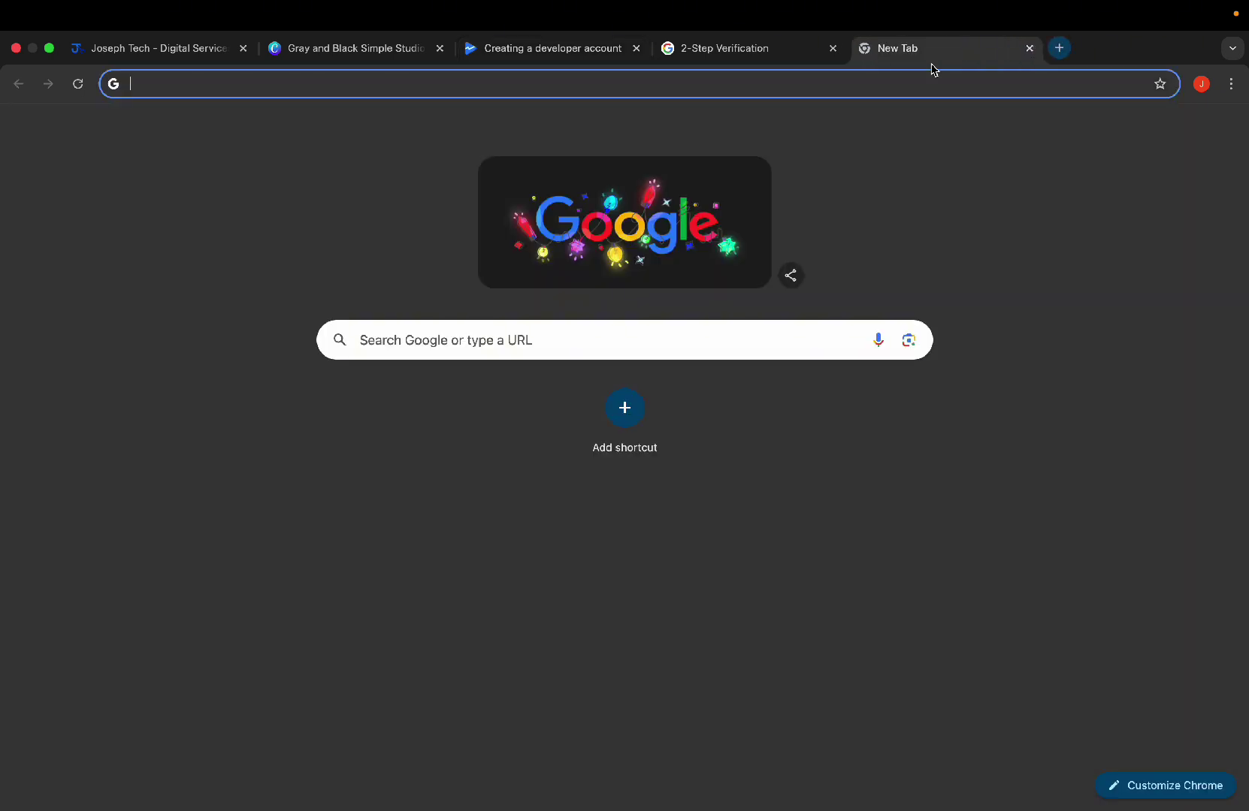
left_click(1201, 84)
left_click(944, 168)
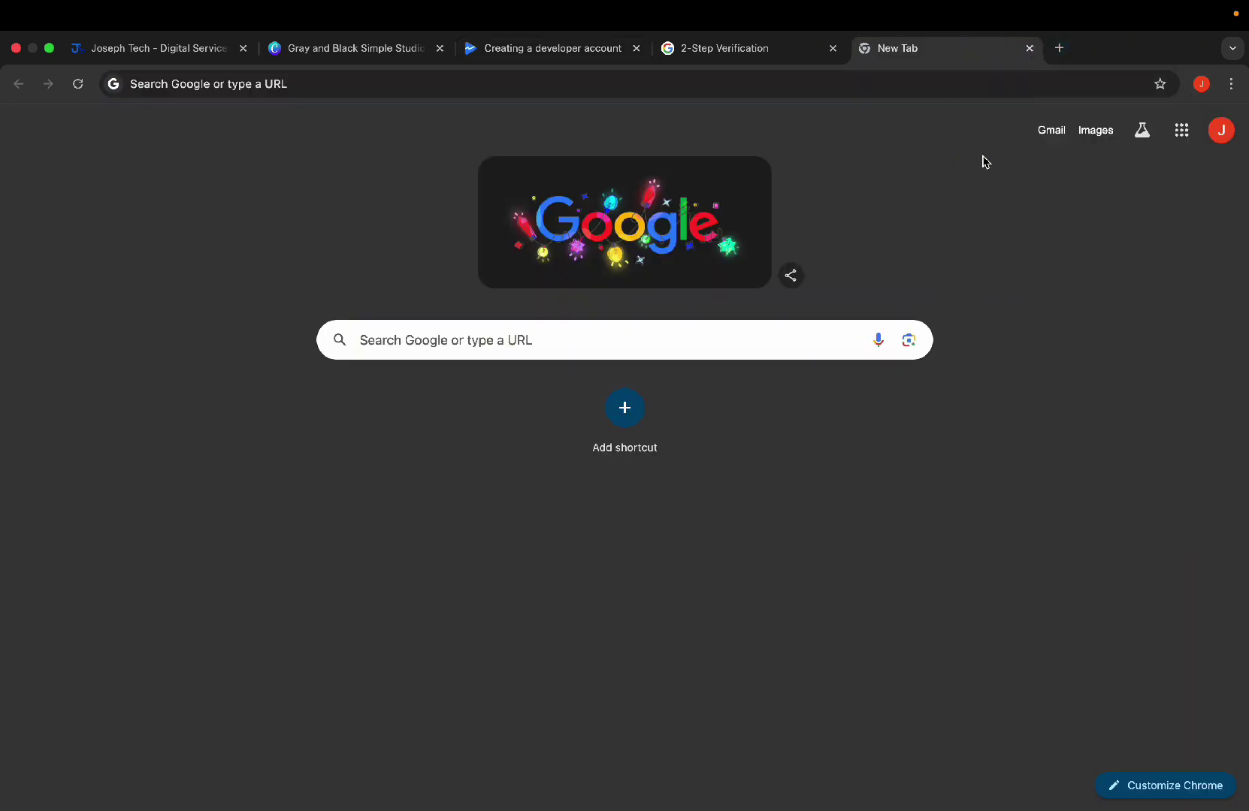
left_click(1221, 133)
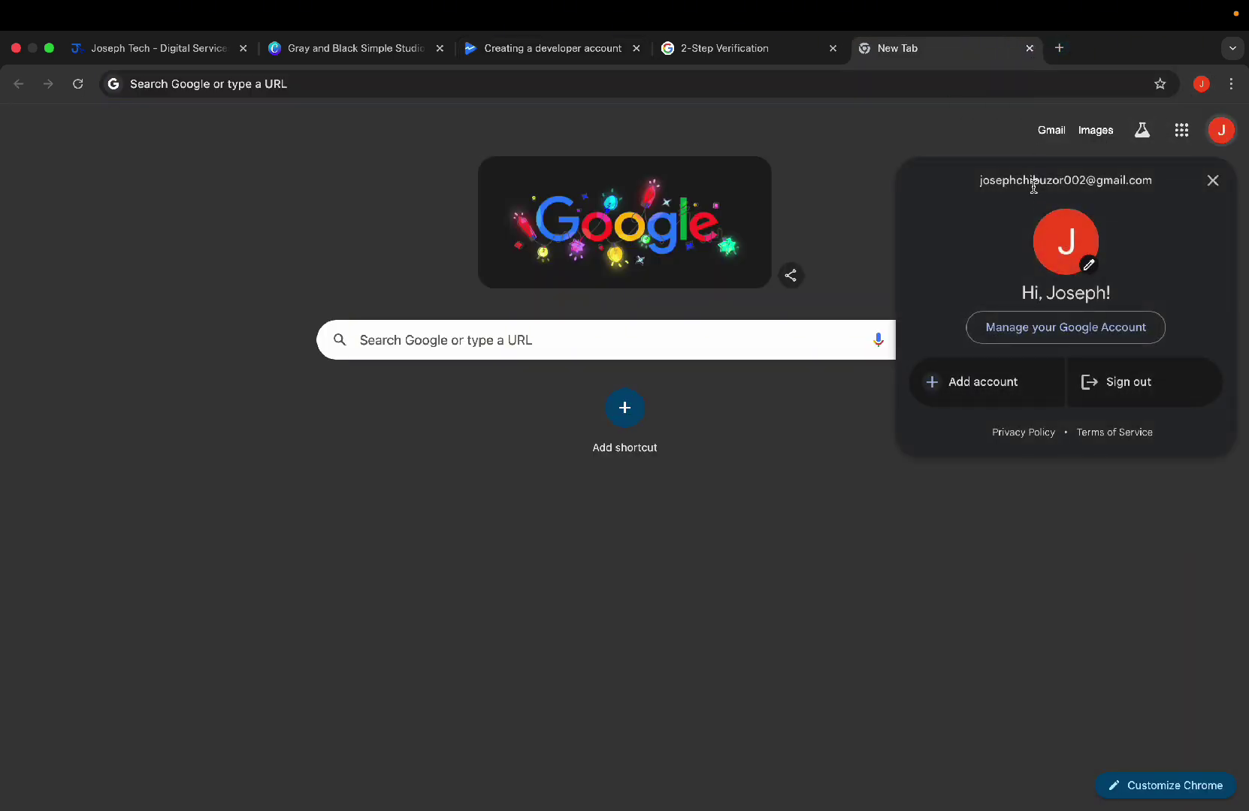
triple_click(1033, 184)
key("ctrl+c")
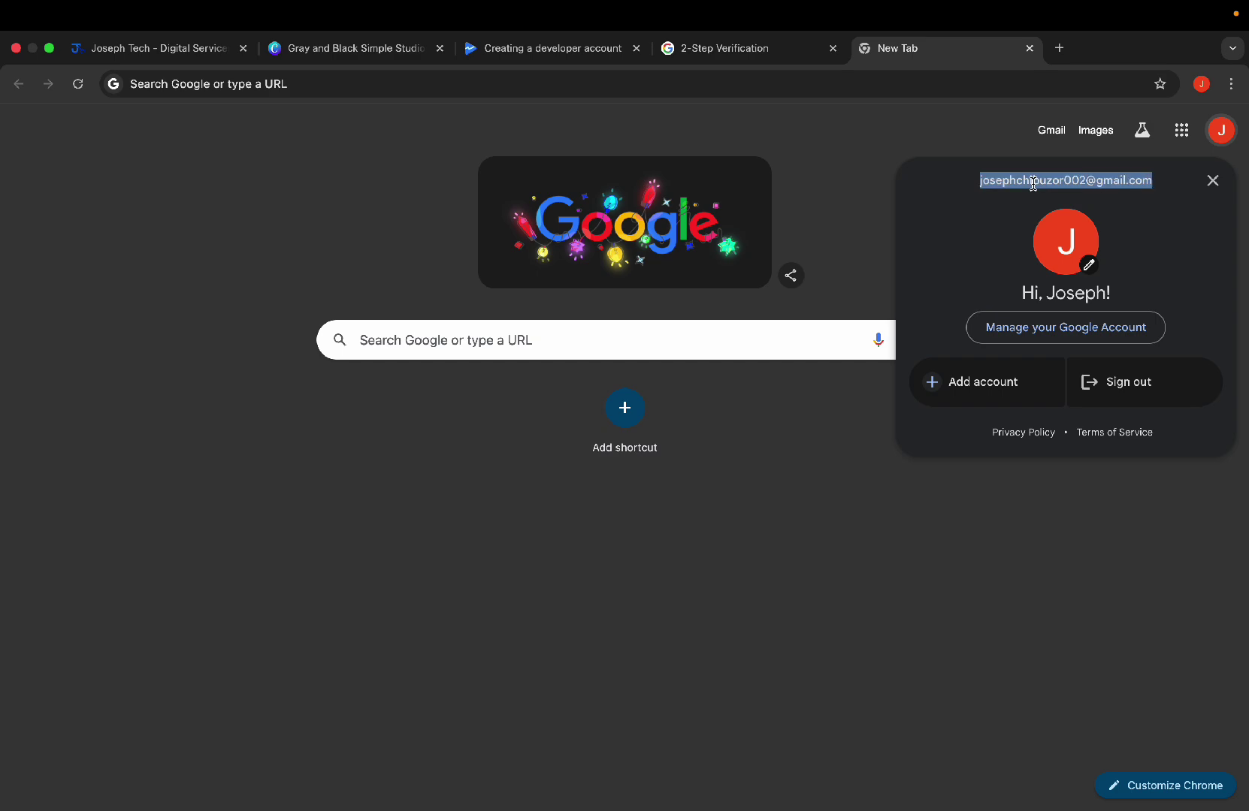
left_click(748, 47)
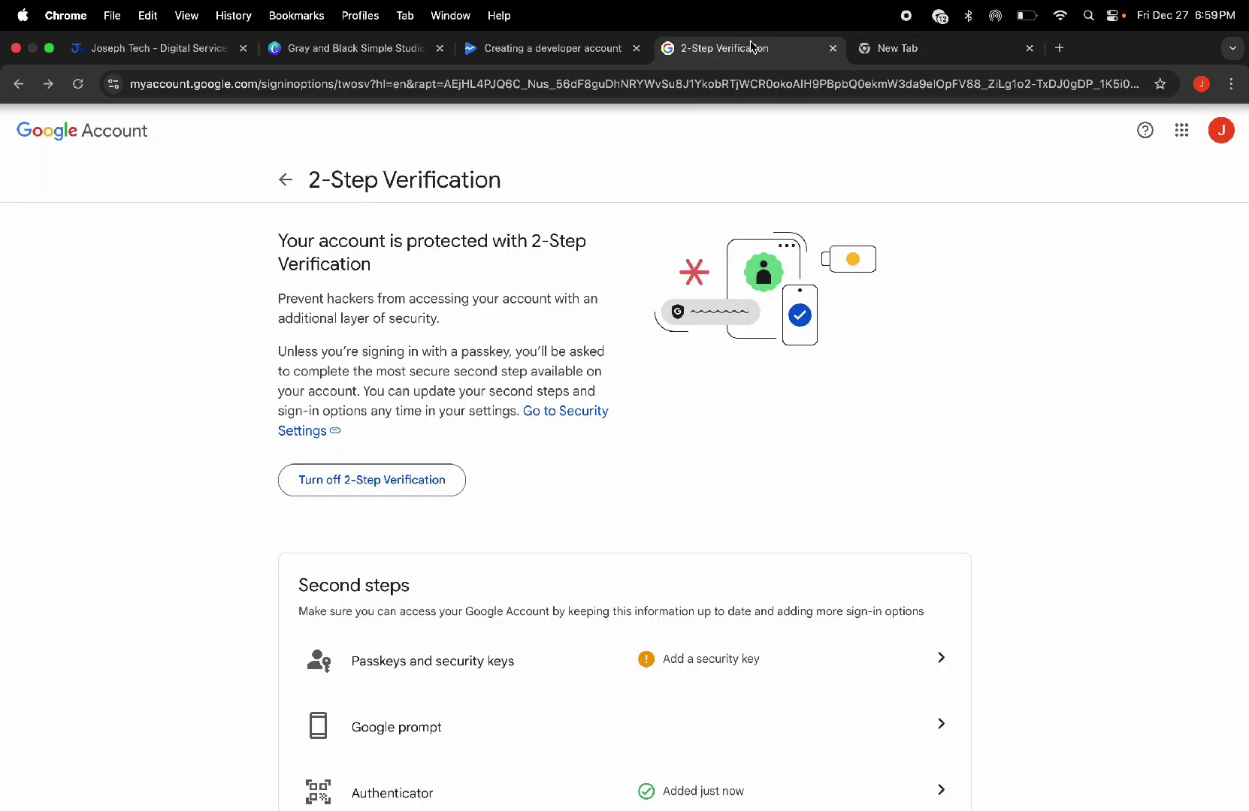
left_click(464, 50)
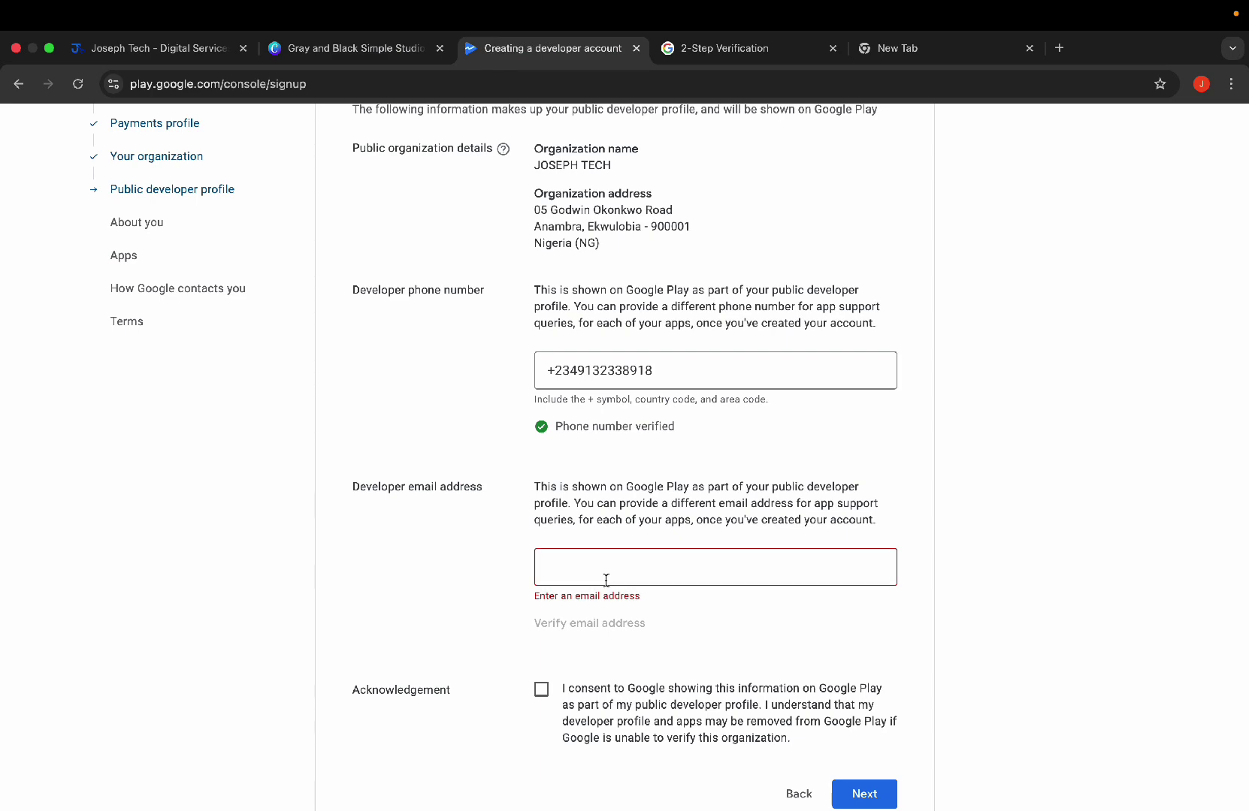
Step: Paste and verify the developer email, tick the public profile acknowledgement, and submit the step
left_click(578, 579)
key("ctrl+v")
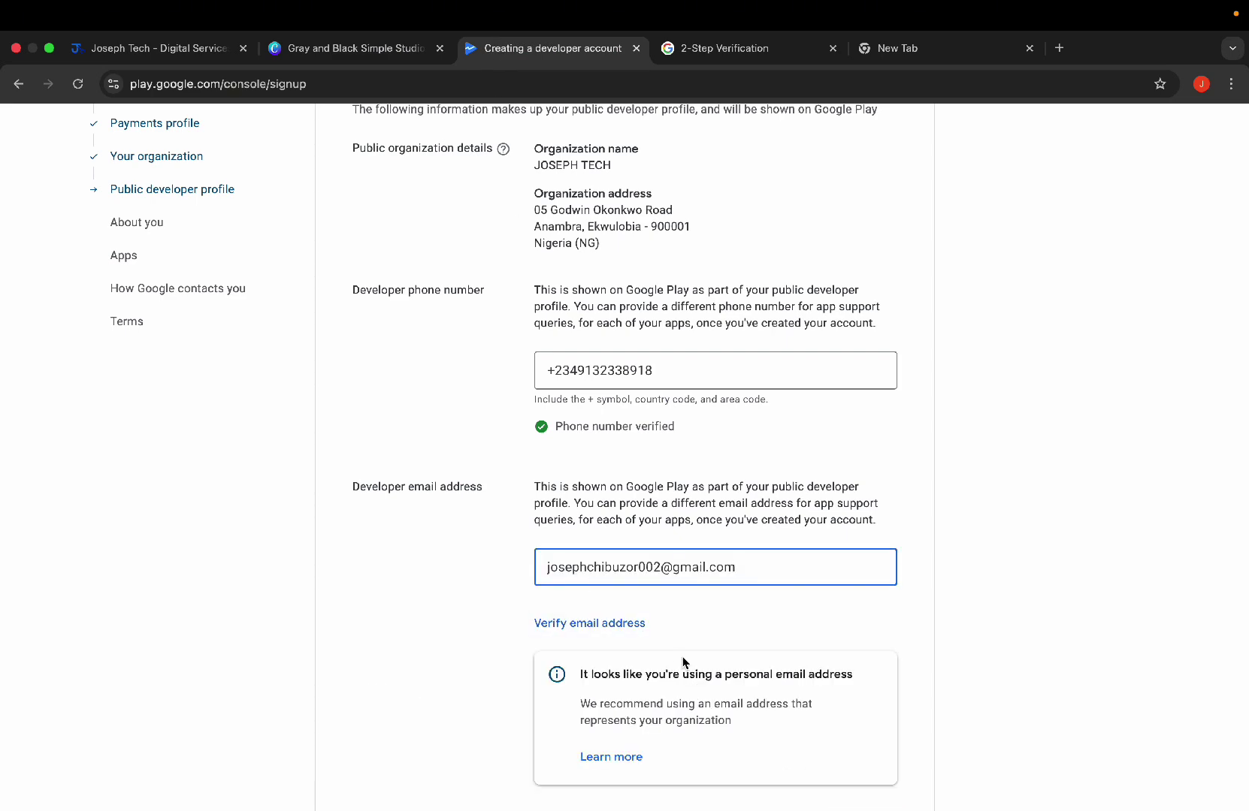
left_click(639, 623)
scroll(650, 625, "down", 5)
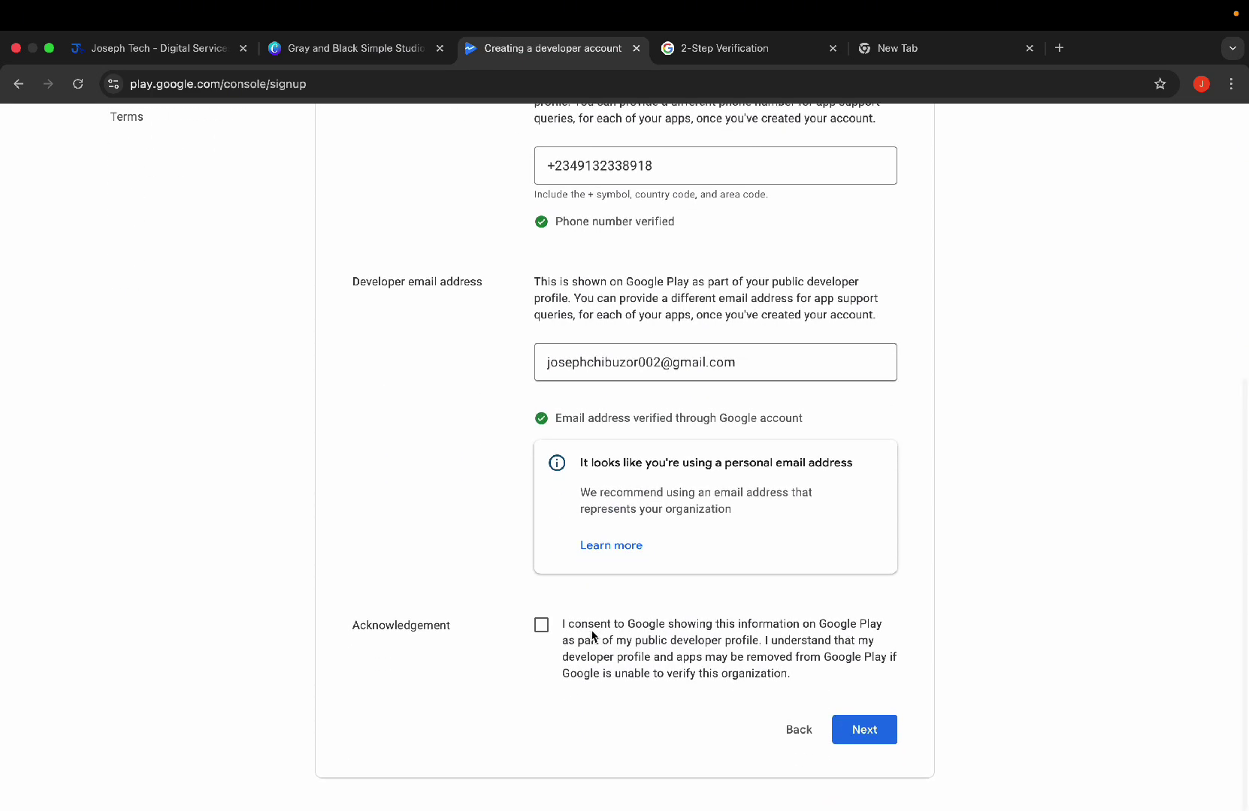
left_click(541, 625)
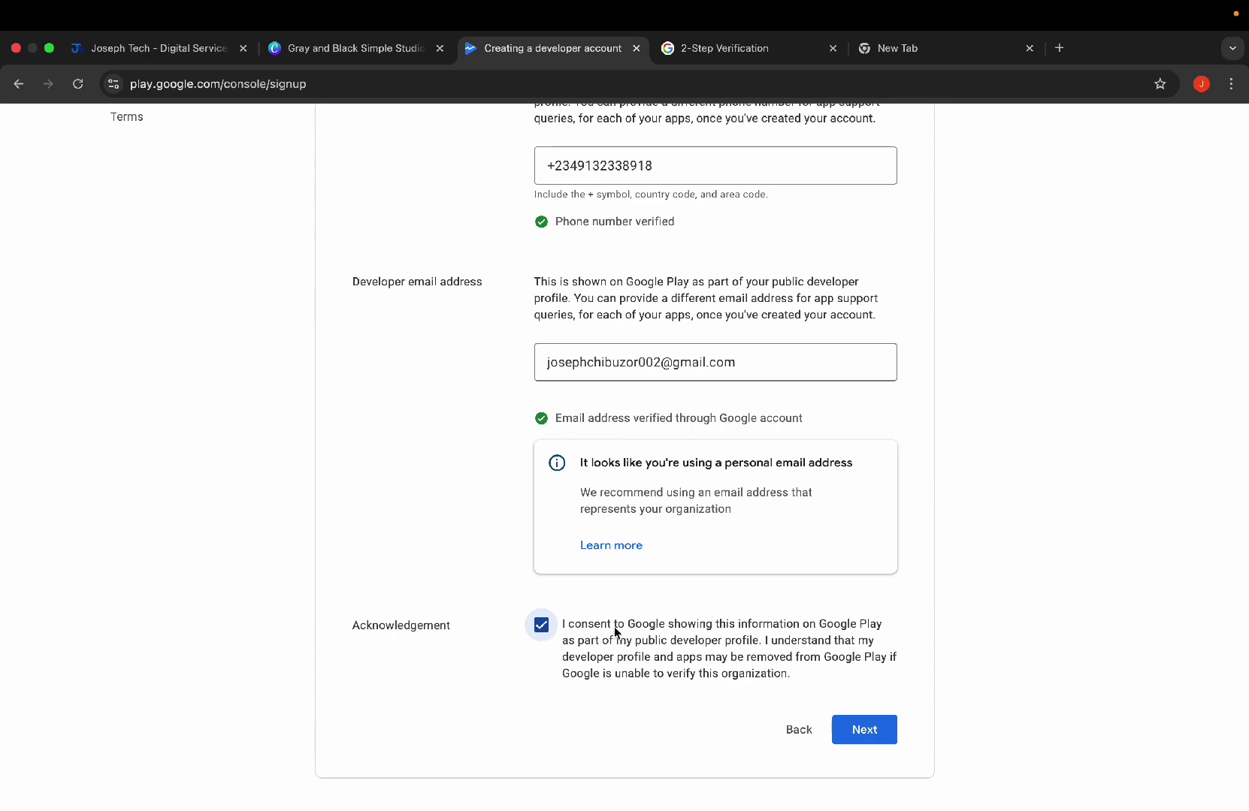
left_click(867, 734)
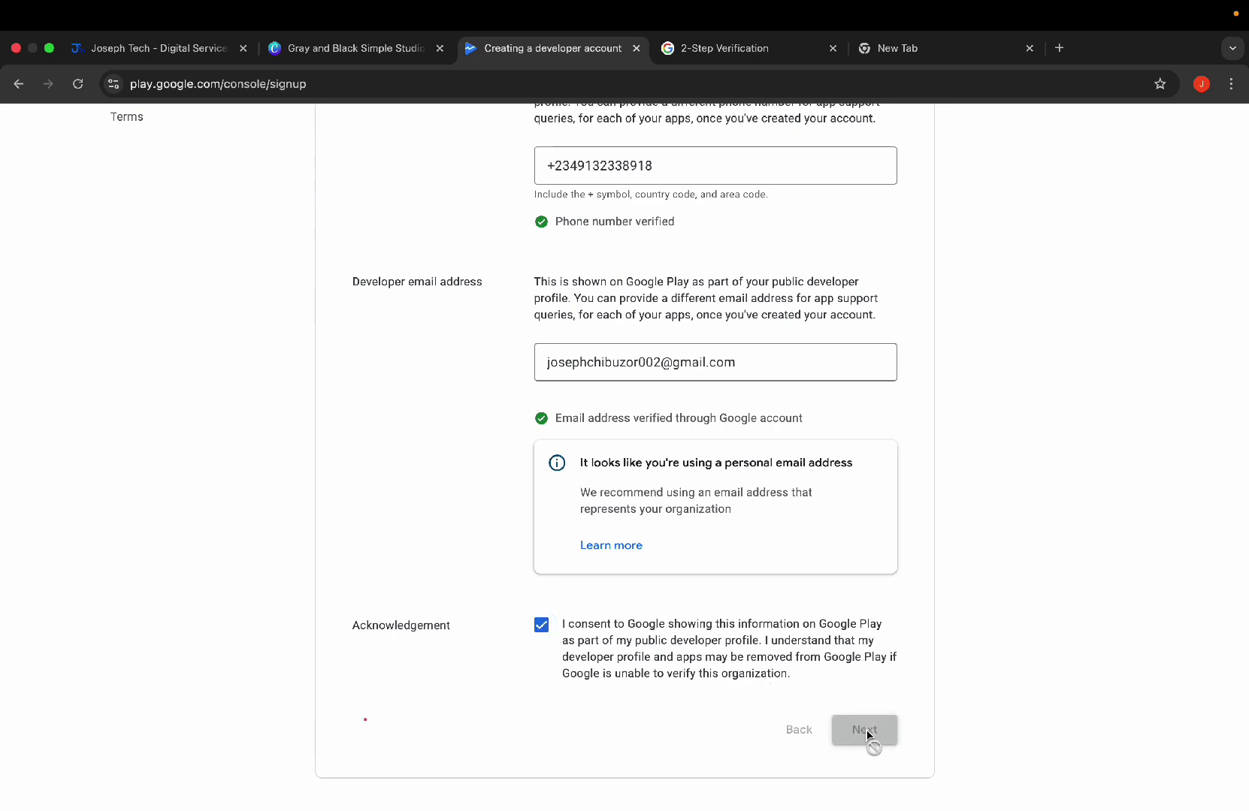
Step: Answer About you with experience 'iam a newbie' and No for other Google accounts, then submit
scroll(615, 618, "down", 1)
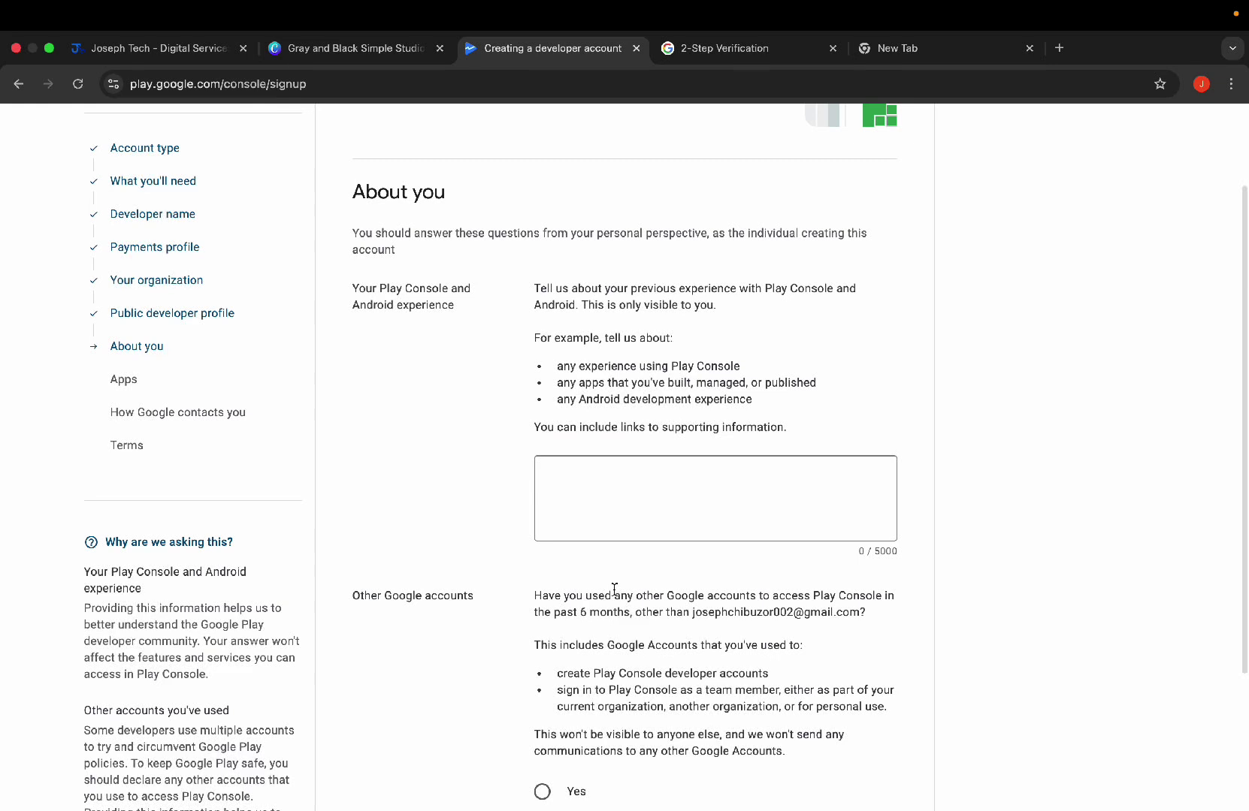
left_click(613, 488)
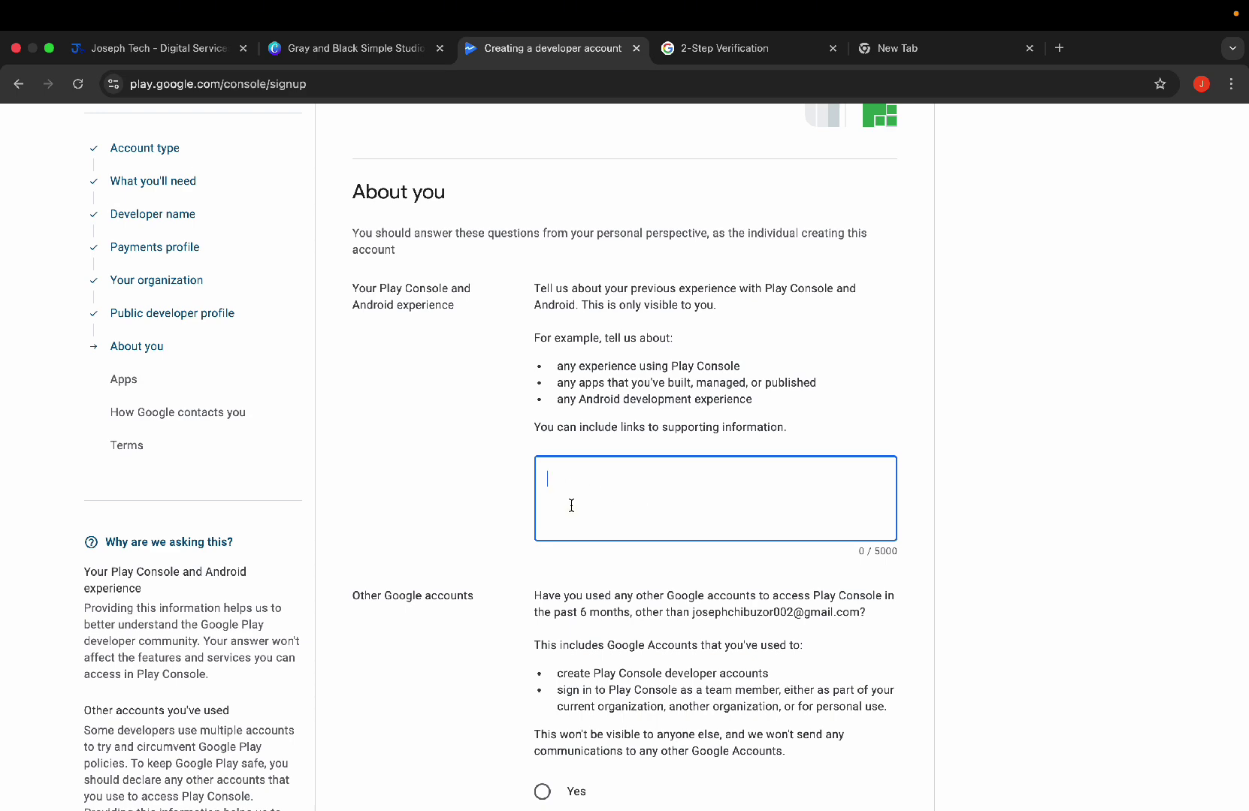
scroll(576, 490, "down", 3)
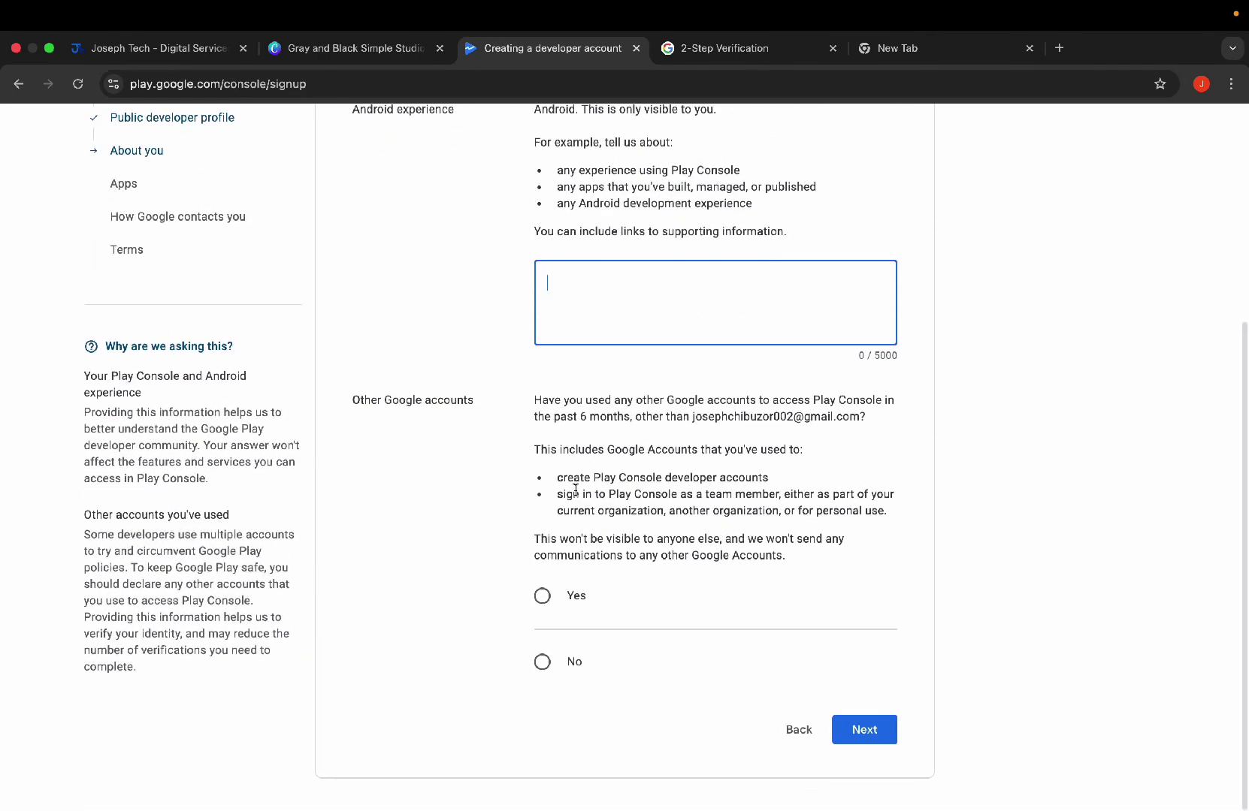
left_click(548, 676)
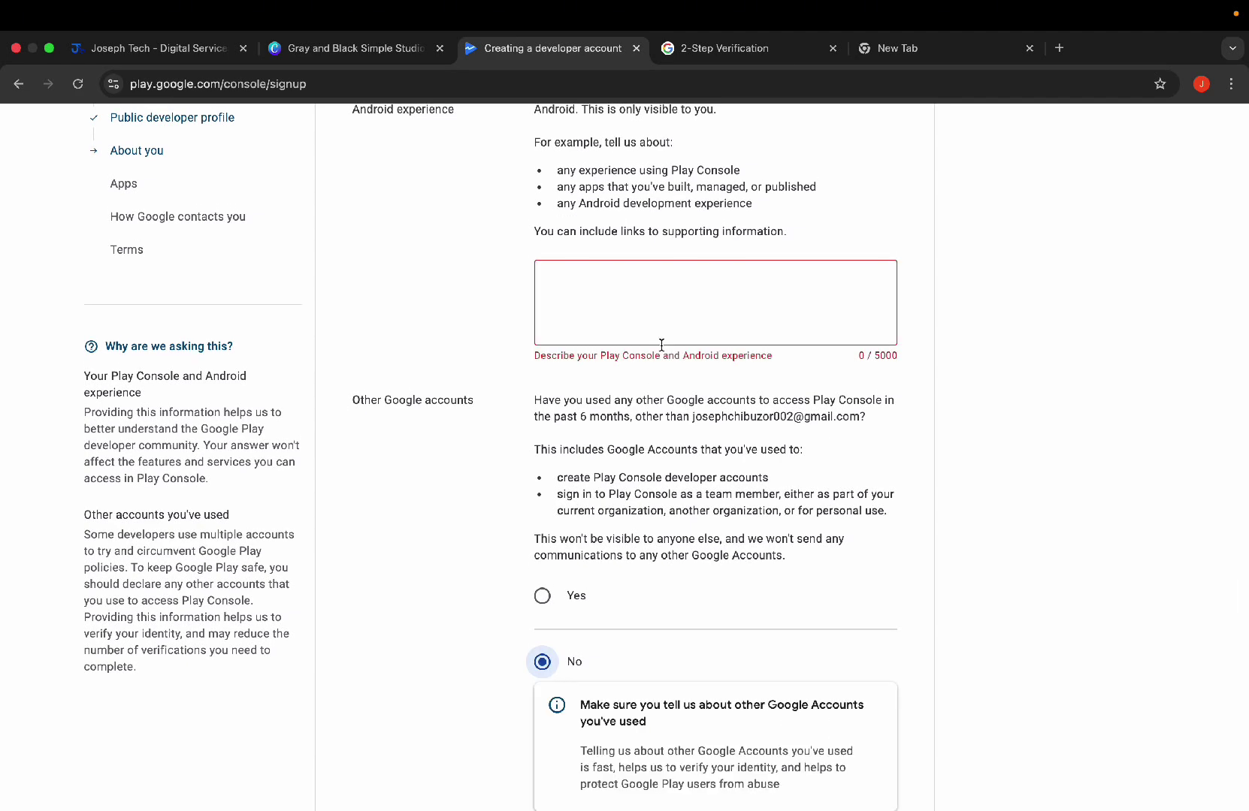
left_click(664, 278)
type("n")
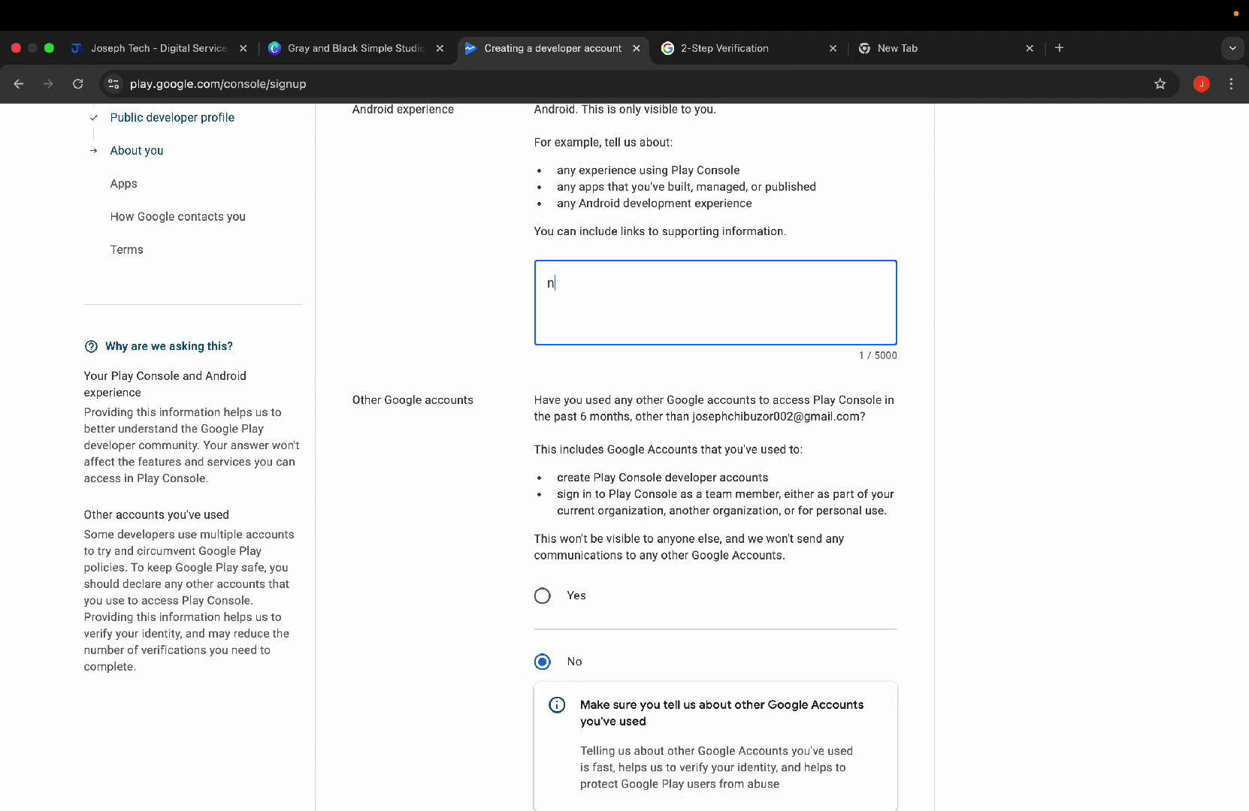
key("BackSpace")
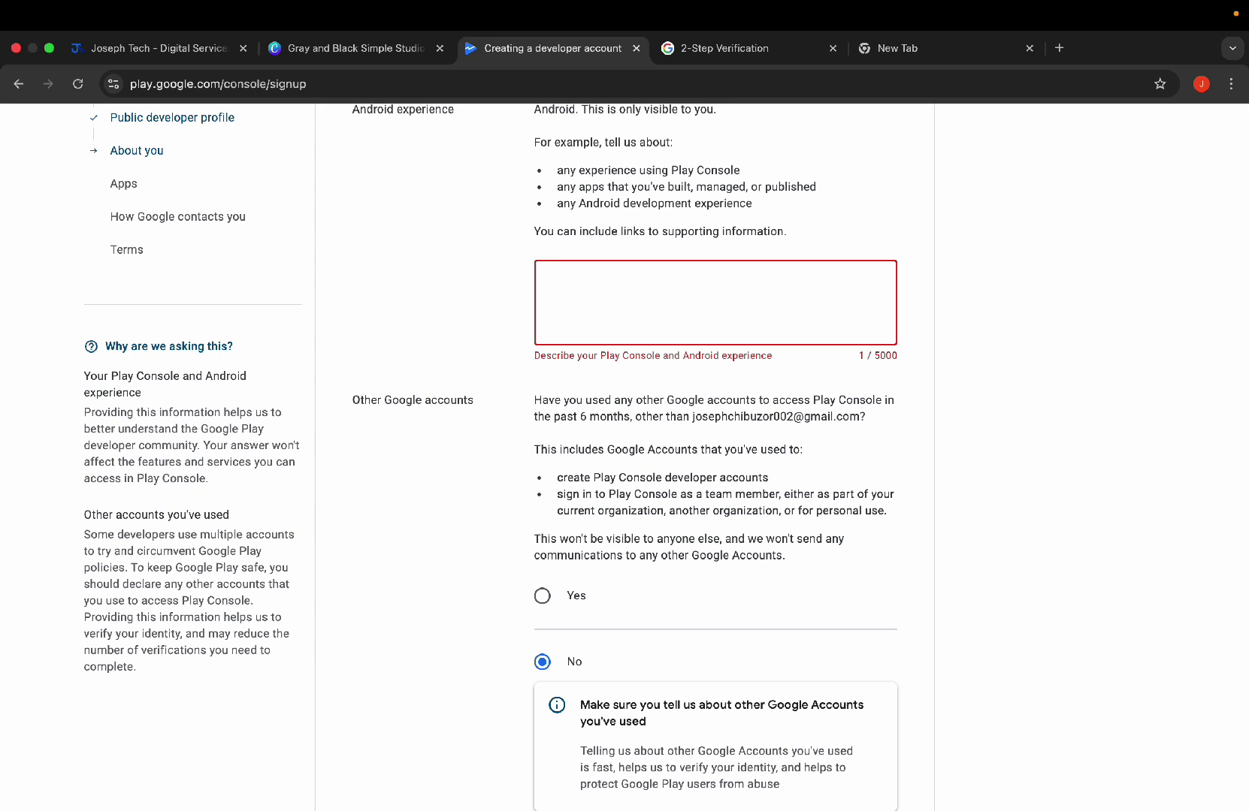
type("iam ")
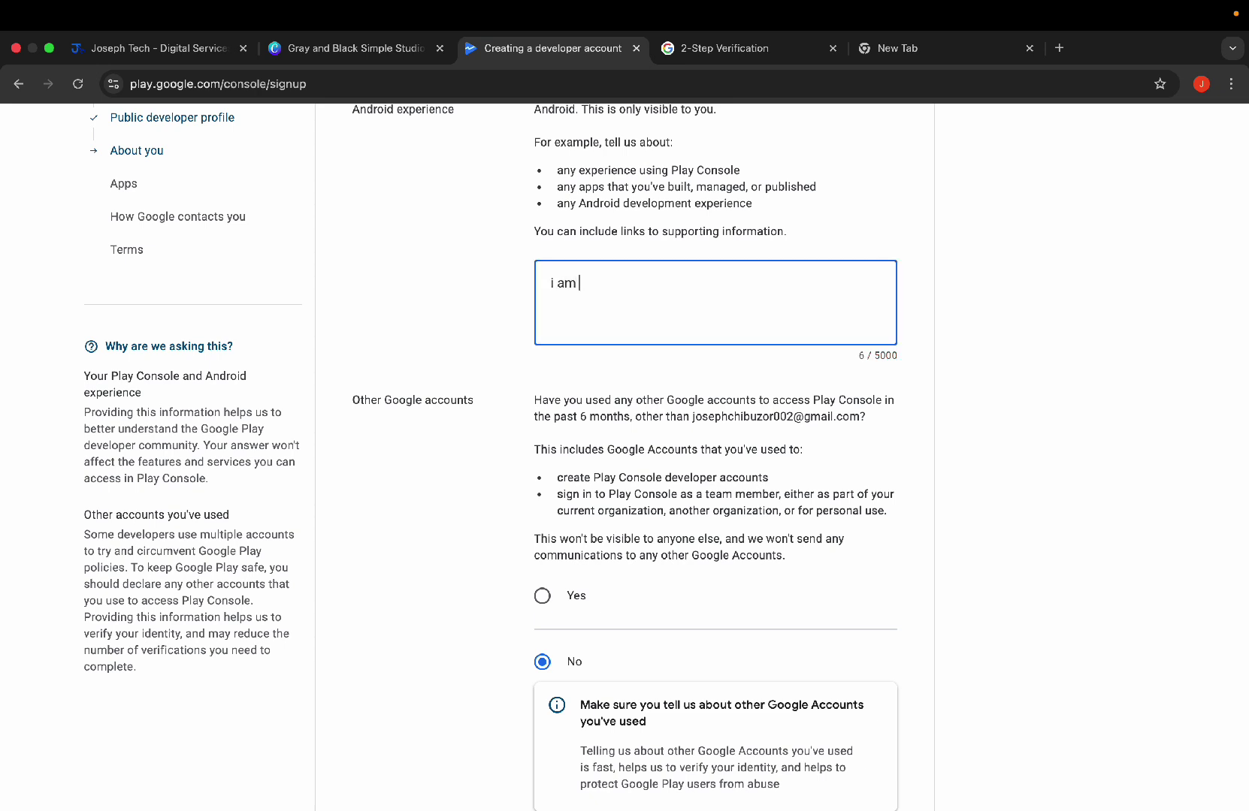
type("a newbie")
scroll(684, 332, "down", 3)
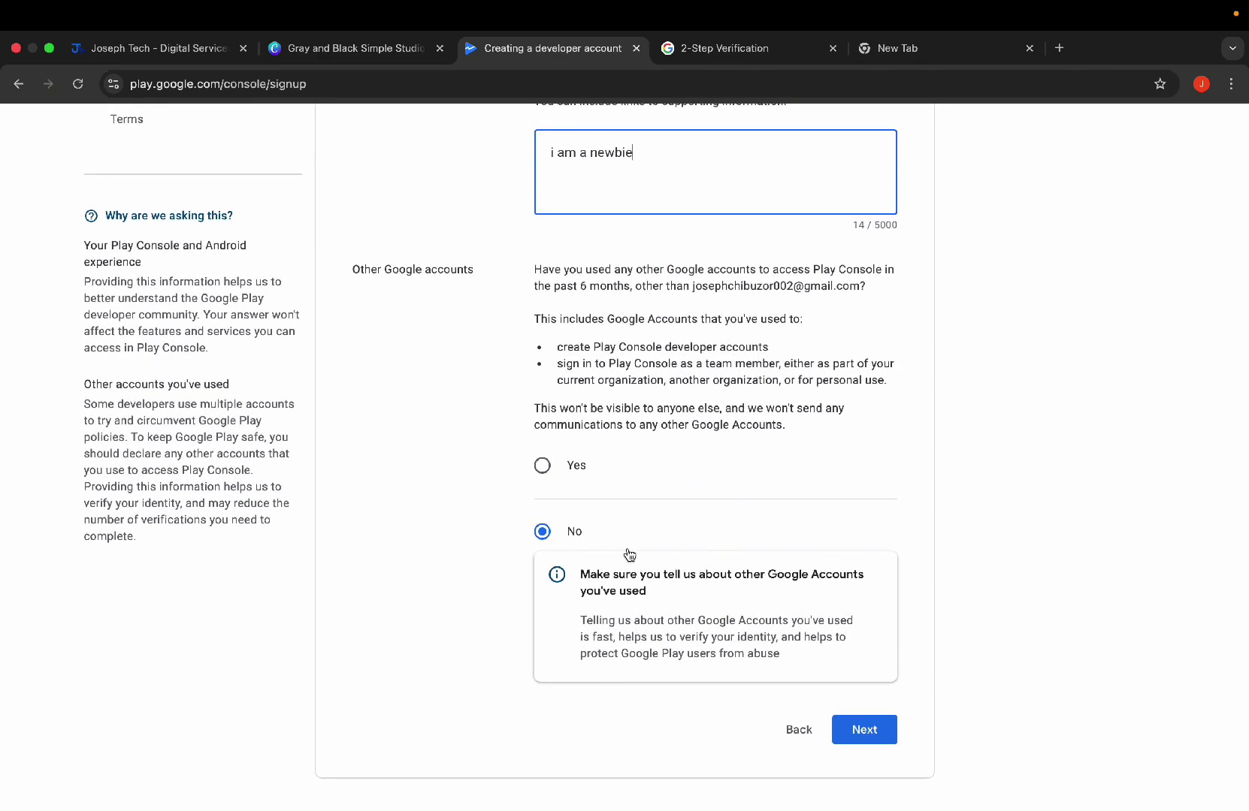
left_click(864, 730)
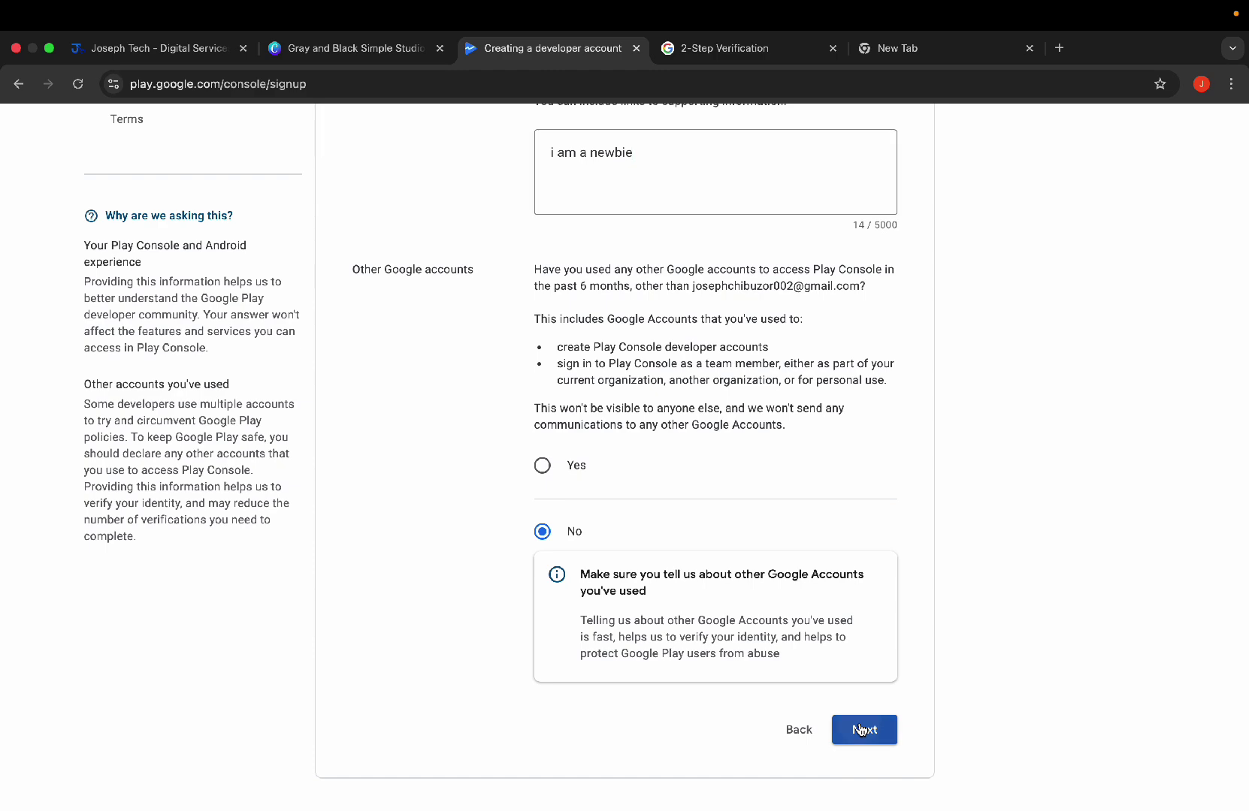
Step: Declare 2 - 5 planned apps earning through Ads, In-app purchases and Subscriptions
left_click(654, 478)
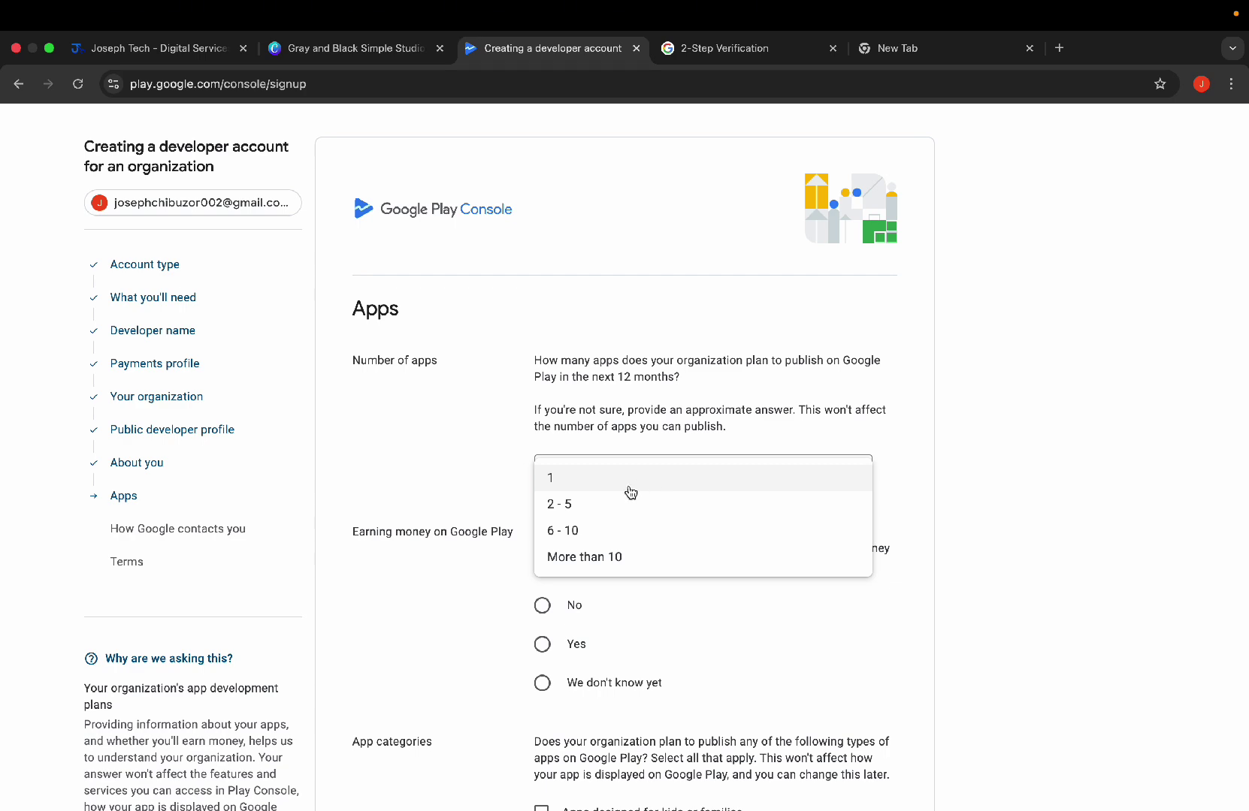
left_click(614, 504)
scroll(610, 585, "down", 2)
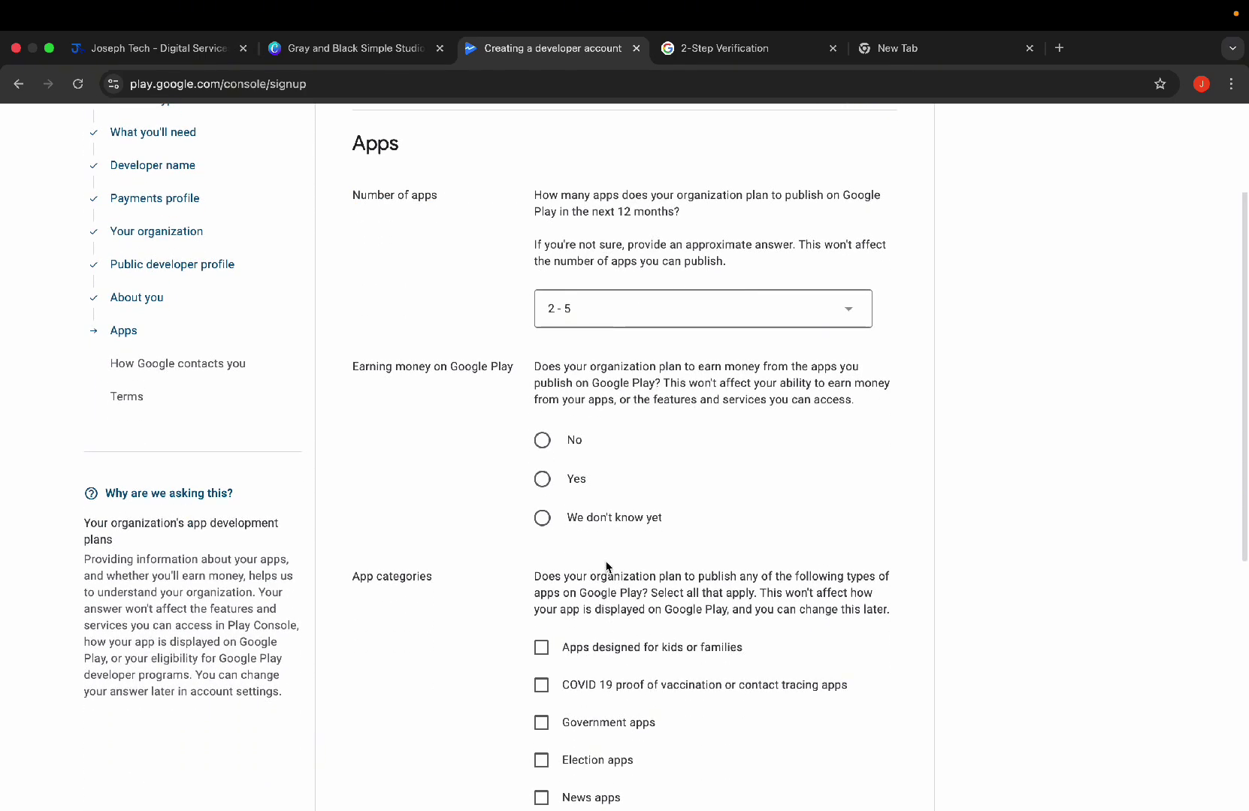
left_click(542, 480)
left_click(571, 560)
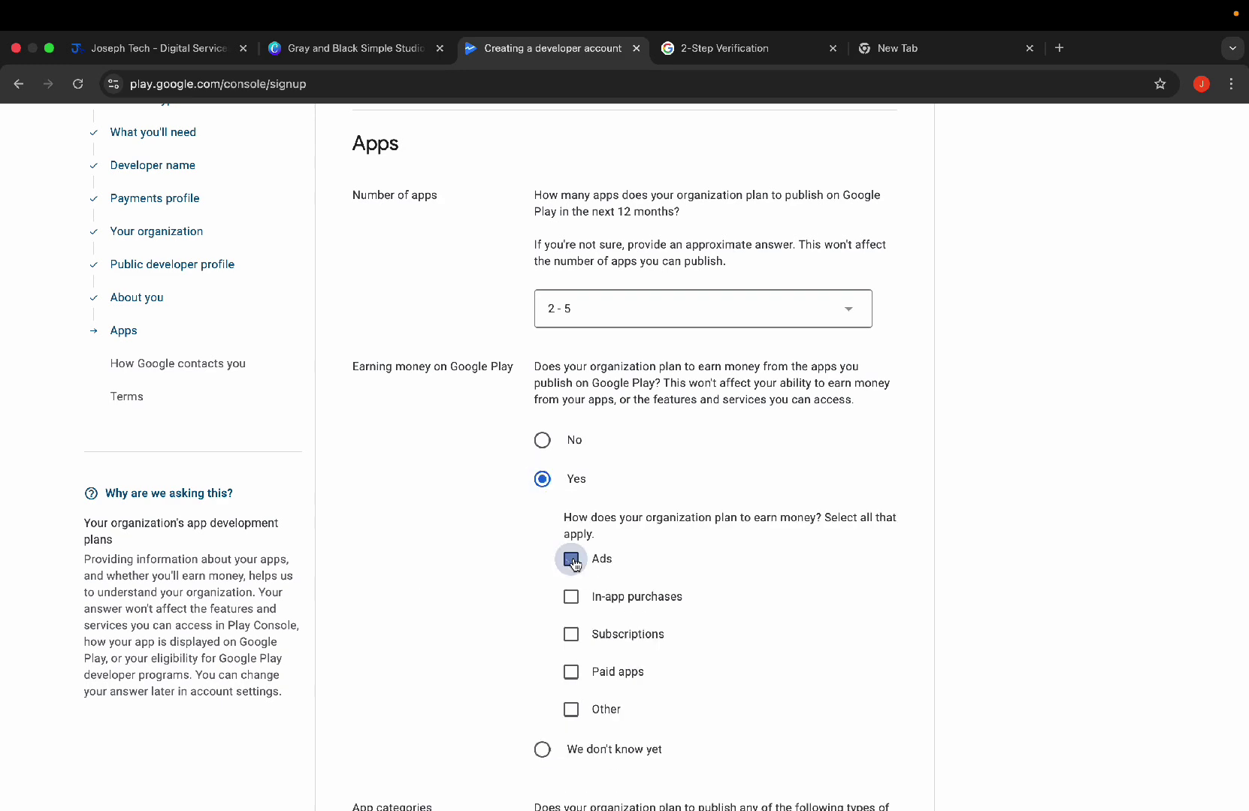
left_click(571, 598)
left_click(571, 639)
Step: Mark None of the above for special app categories and submit the Apps step
scroll(571, 647, "down", 6)
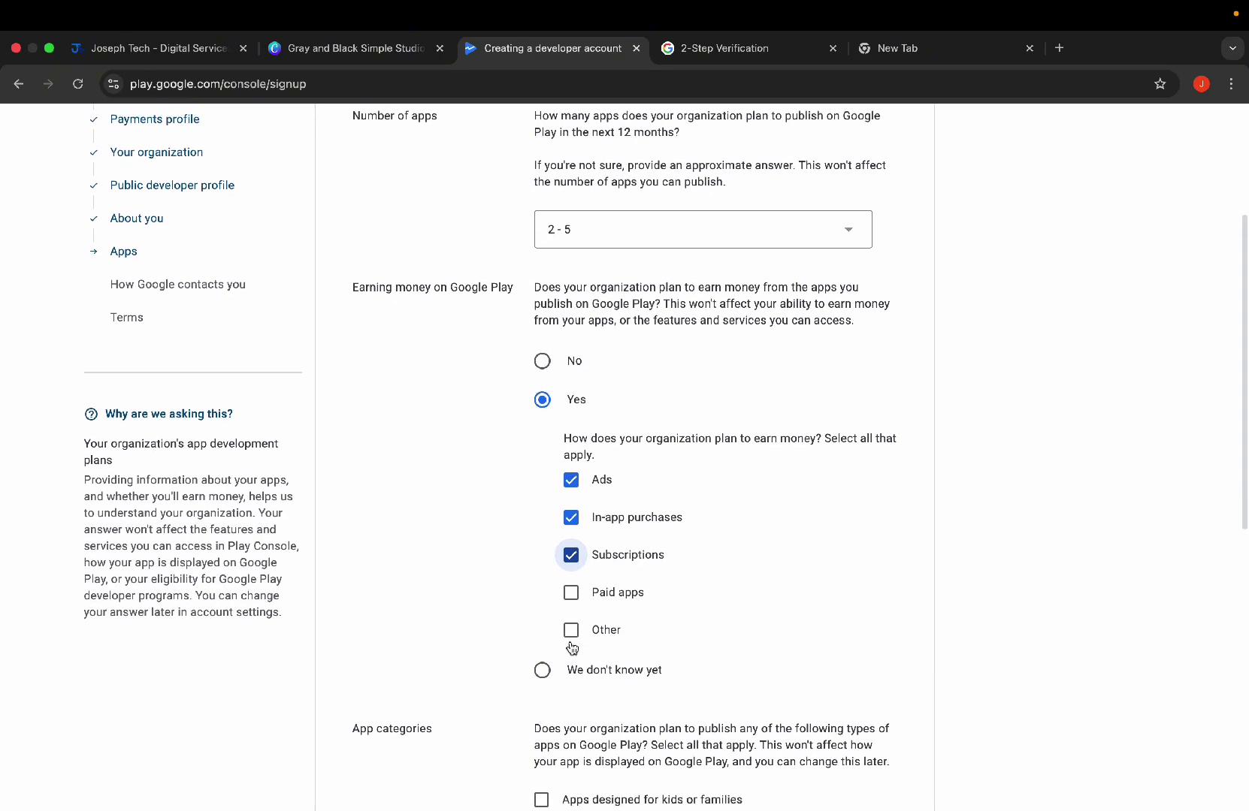
scroll(594, 516, "down", 4)
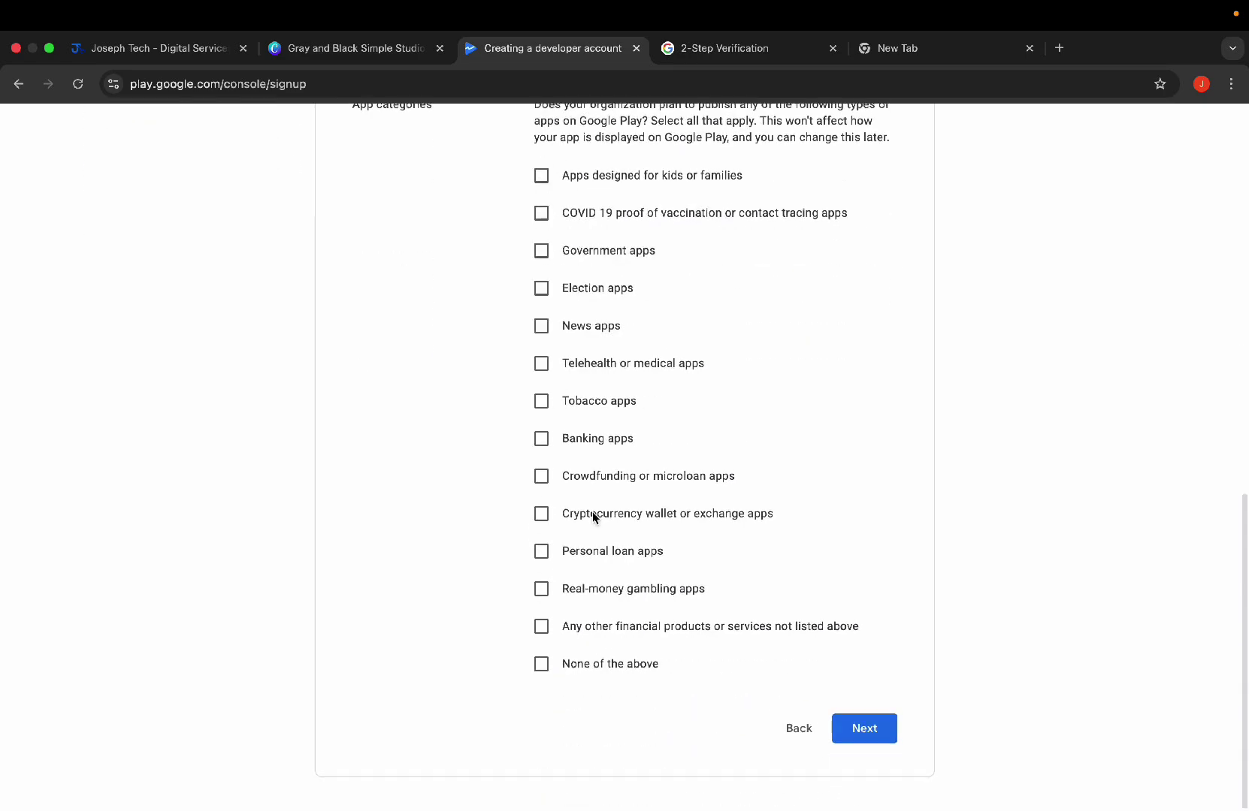
left_click(545, 664)
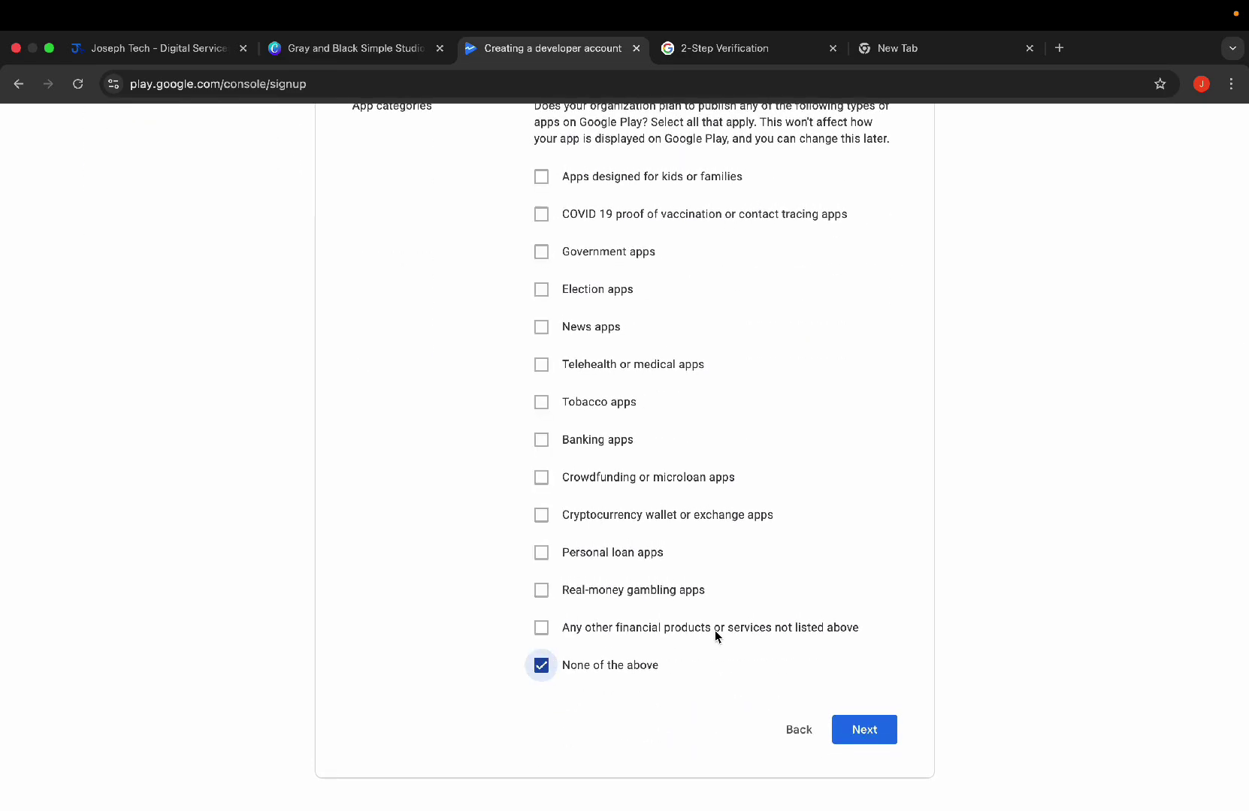
scroll(716, 636, "up", 1)
scroll(713, 636, "down", 1)
scroll(680, 475, "up", 7)
scroll(680, 476, "down", 7)
scroll(680, 475, "up", 1)
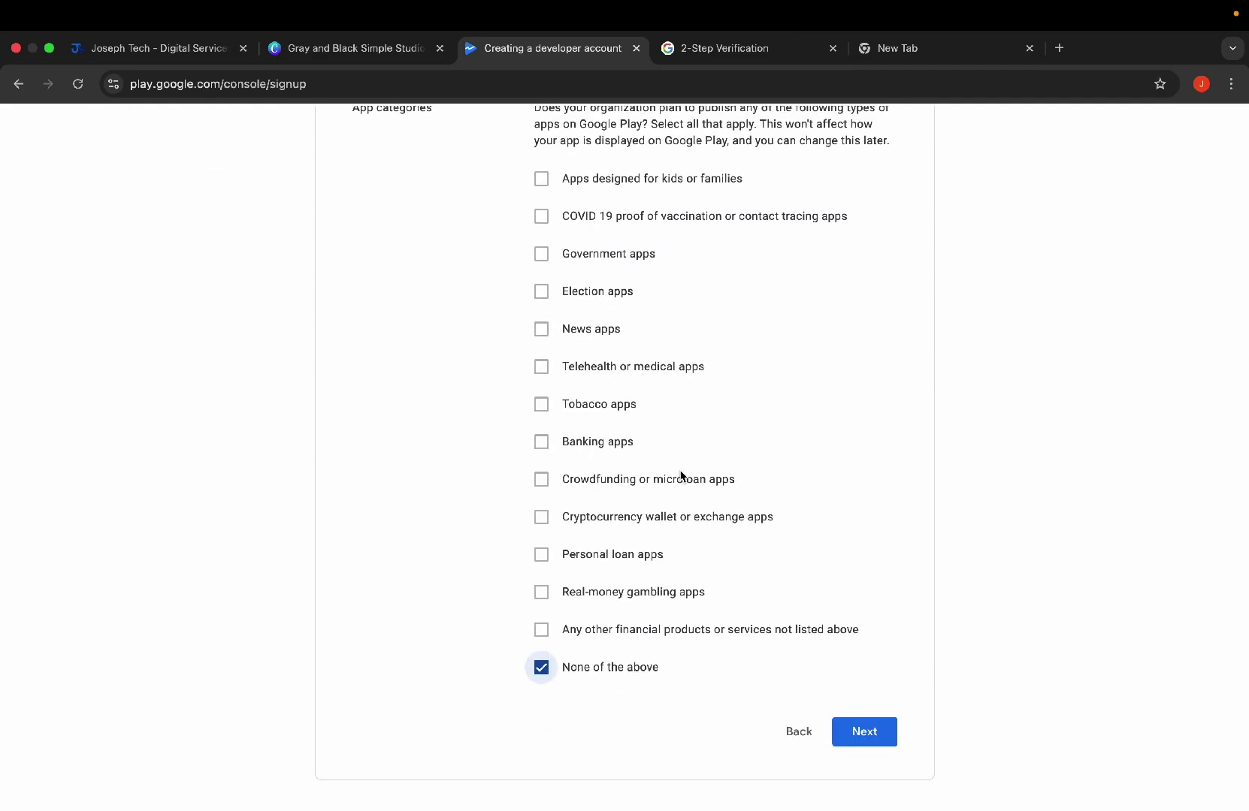
scroll(680, 474, "down", 1)
left_click(878, 732)
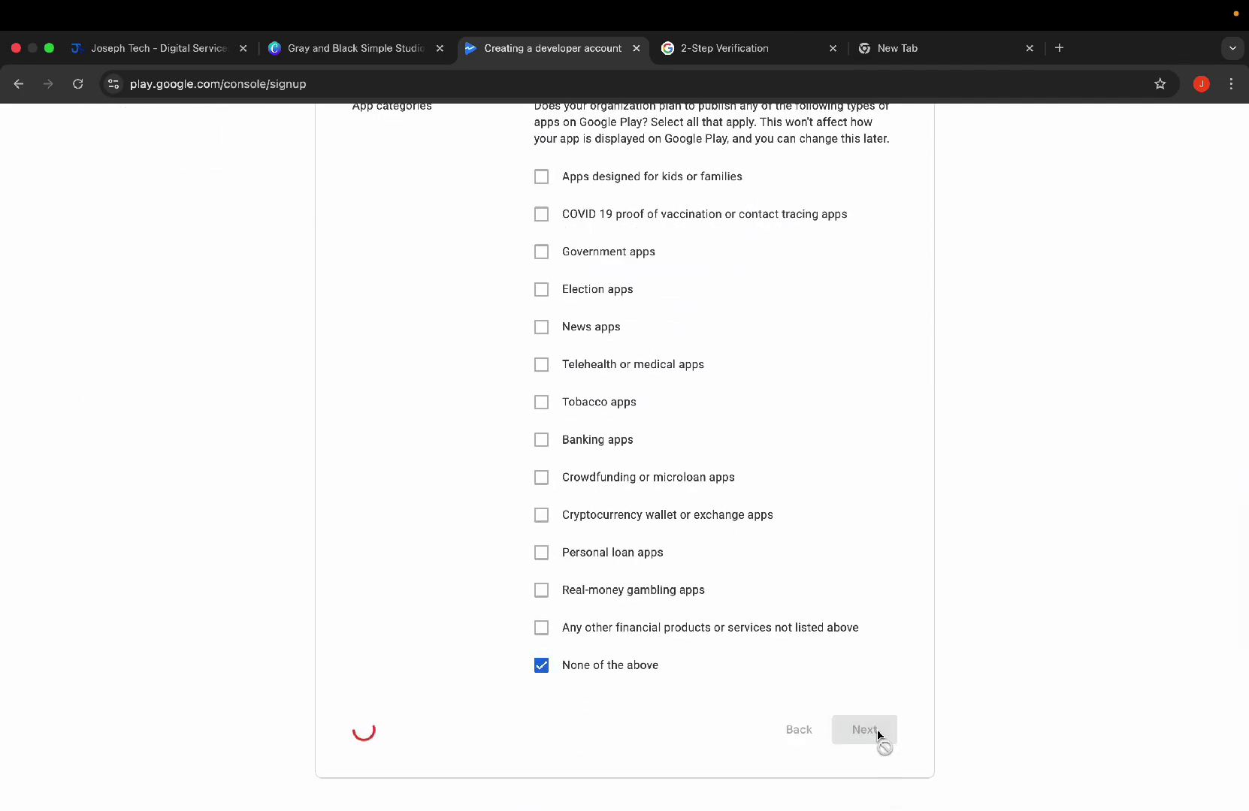
scroll(647, 560, "down", 1)
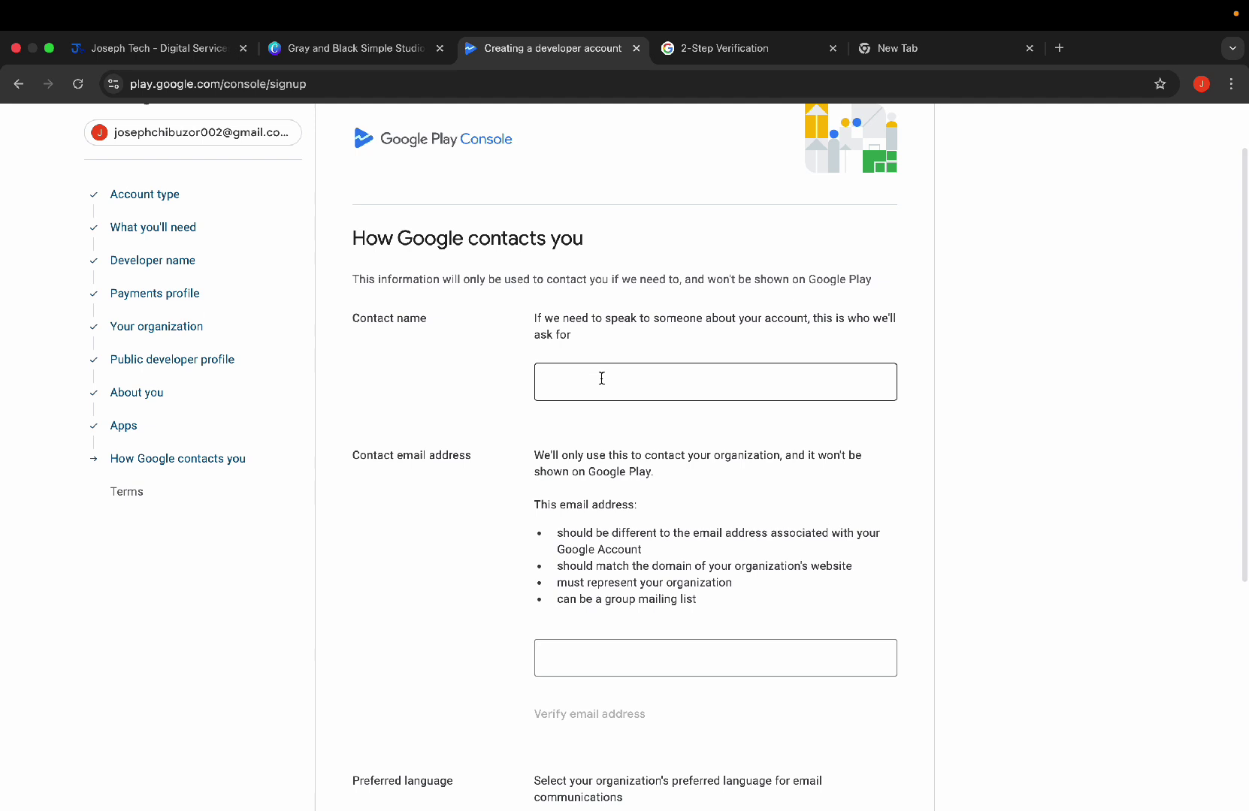
Step: Enter the contact name and correct the misspelled first word
left_click(602, 376)
type("no")
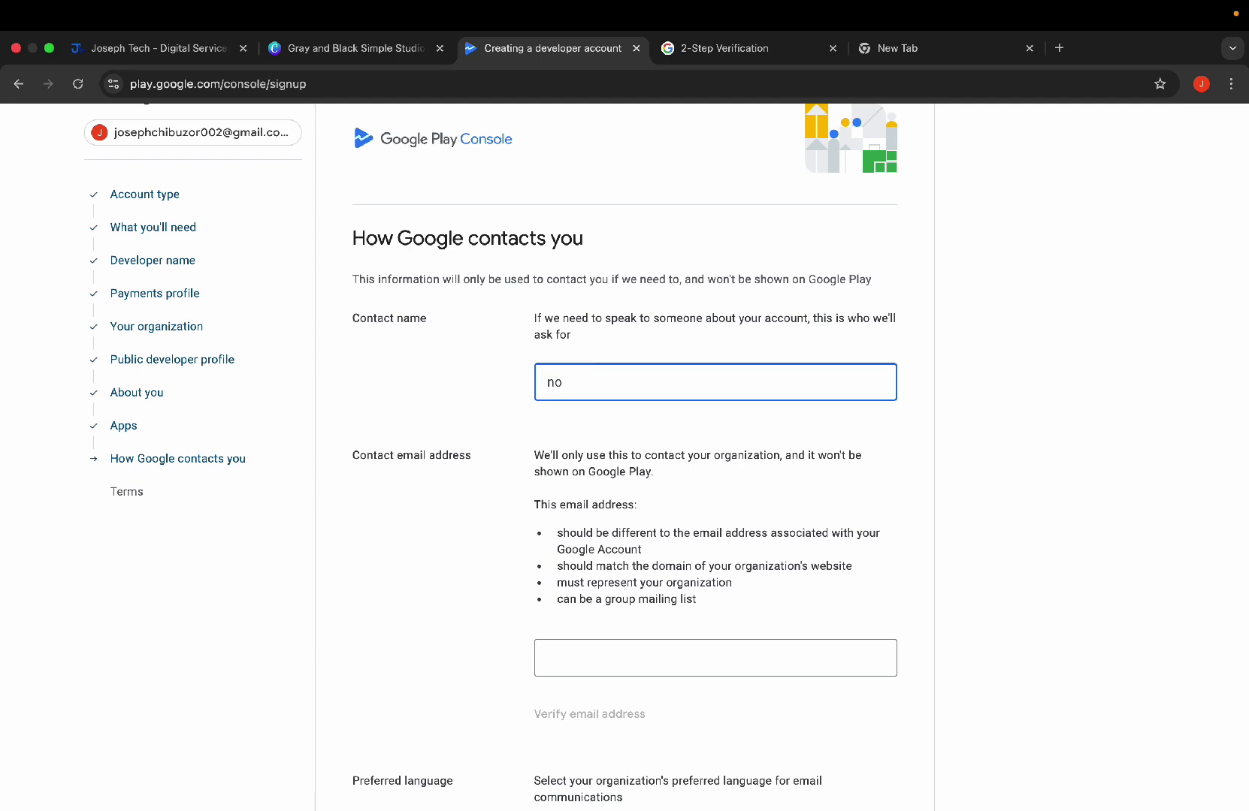
key("BackSpace")
key("BackSpace")
type("jopseph tech")
key("alt+shift+Left")
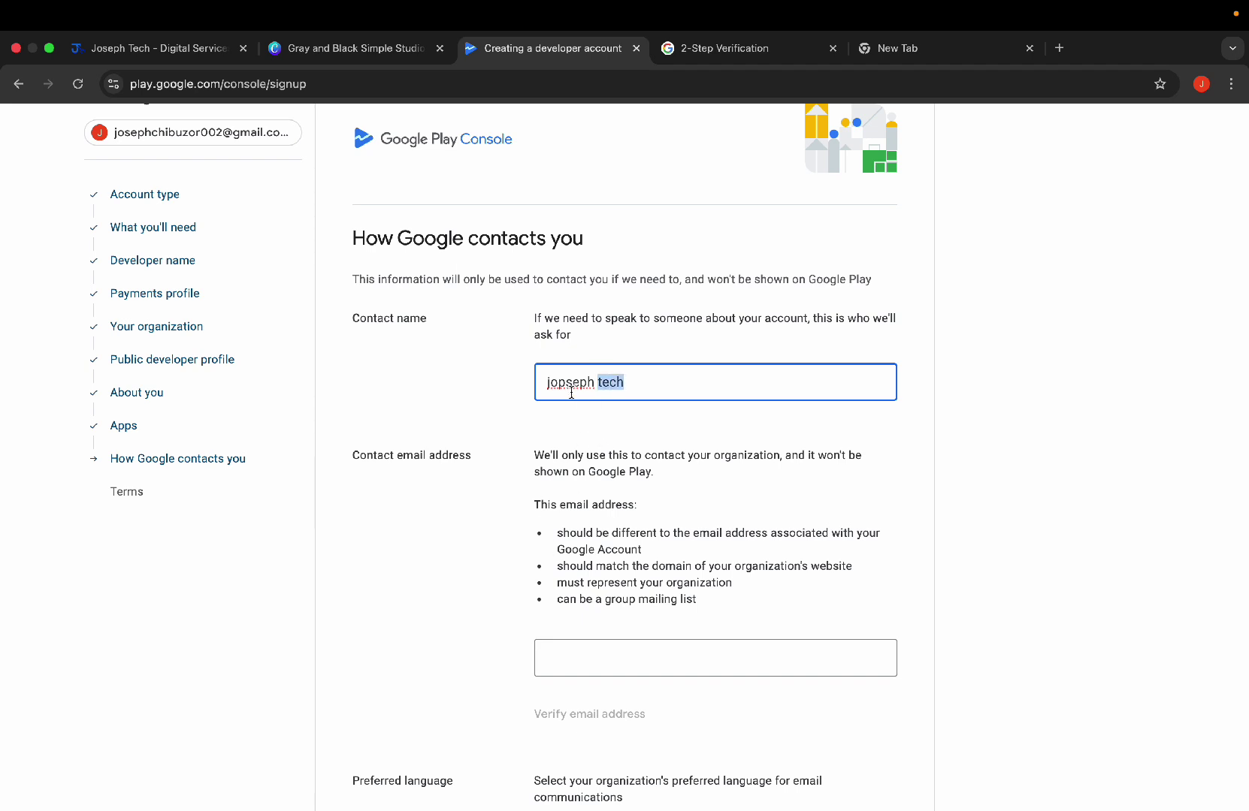
double_click(566, 380)
type("joseph")
Step: Paste the contact email address into its field so it verifies
left_click(574, 663)
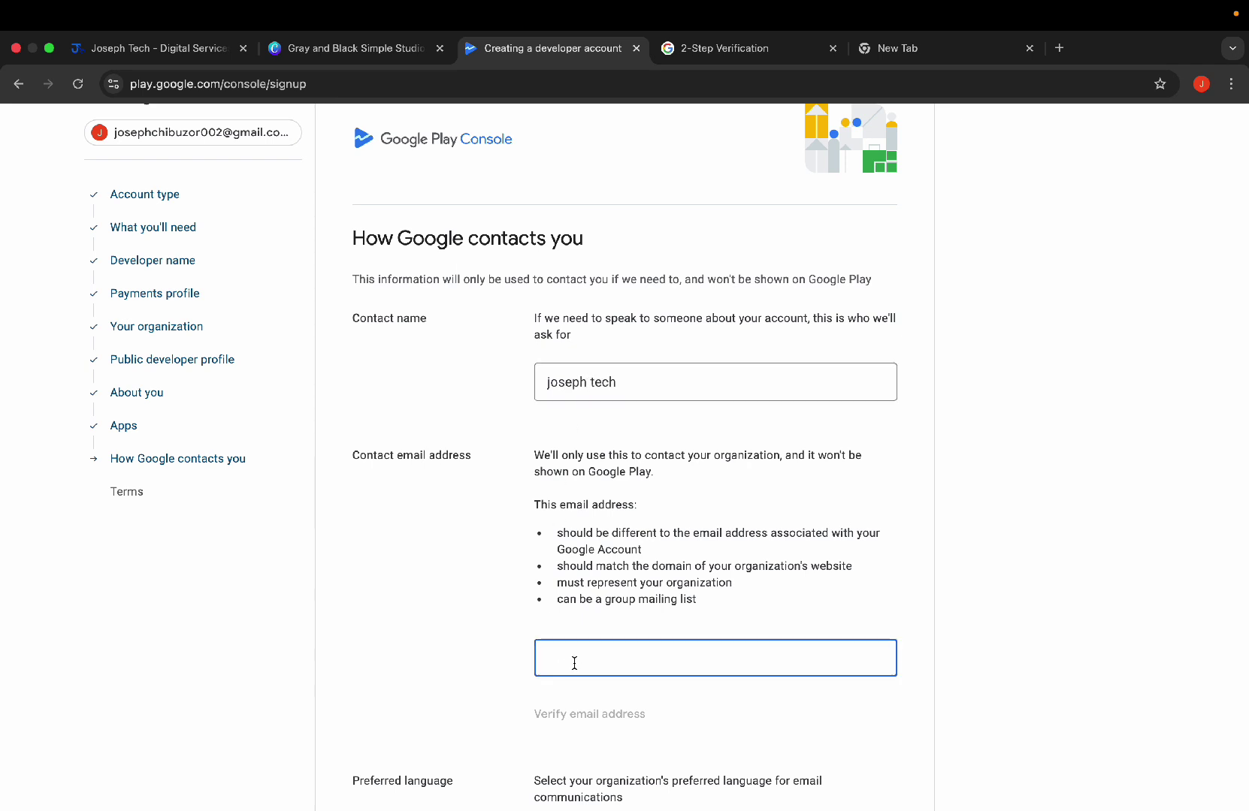
key("super+v")
right_click(625, 658)
left_click(658, 343)
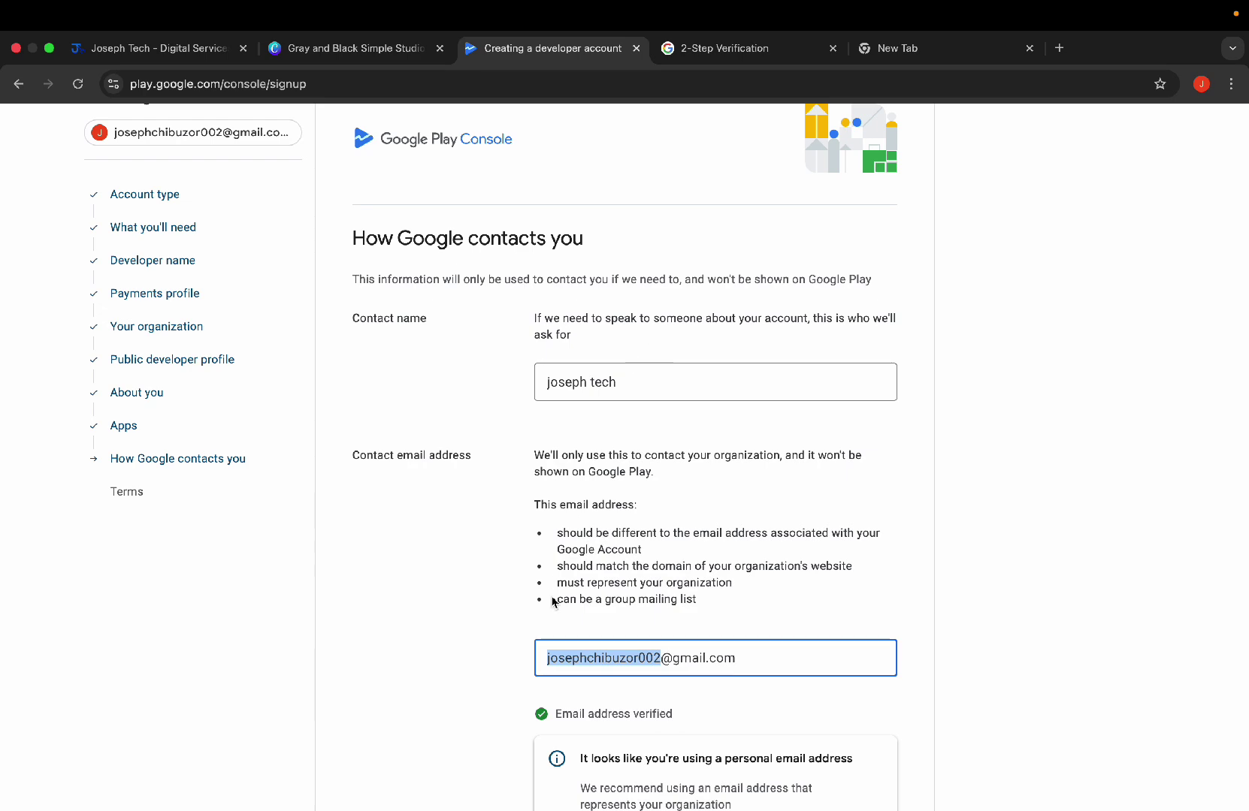
left_click(553, 601)
scroll(553, 601, "down", 7)
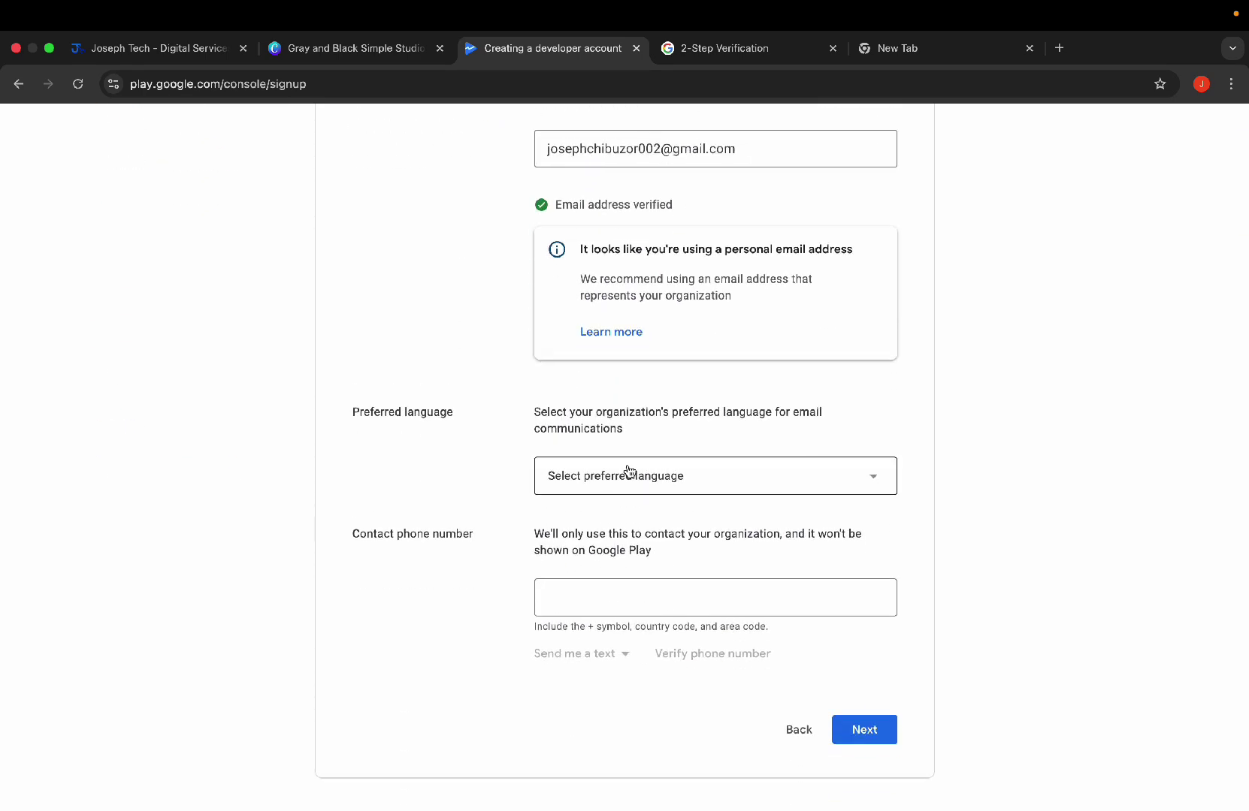
Step: Search 'en' in the Preferred language list and choose English
left_click(628, 475)
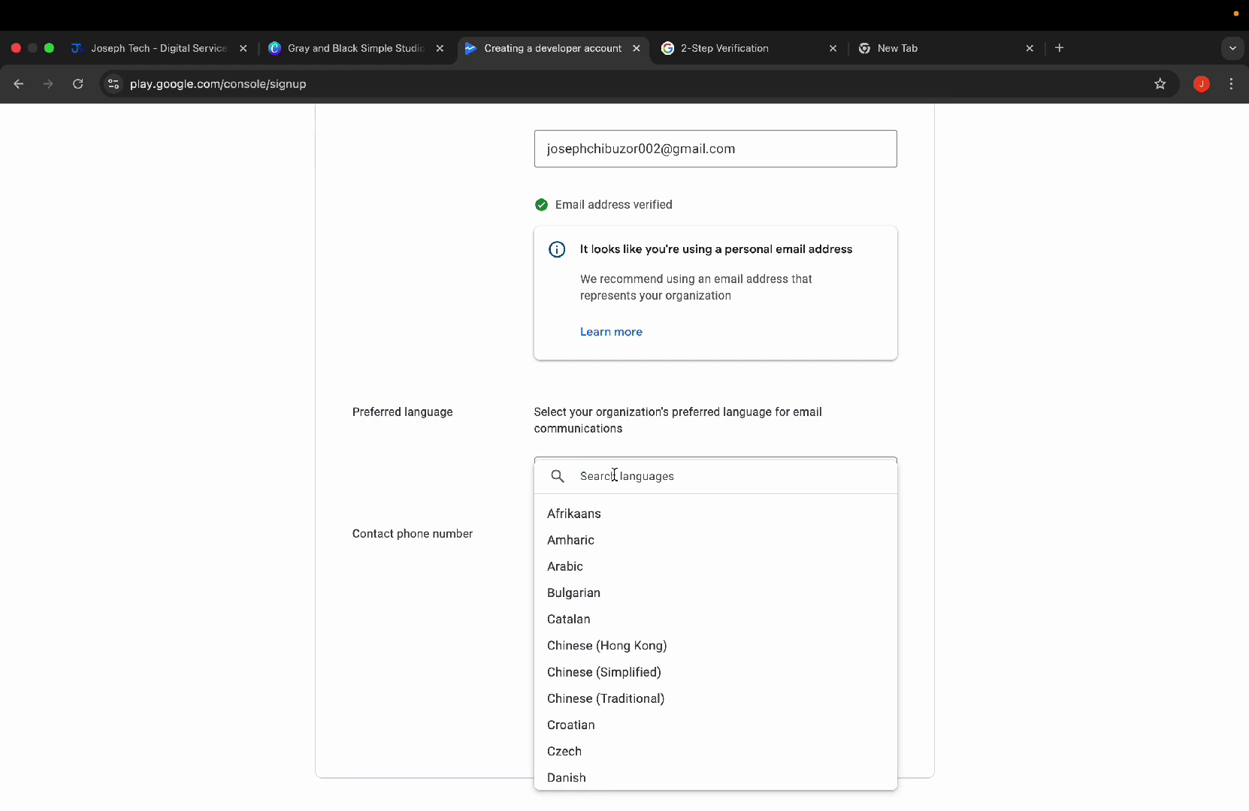
type("en")
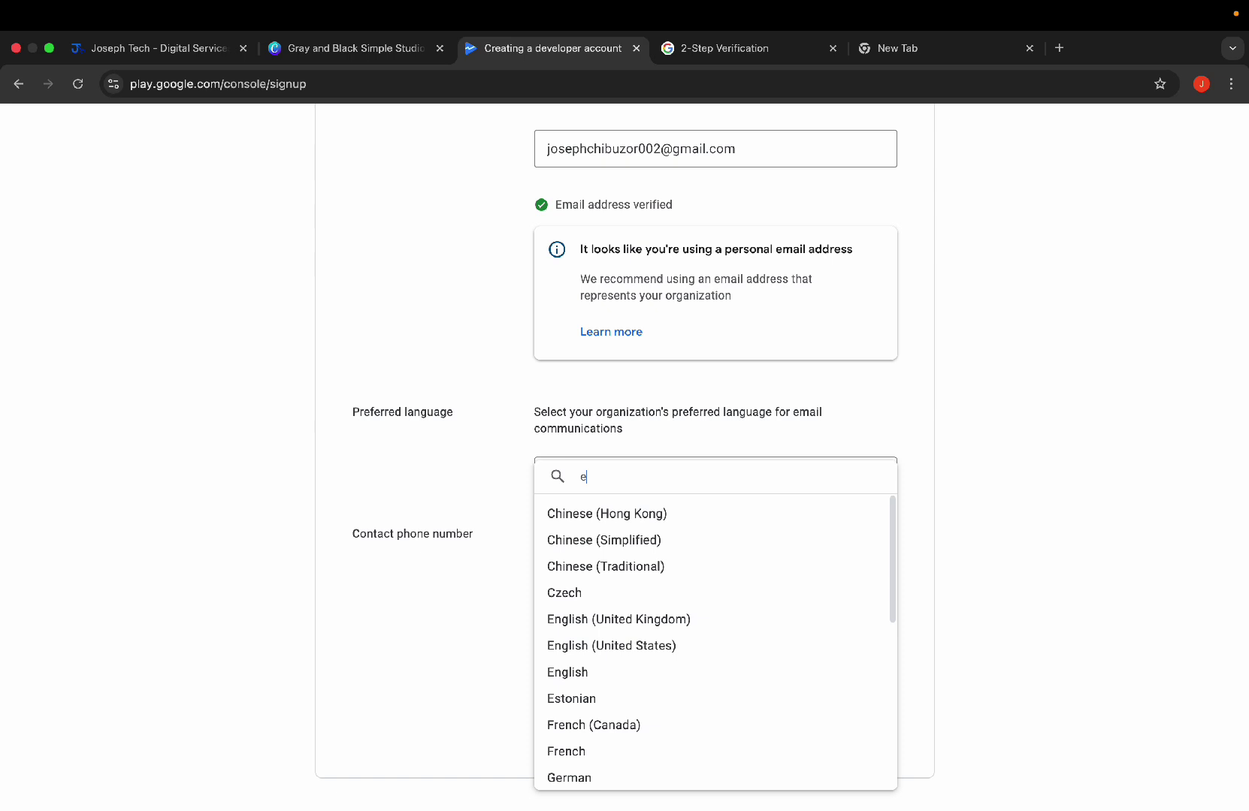
left_click(592, 564)
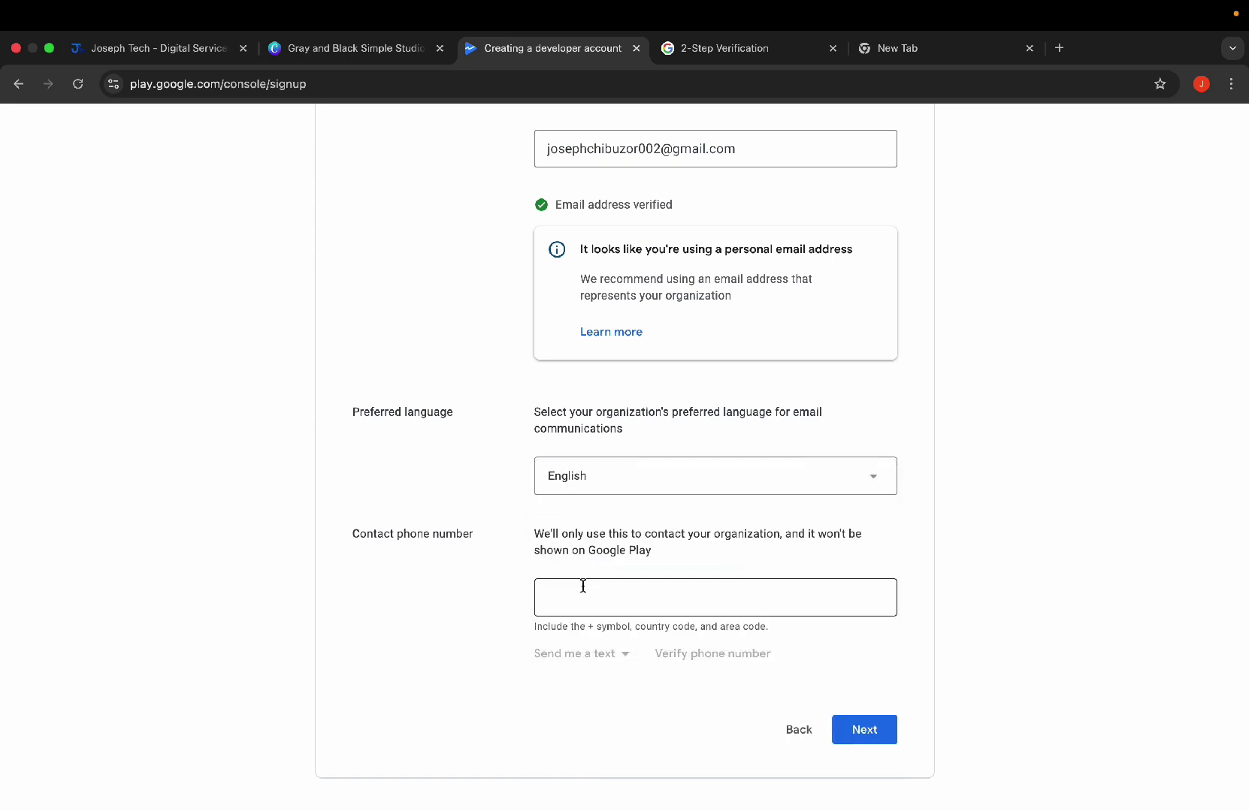
Step: Enter the contact phone number with its +234 code, then switch to the blank new tab
left_click(575, 595)
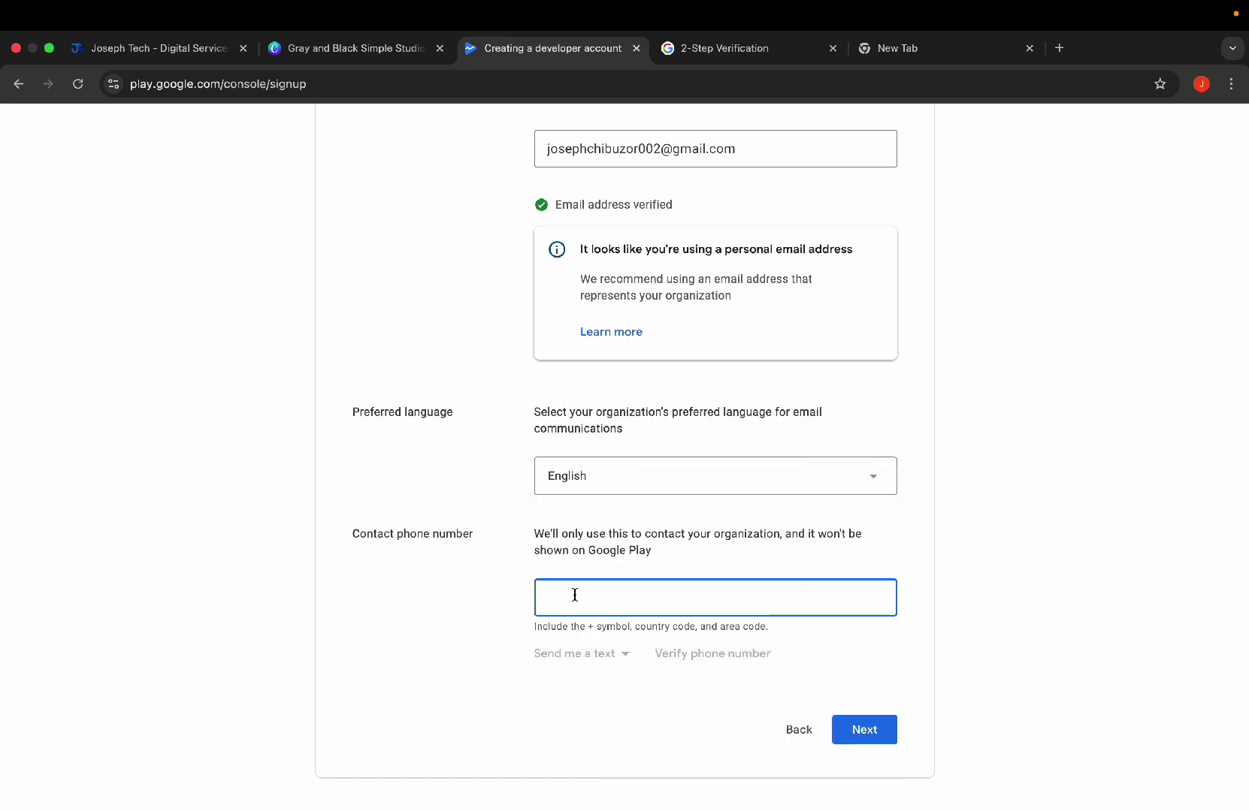
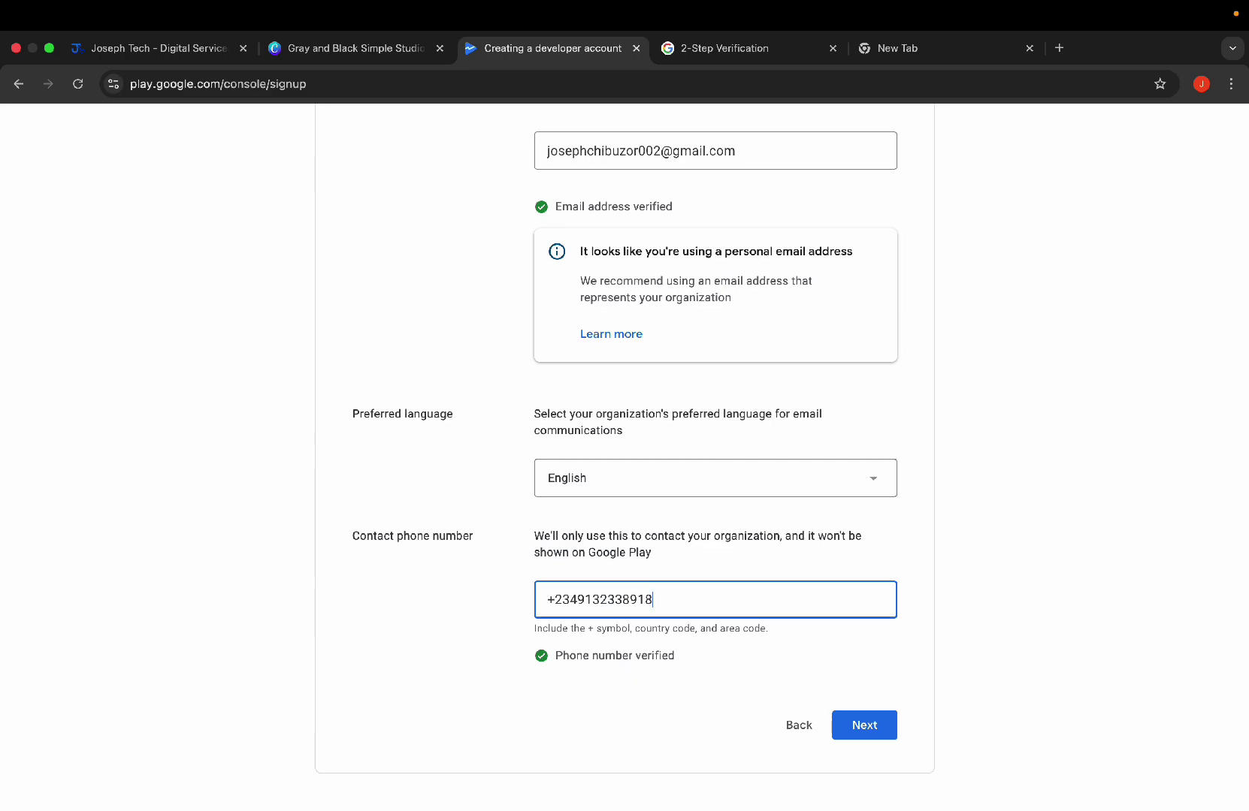
scroll(624, 451, "up", 3)
scroll(623, 451, "down", 3)
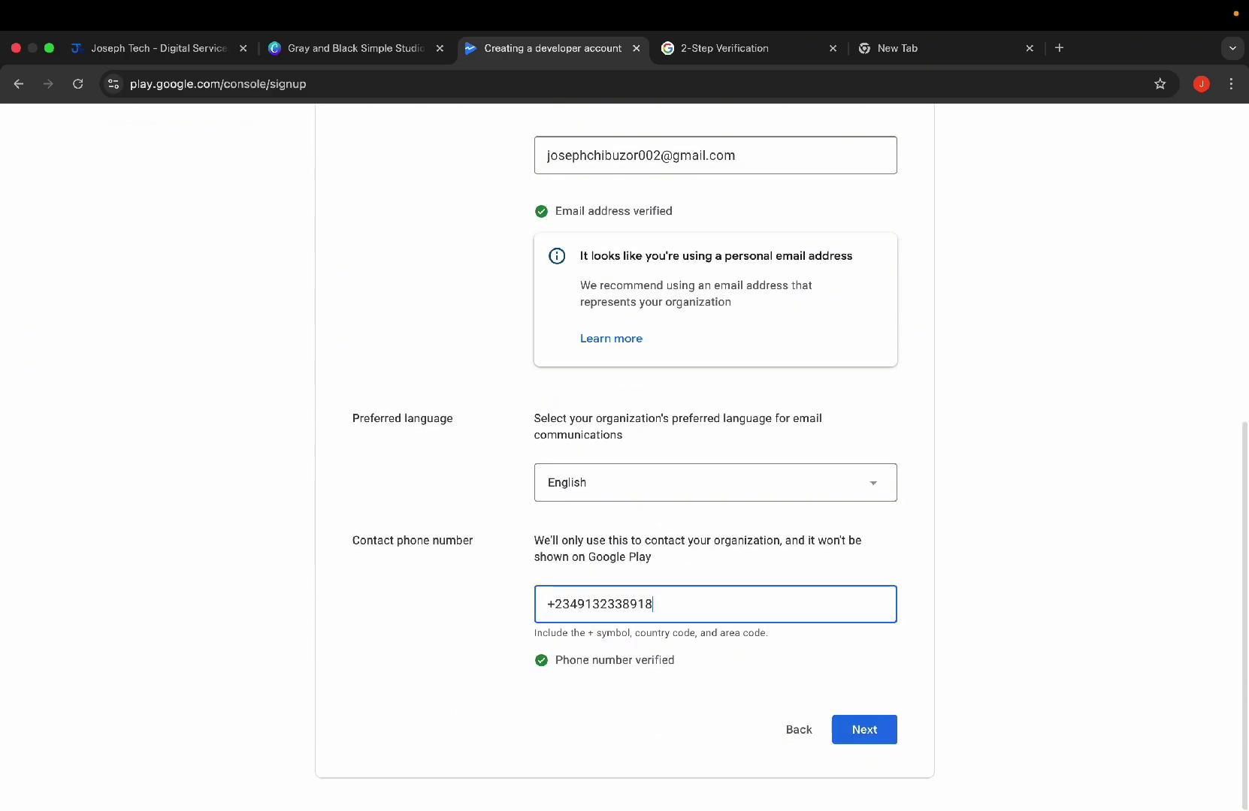
scroll(601, 608, "up", 10)
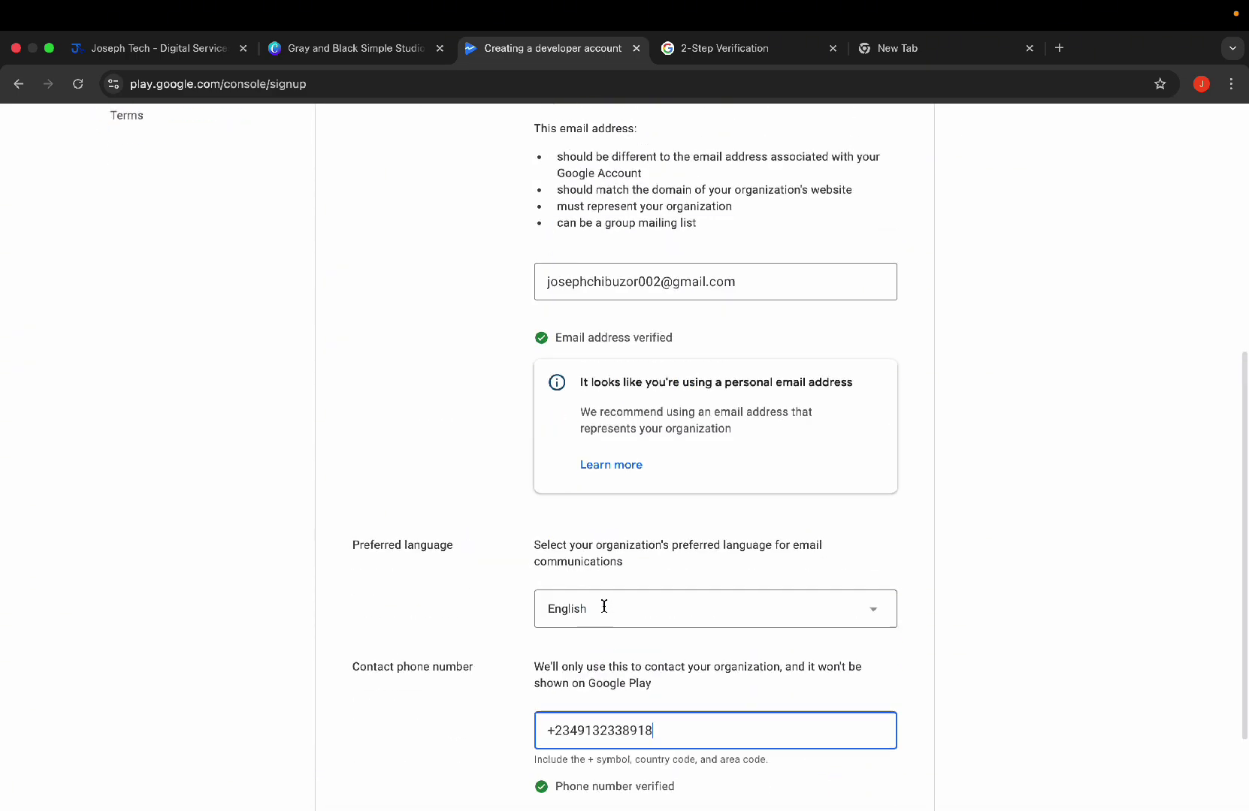
left_click(938, 52)
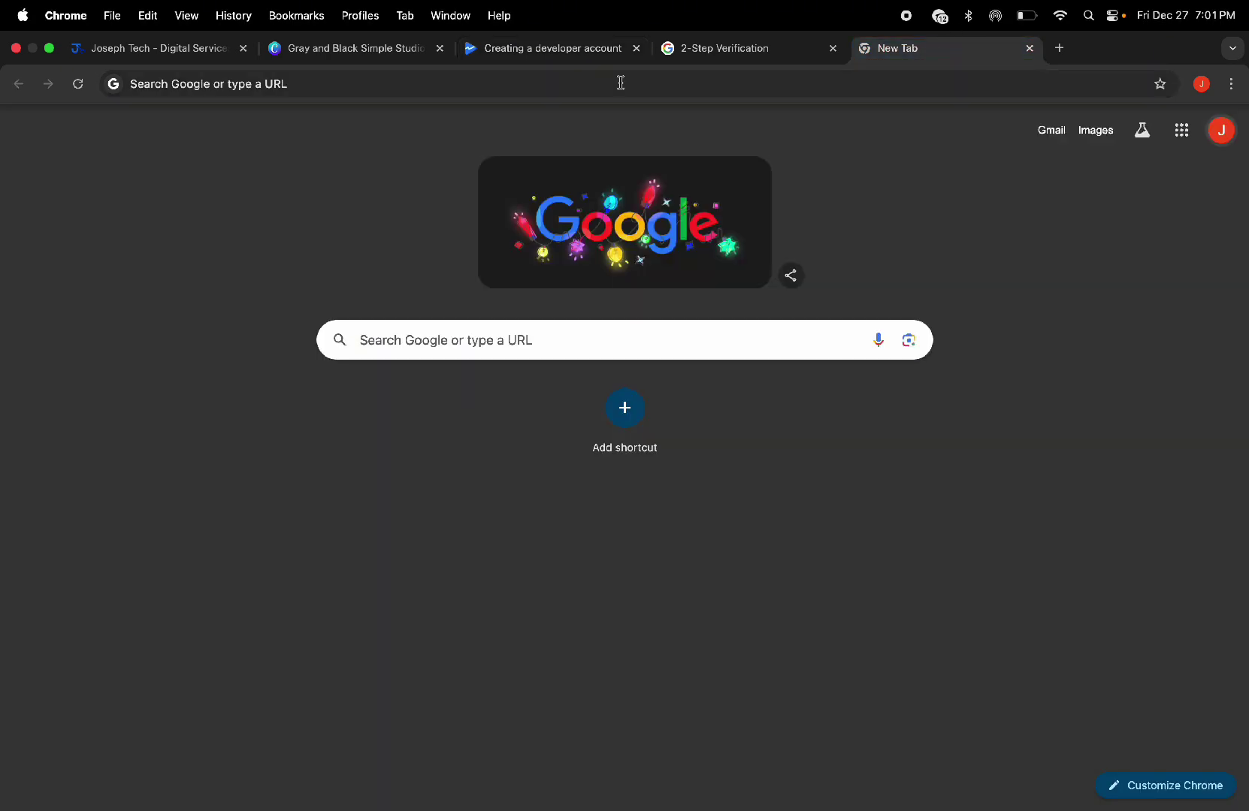
Step: Search 'google play' in the new tab and open the Google Play 'ai - Android Apps' results
left_click(501, 89)
type("google")
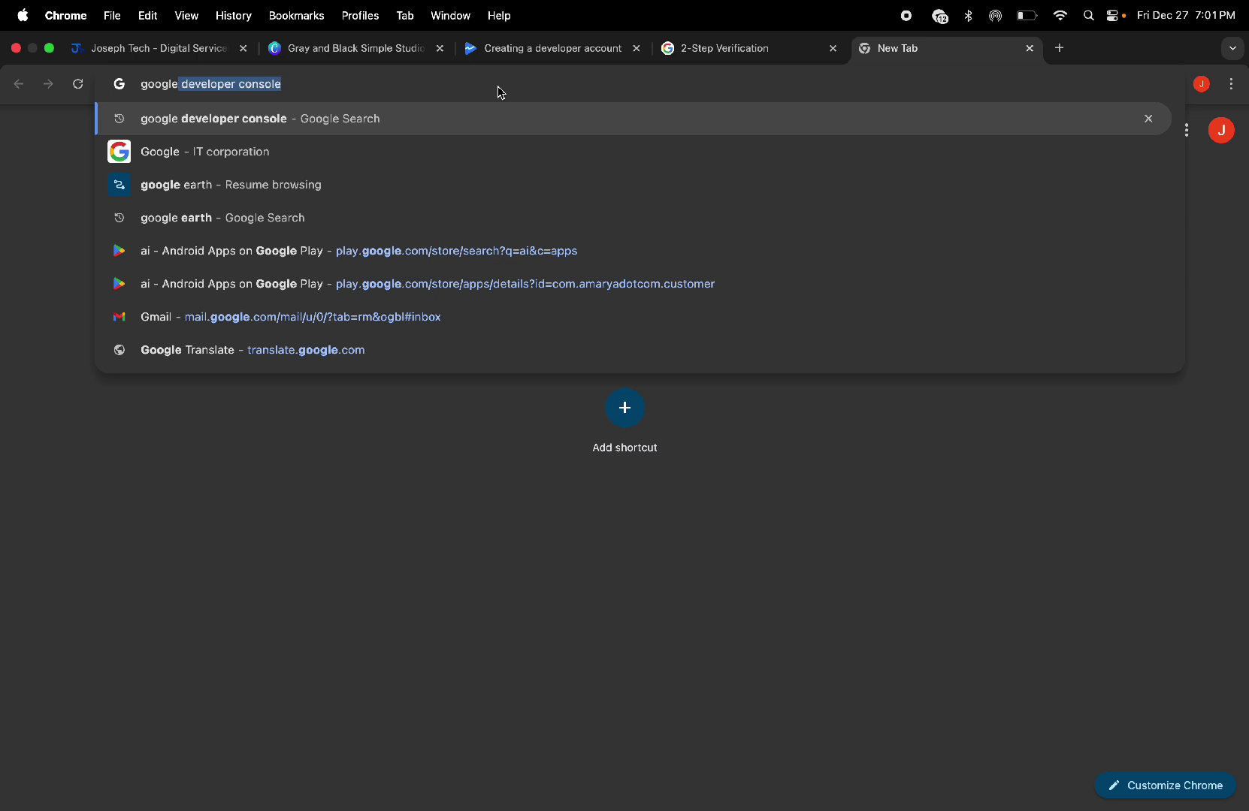
type("play")
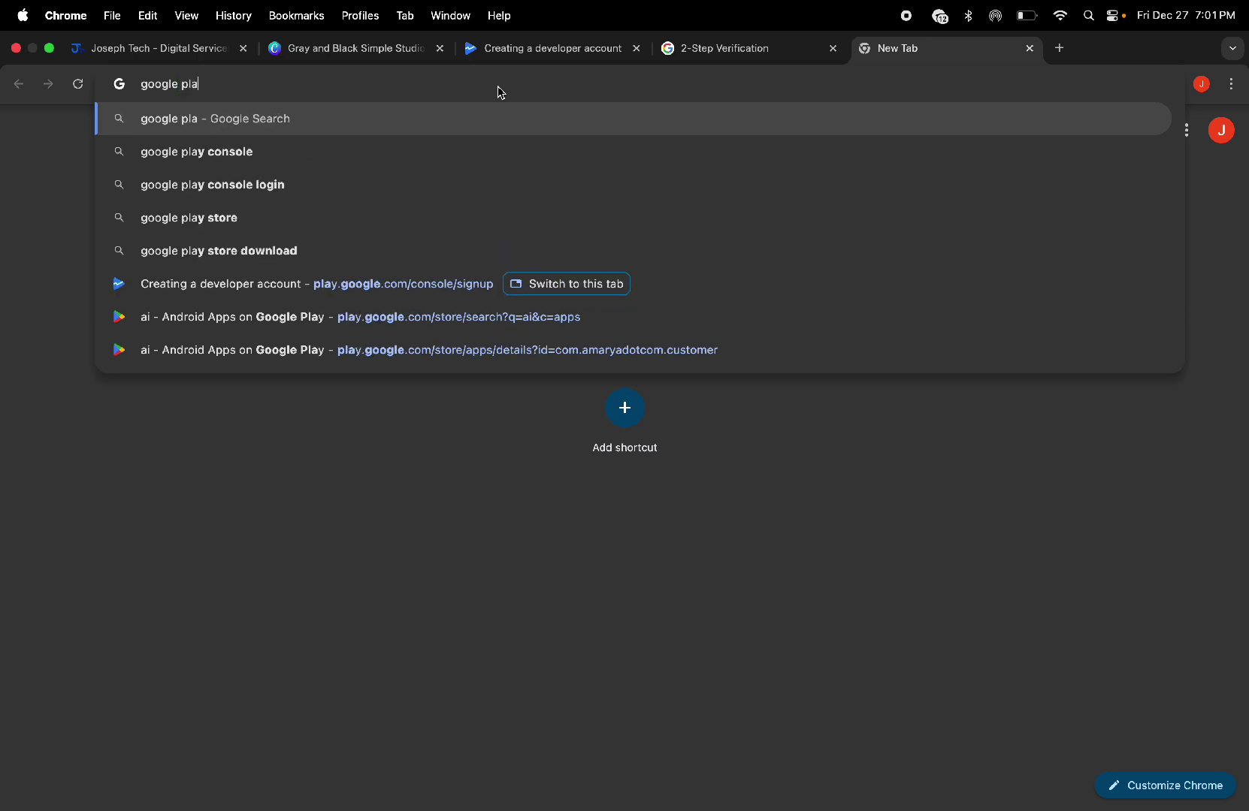
left_click(193, 311)
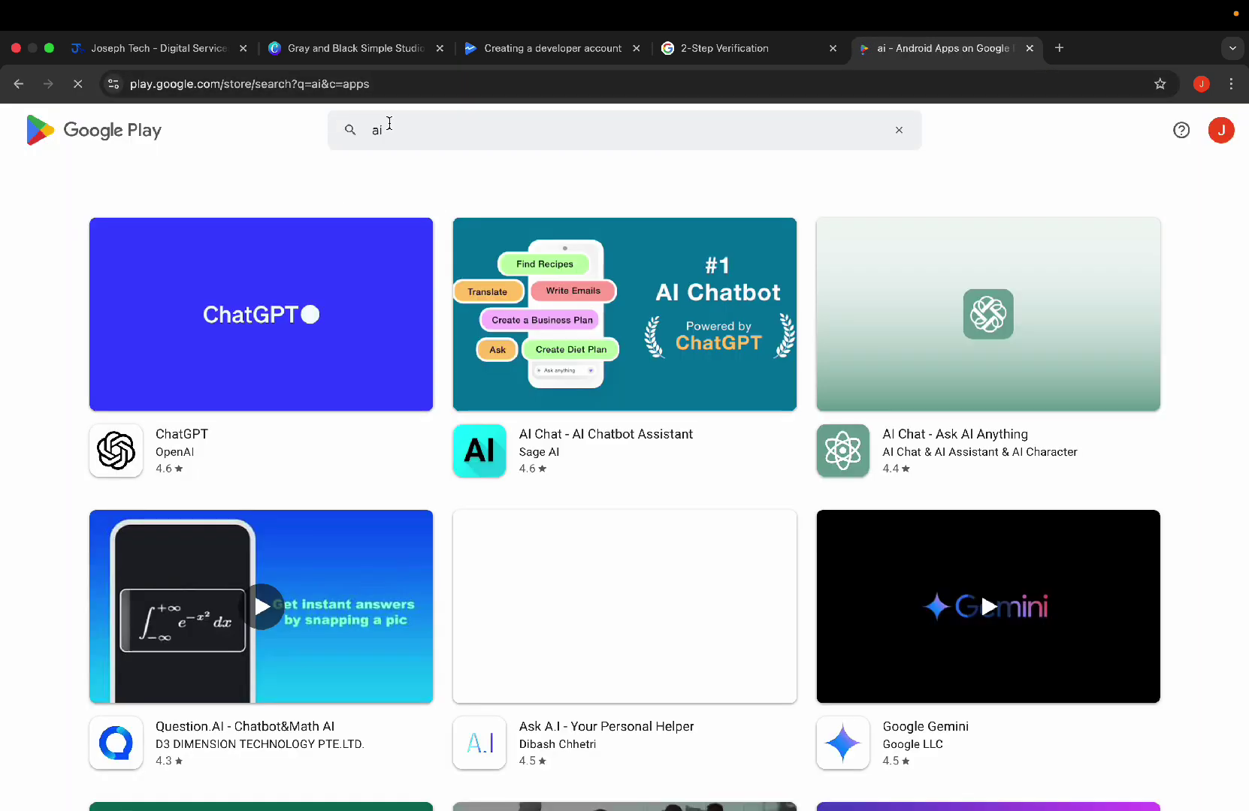
Step: Search the Play store for 'Aphone' and open the APhone - Second Line Number app page
left_click(390, 134)
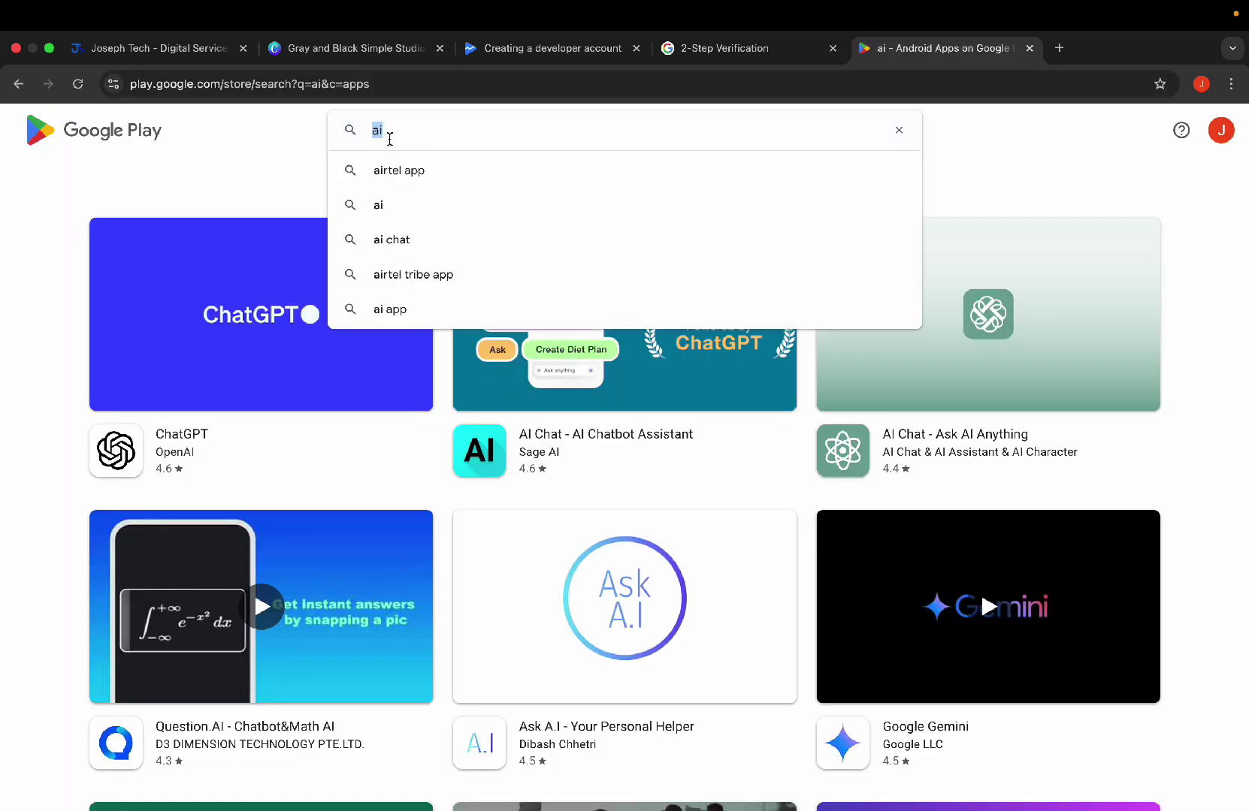
type("A")
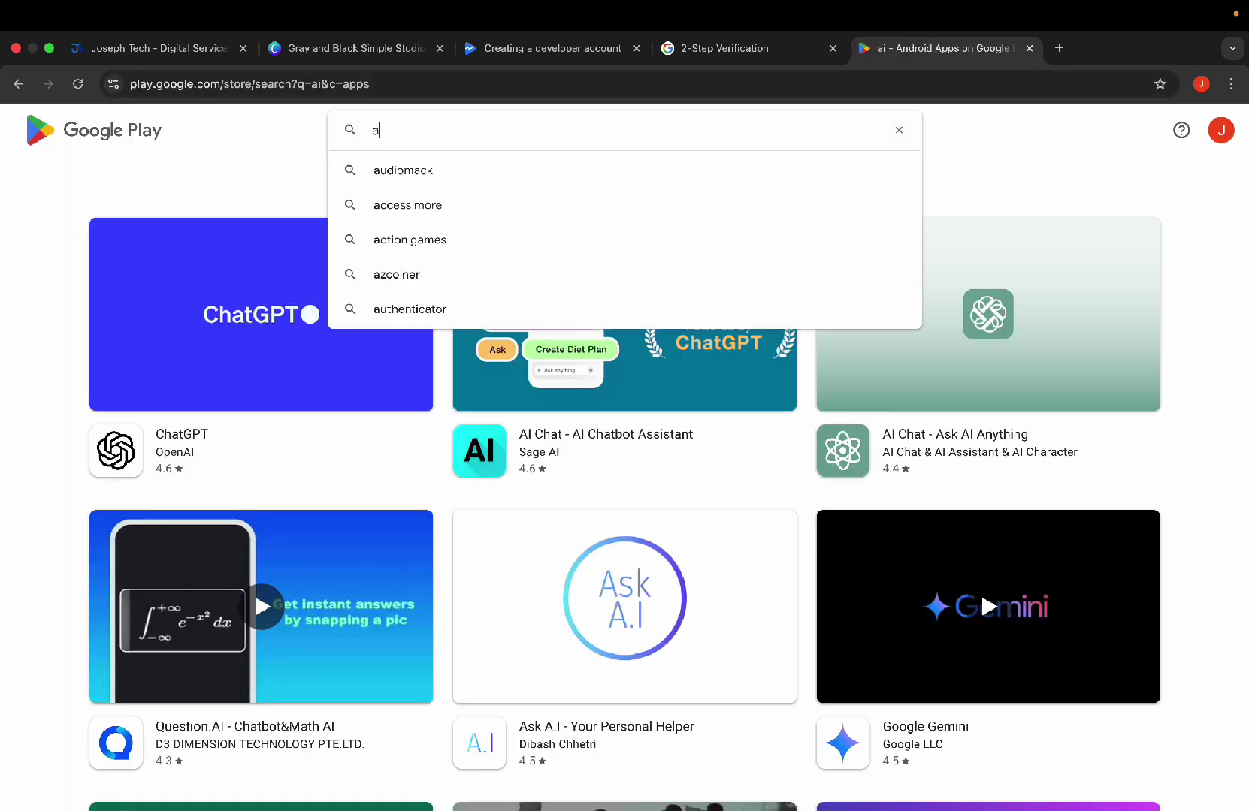
key("BackSpace")
type("Apohone")
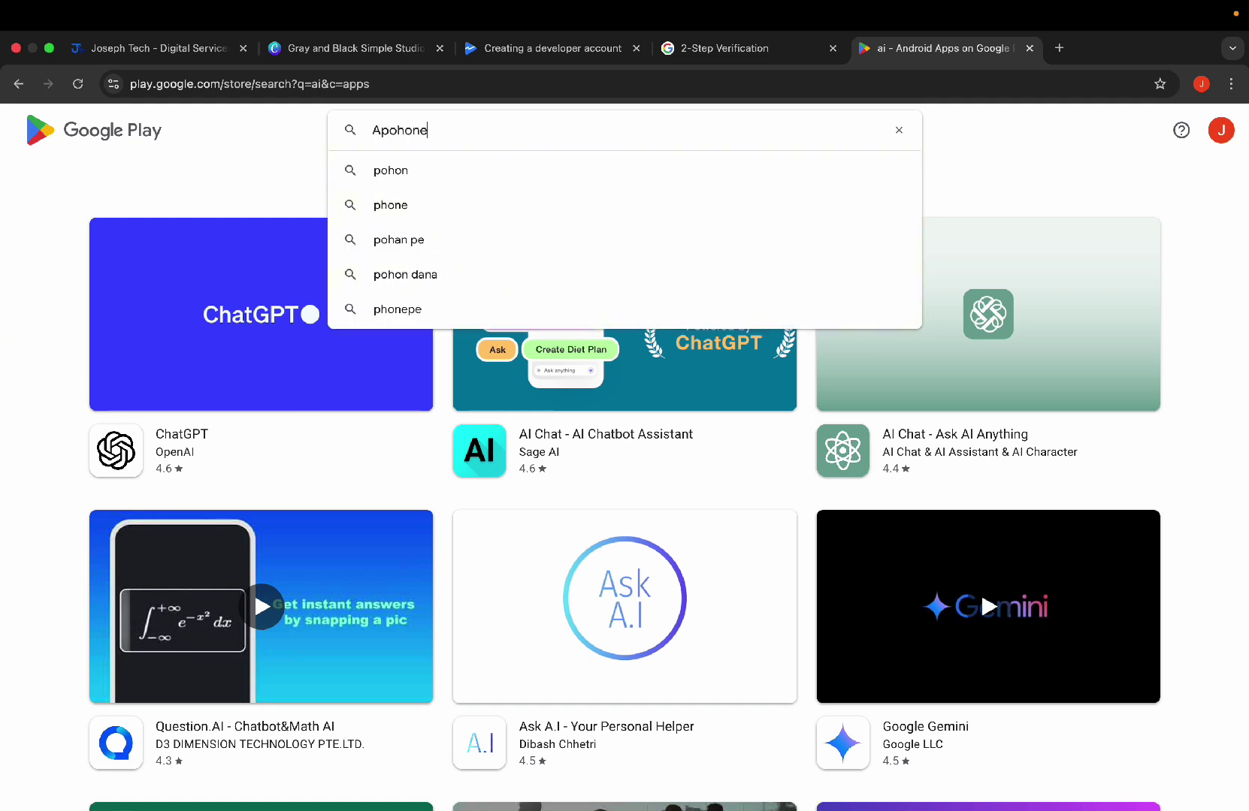
left_click(397, 131)
key("BackSpace")
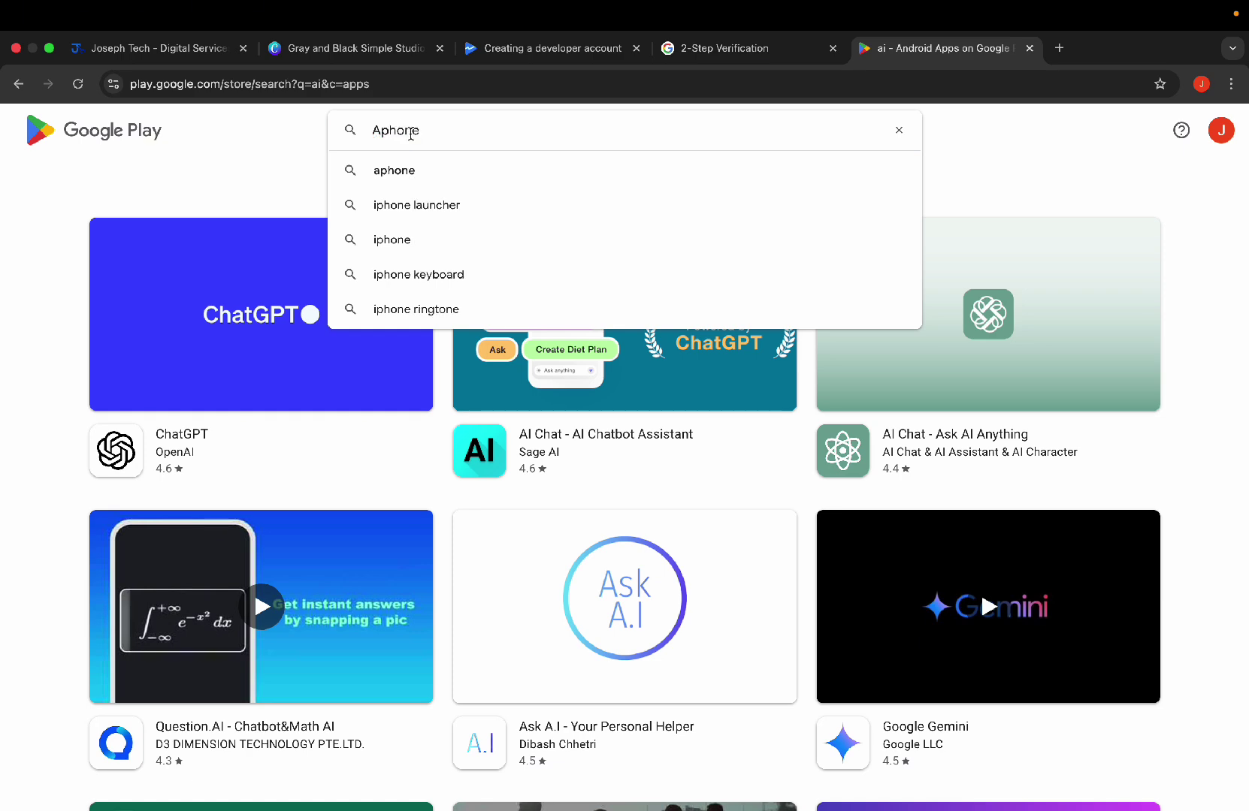
key("Return")
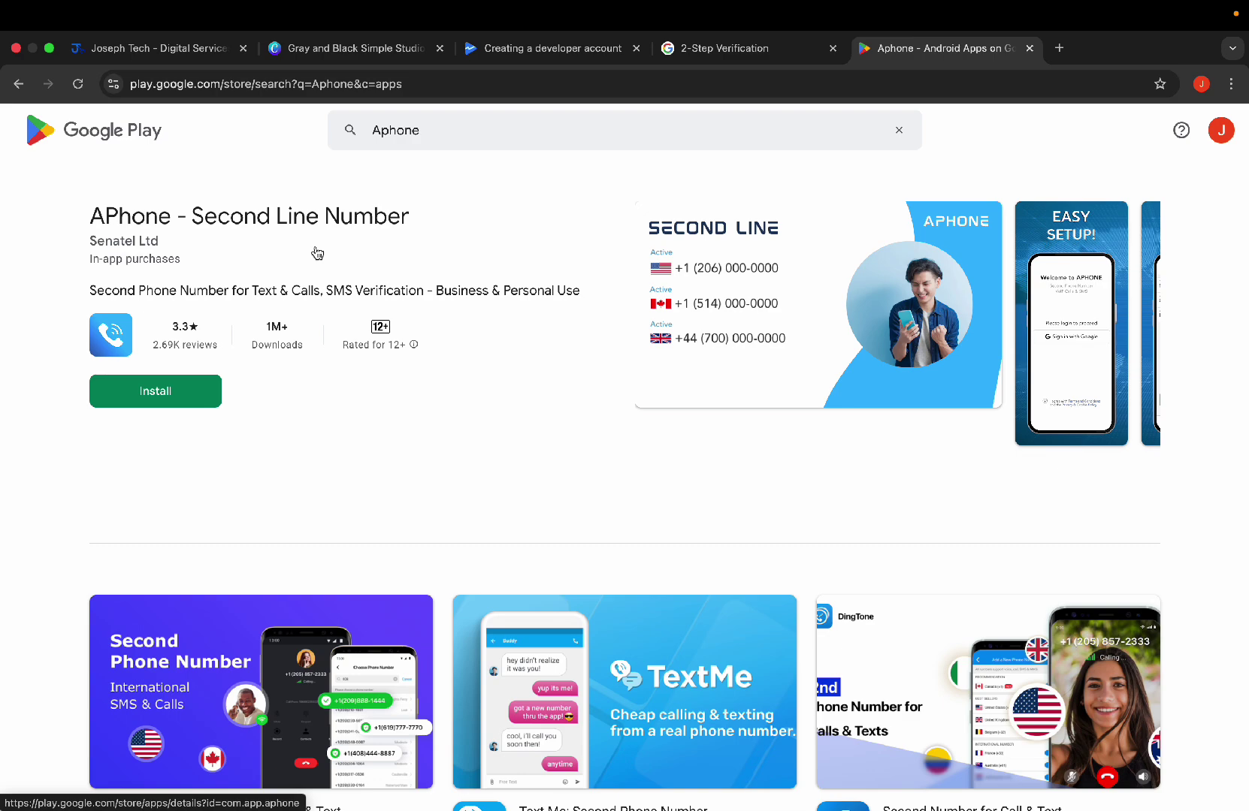
left_click(315, 253)
scroll(255, 489, "down", 3)
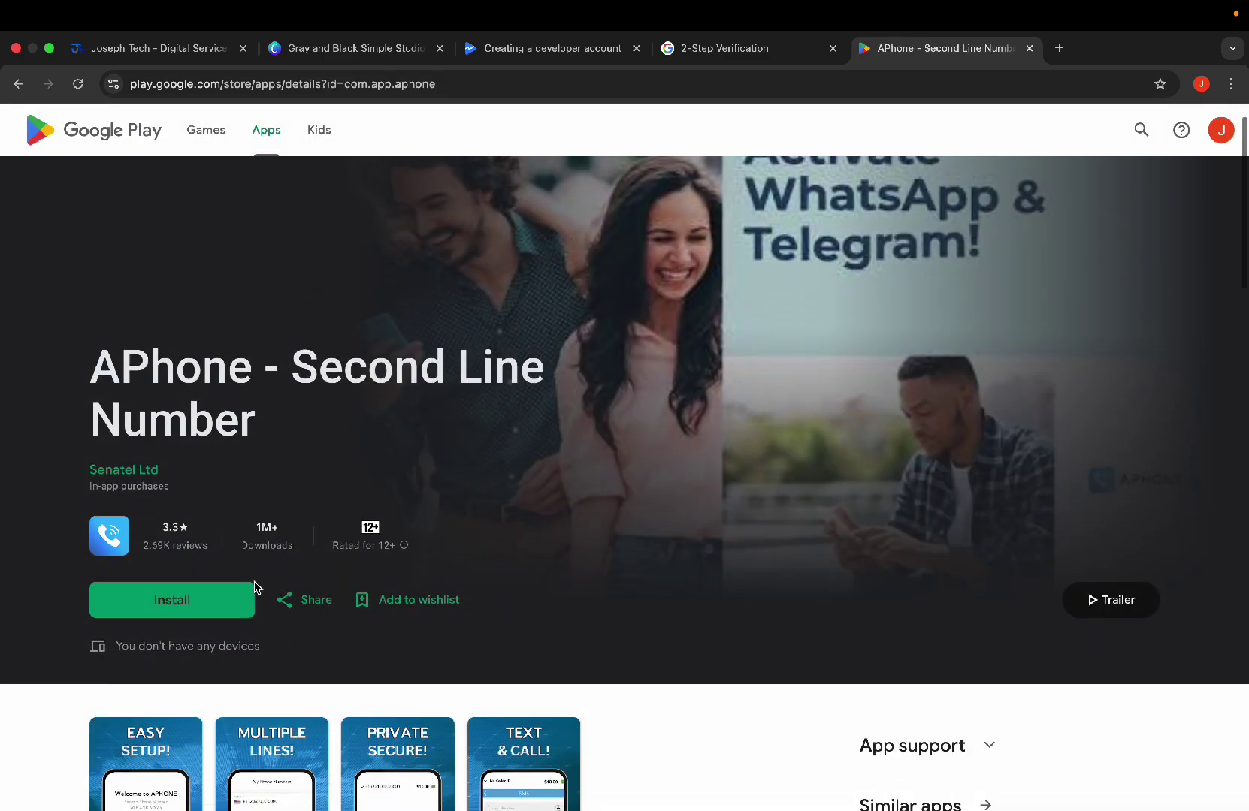
scroll(255, 732, "down", 5)
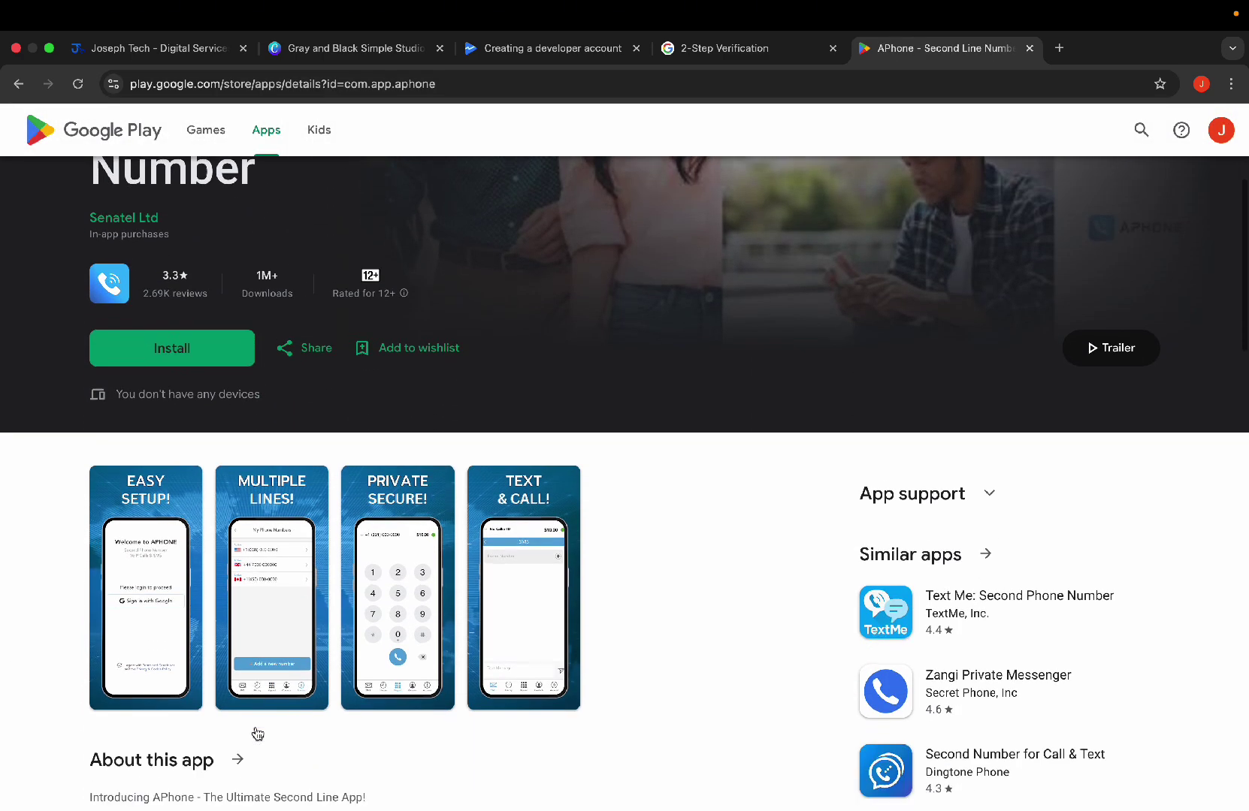
scroll(531, 520, "down", 1)
scroll(561, 507, "up", 5)
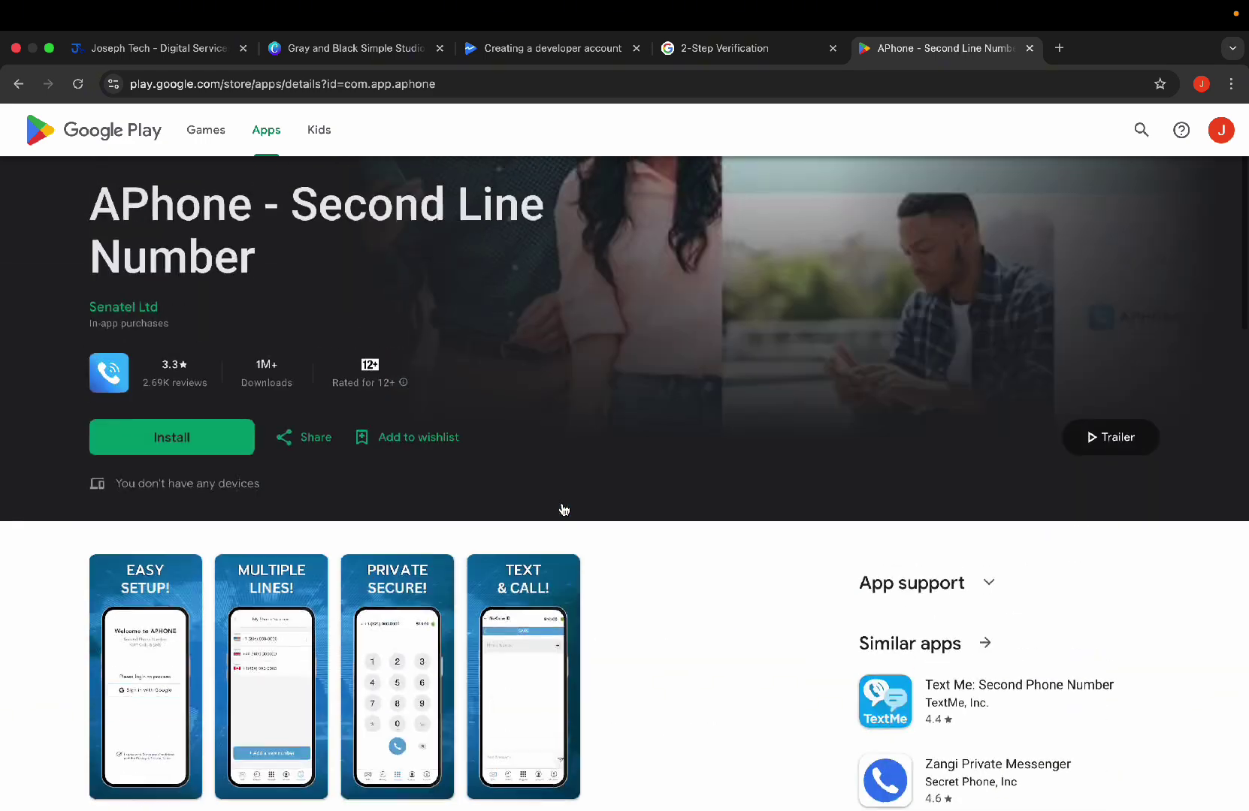
Step: Return to the developer signup form and continue to the Terms step
left_click(593, 48)
scroll(596, 706, "down", 8)
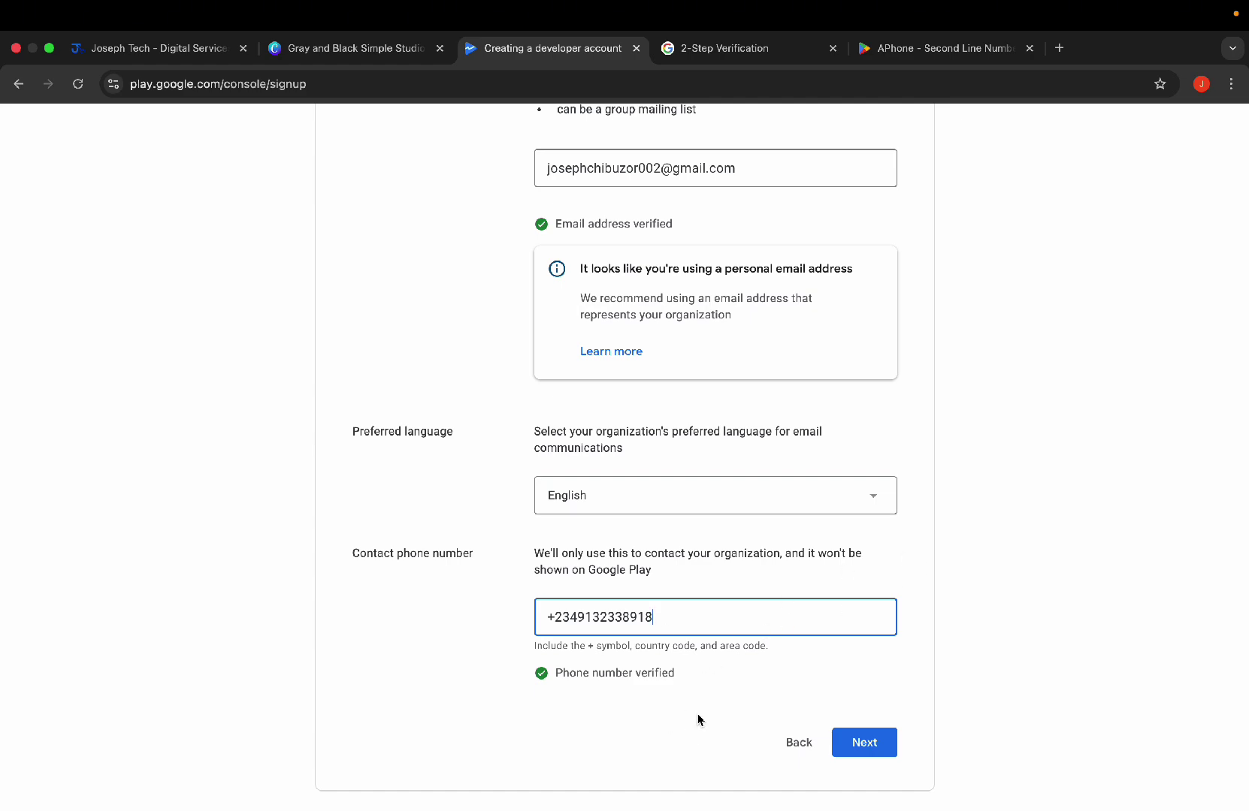
scroll(697, 714, "down", 1)
scroll(697, 713, "up", 8)
scroll(697, 714, "down", 8)
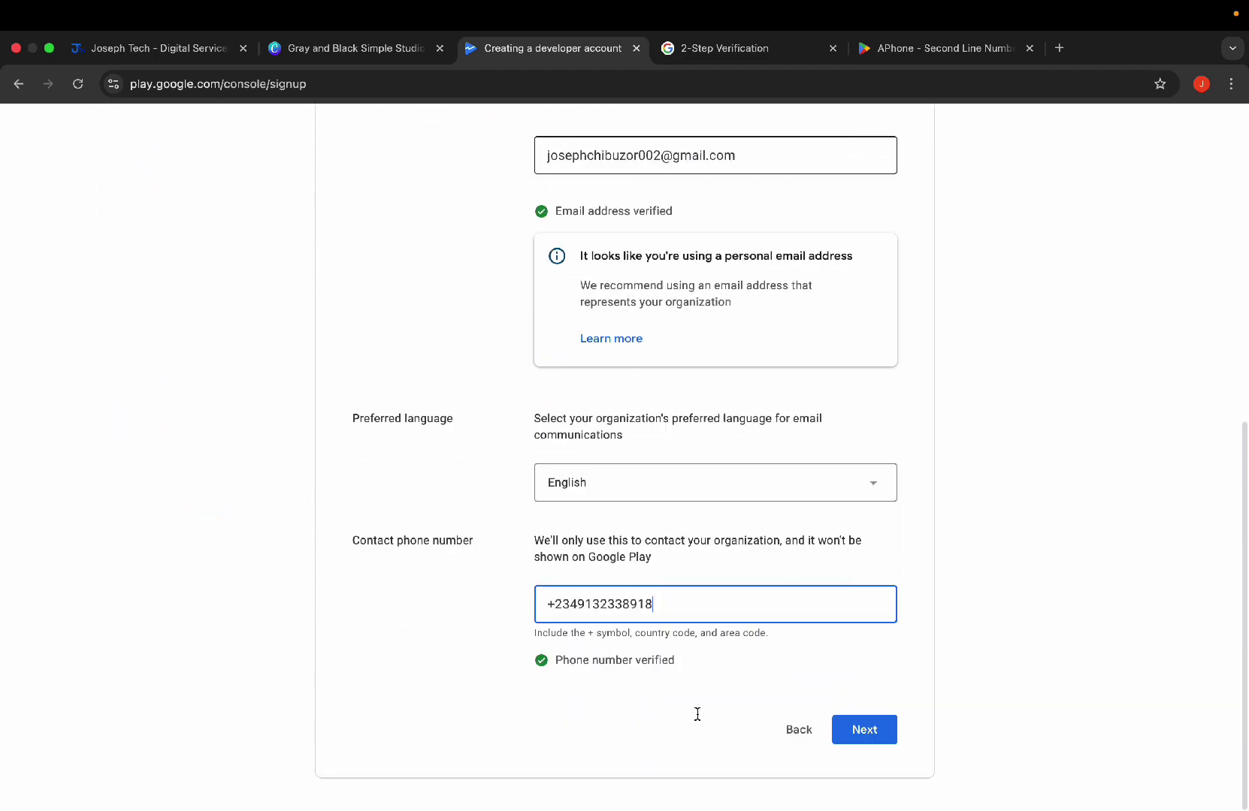
left_click(857, 731)
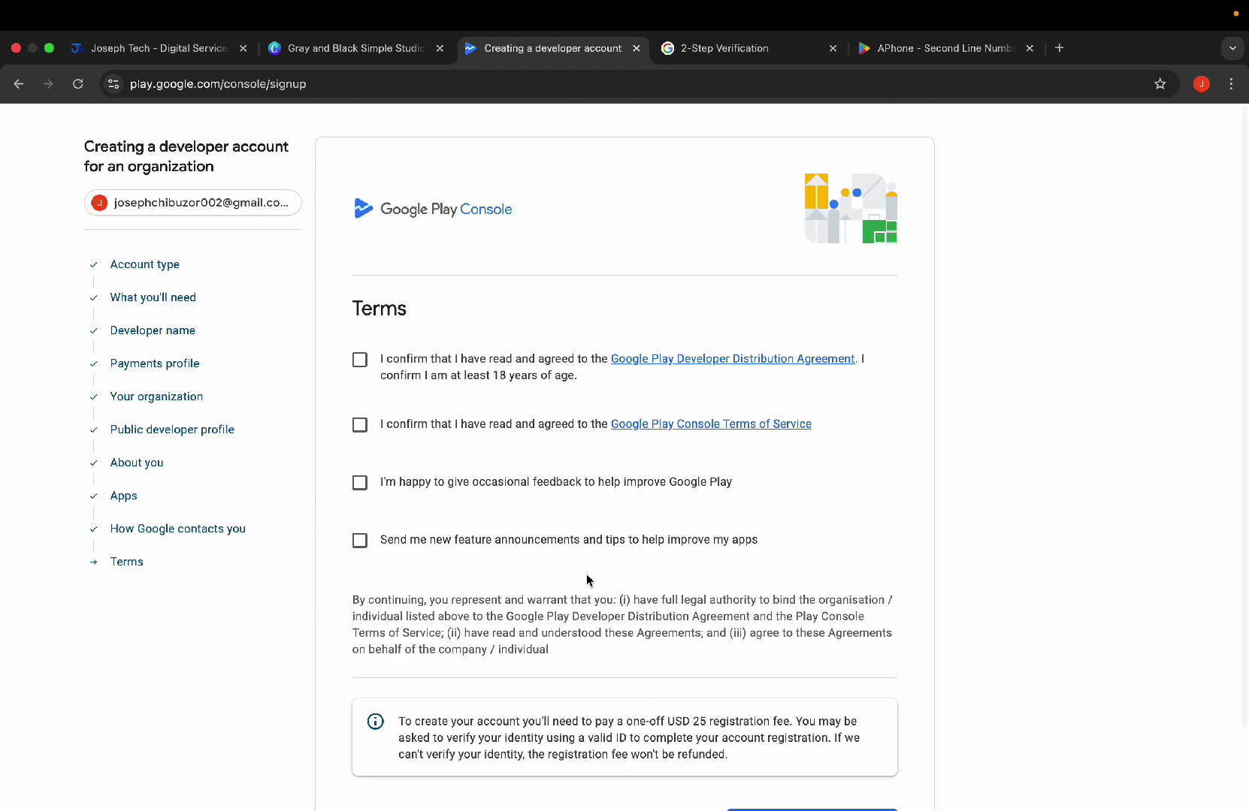
Step: Tick all four Terms checkboxes and submit with Create account and pay
left_click(361, 359)
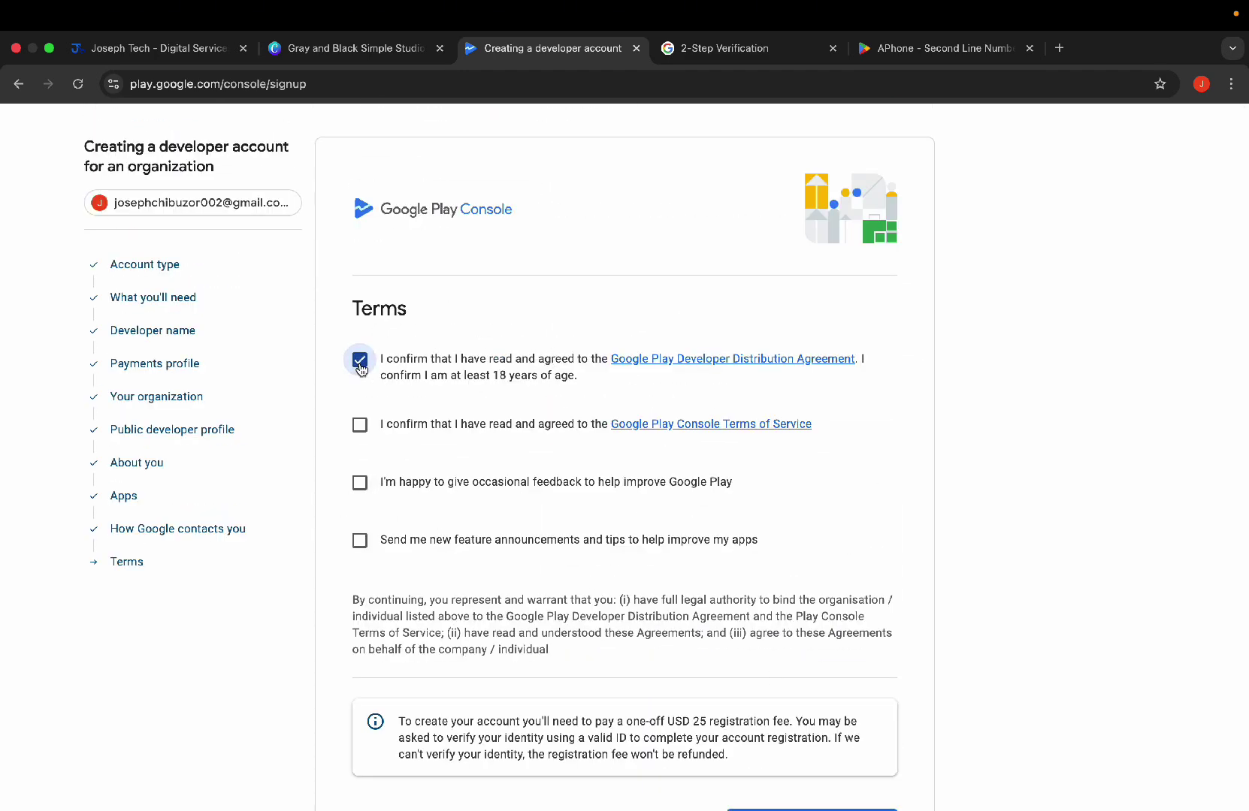
left_click(360, 425)
left_click(360, 483)
left_click(360, 539)
scroll(367, 534, "down", 3)
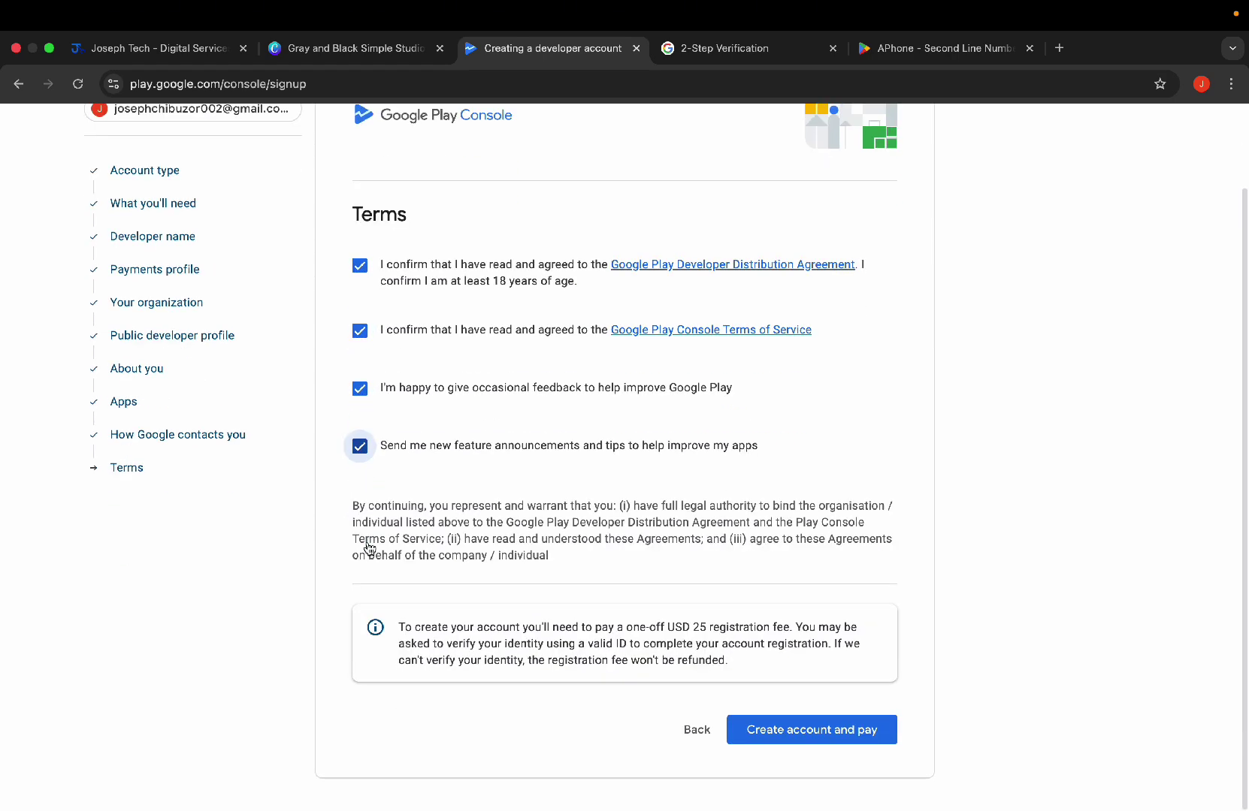
left_click(851, 743)
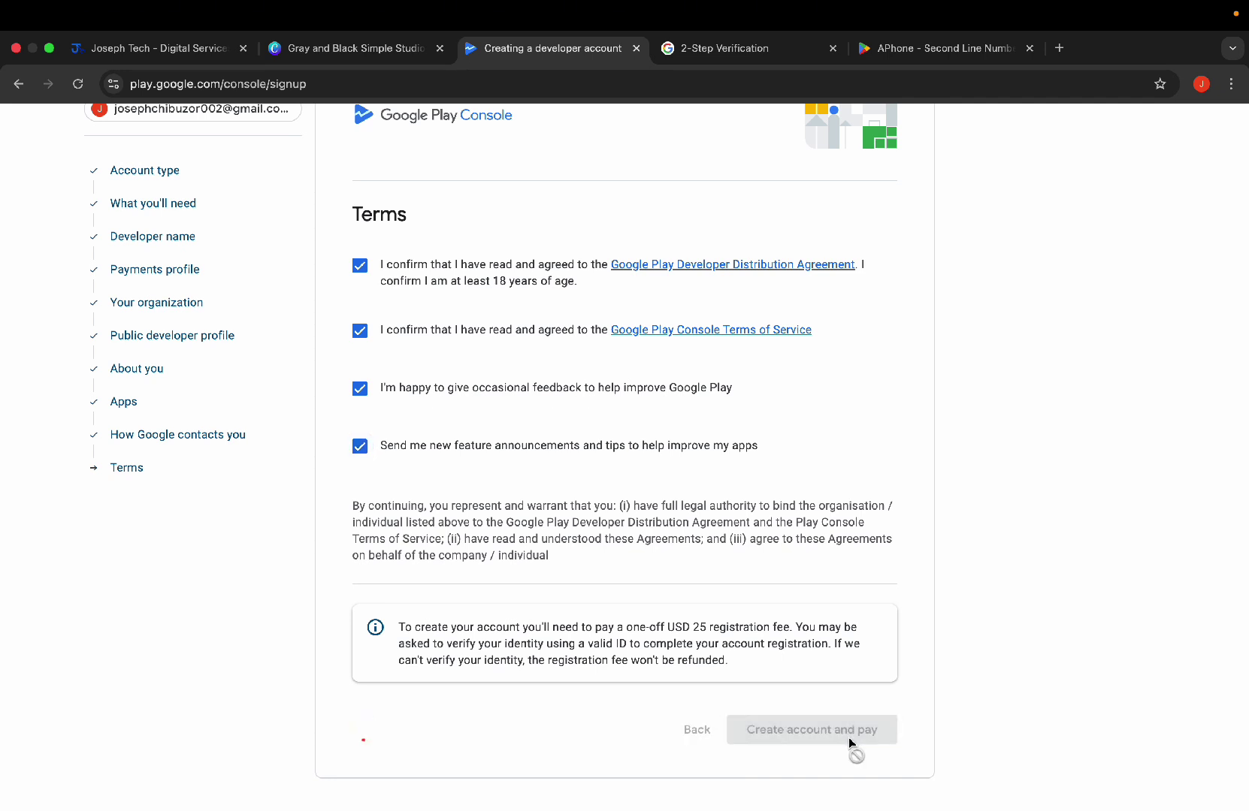